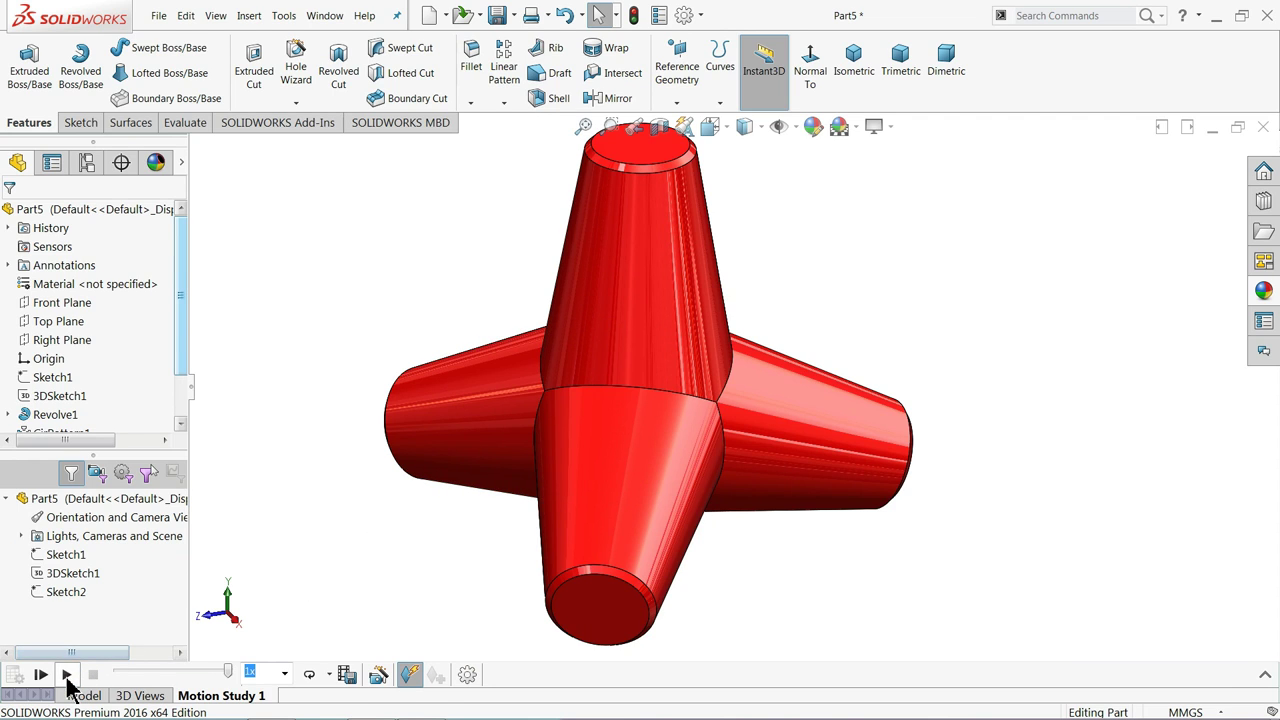
- Play the Motion Study to preview the finished red tetrapod spinning
{"action": "left_click", "coordinate": [67, 676]}
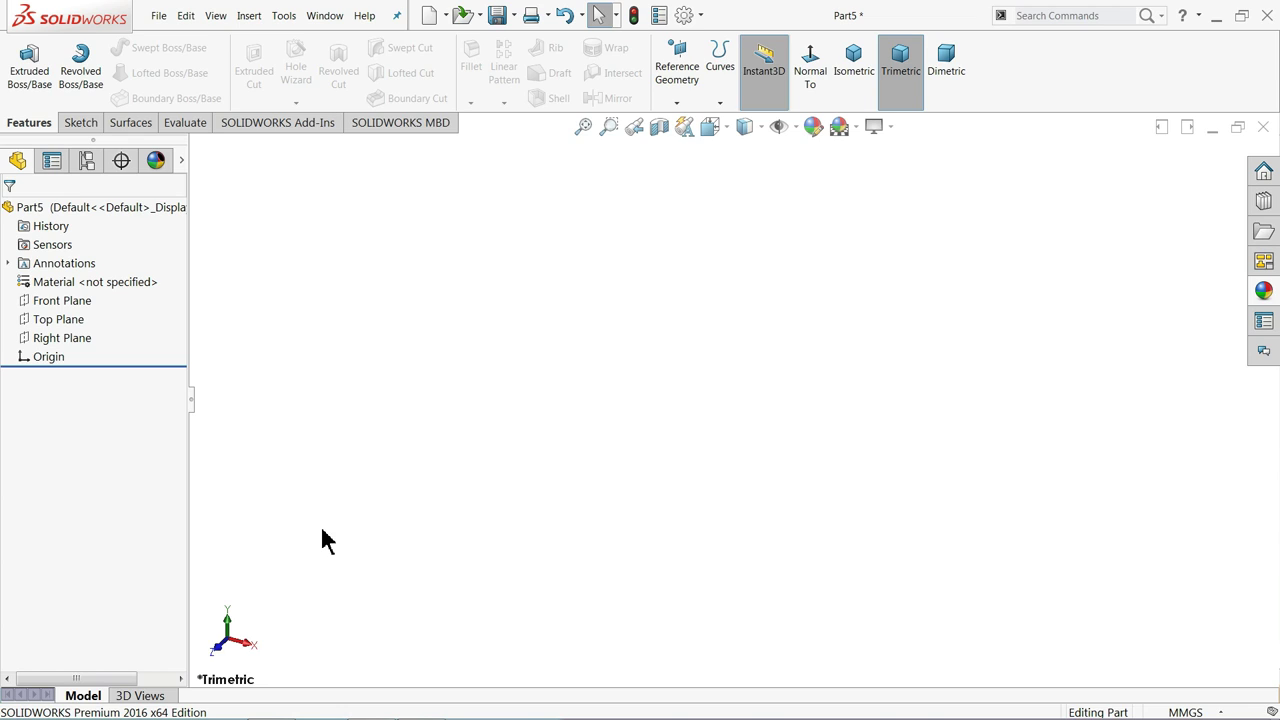
- Start a Top Plane sketch with a construction circle centred on the origin
{"action": "left_click", "coordinate": [45, 322]}
{"action": "left_click", "coordinate": [41, 306]}
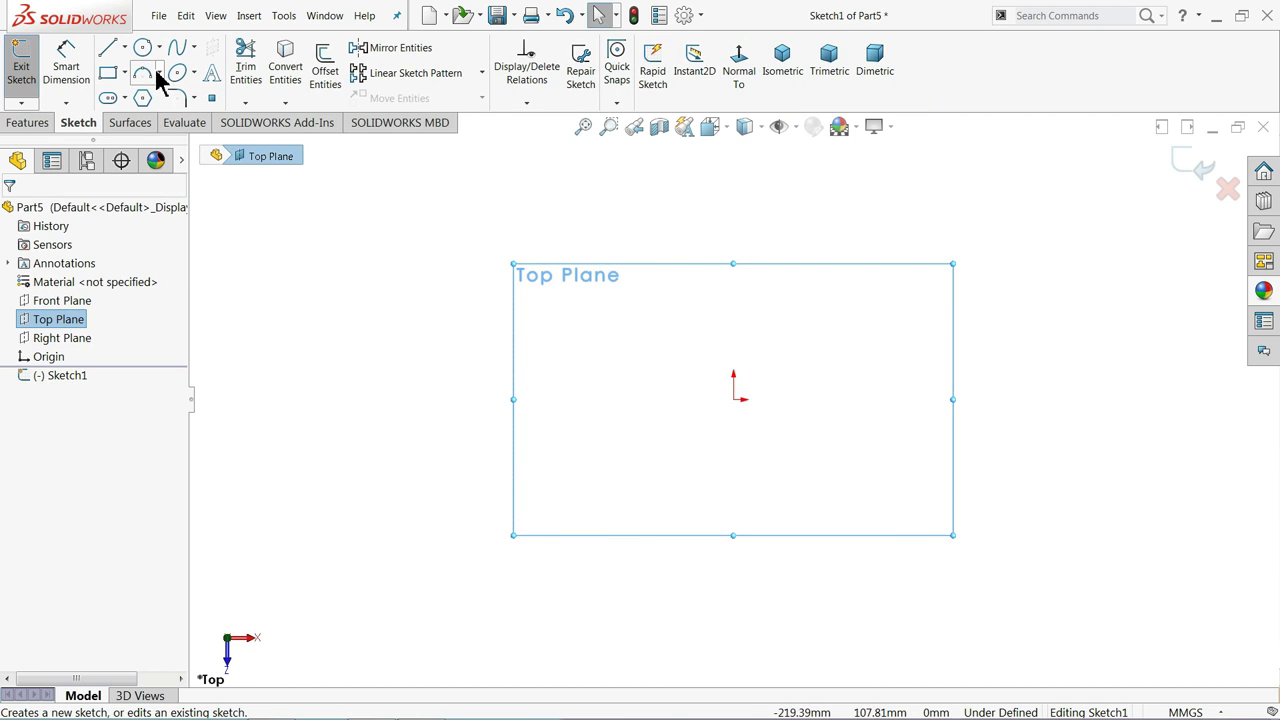
{"action": "left_click", "coordinate": [143, 48]}
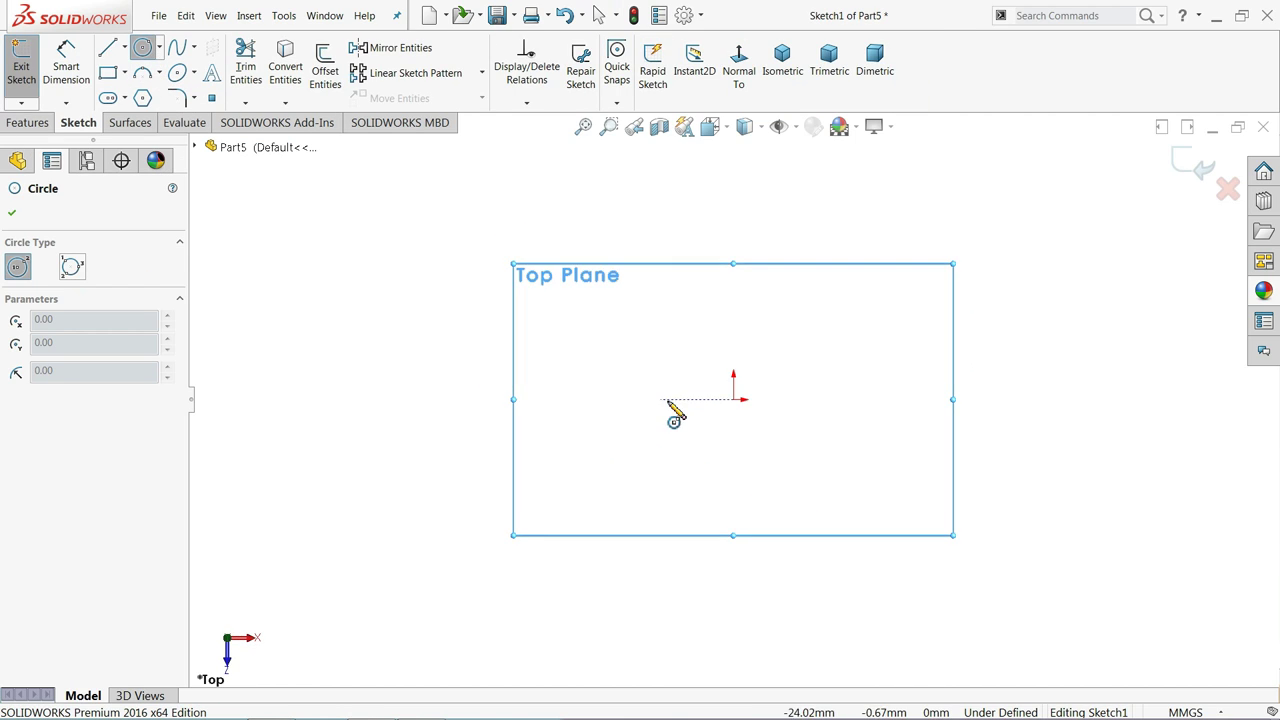
{"action": "left_click", "coordinate": [733, 399]}
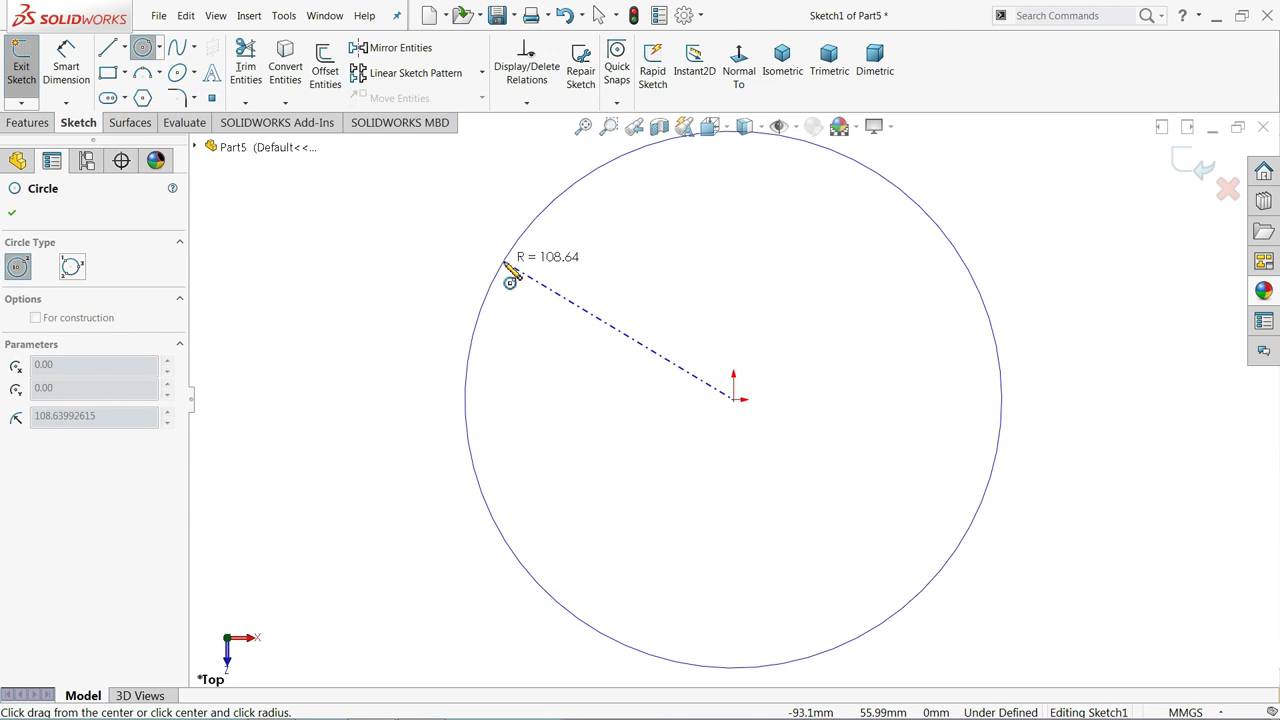
{"action": "left_click", "coordinate": [509, 270]}
{"action": "left_click", "coordinate": [36, 495]}
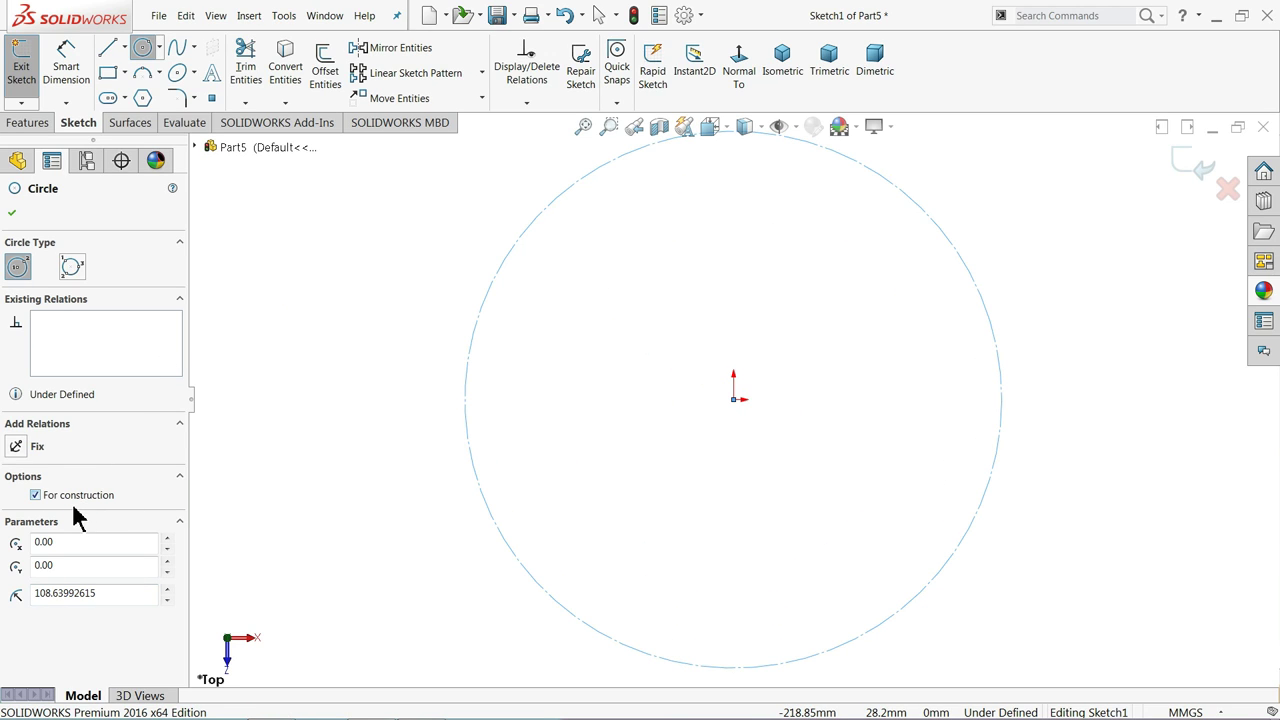
{"action": "left_click", "coordinate": [12, 215]}
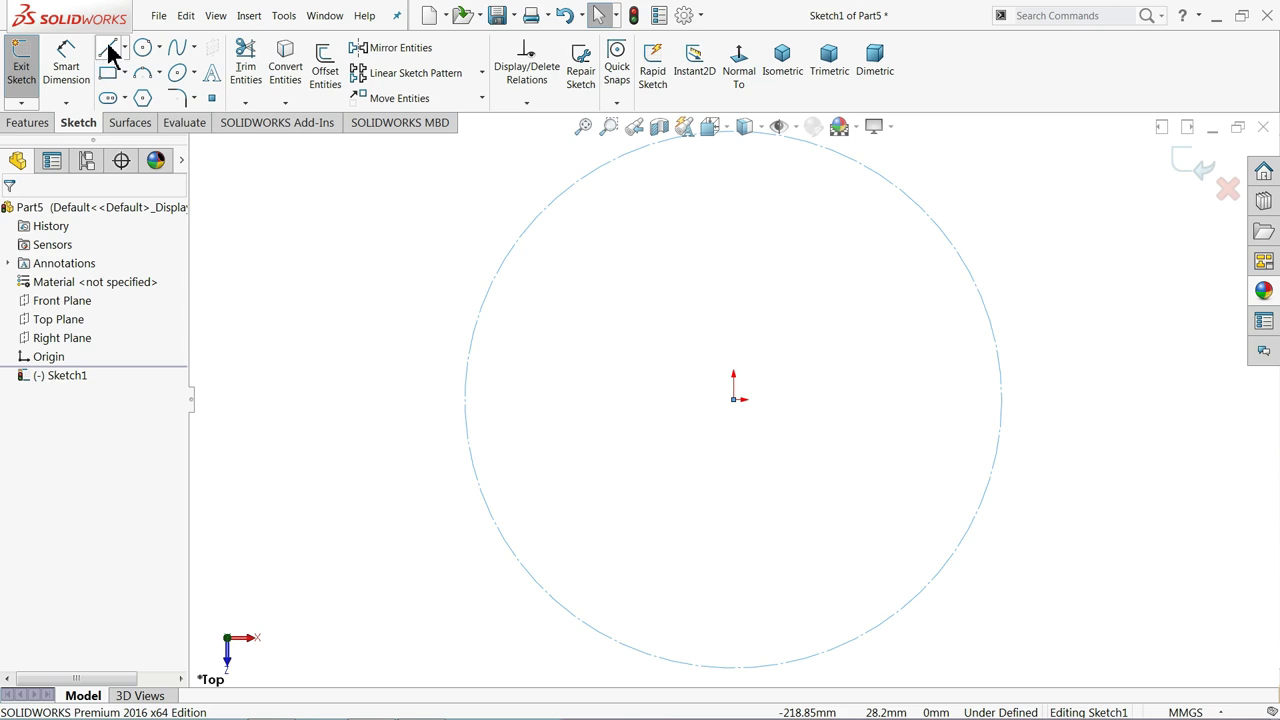
- Draw a triangle inscribed in the circle, with its apex at the circle's top point
{"action": "left_click", "coordinate": [110, 52]}
{"action": "scroll", "coordinate": [740, 400], "scroll_direction": "up", "scroll_amount": 3}
{"action": "scroll", "coordinate": [763, 449], "scroll_direction": "down", "scroll_amount": 2}
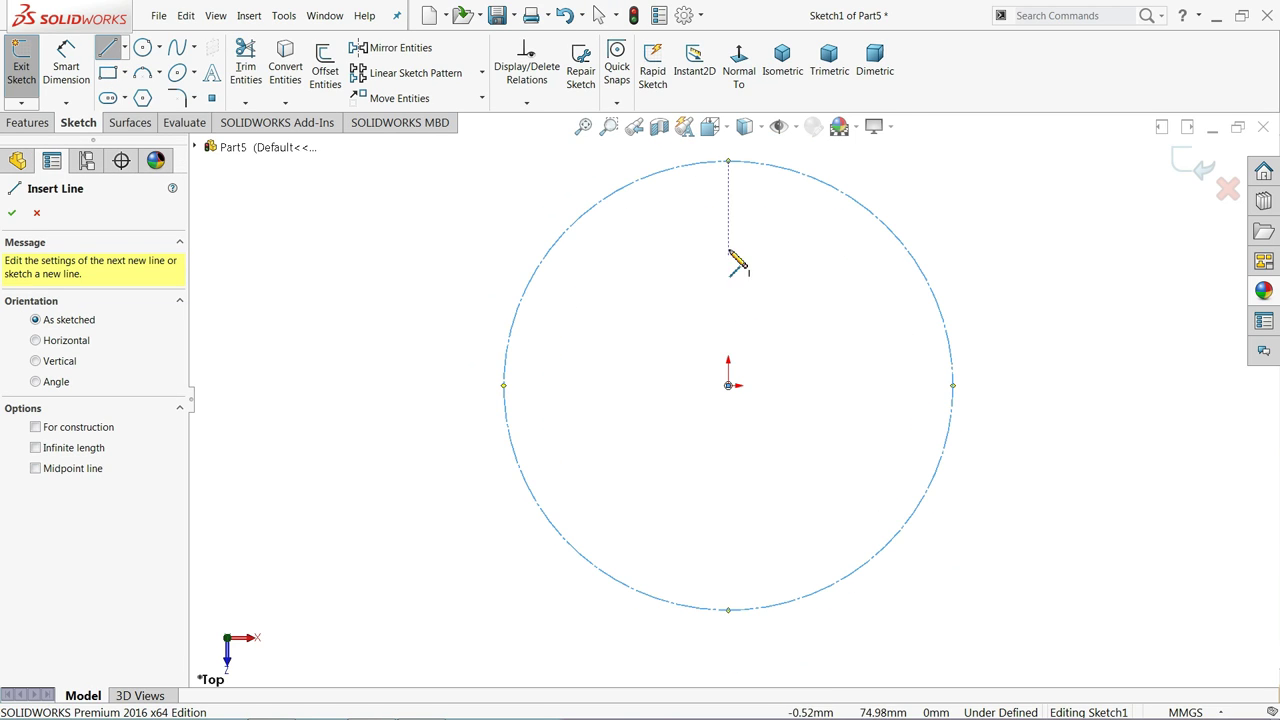
{"action": "left_click", "coordinate": [728, 162]}
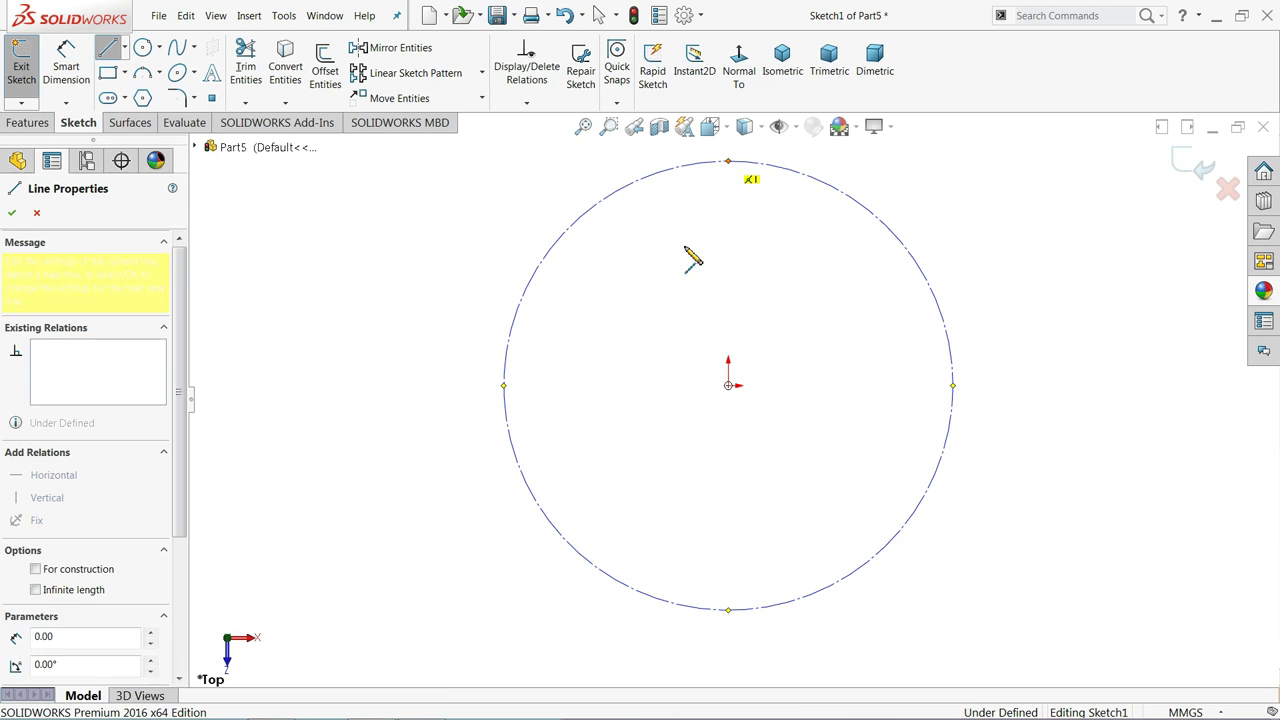
{"action": "left_click", "coordinate": [536, 498]}
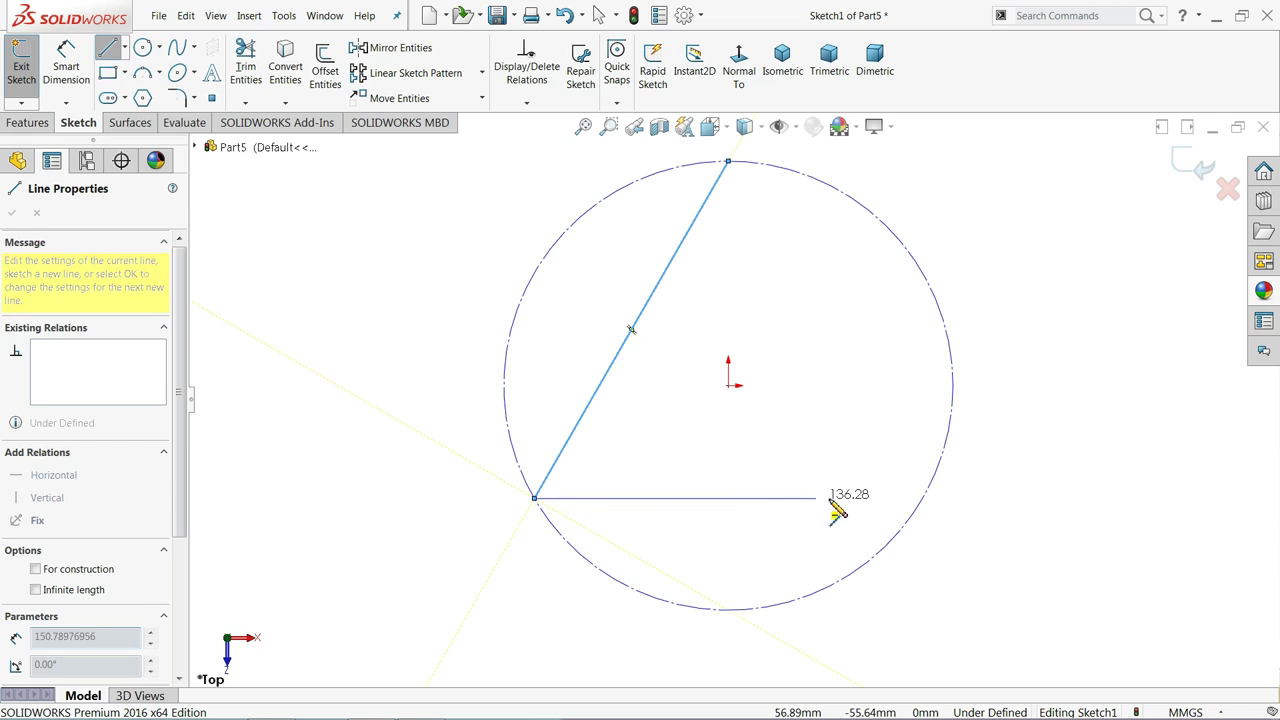
{"action": "left_click", "coordinate": [922, 498]}
{"action": "left_click", "coordinate": [728, 162]}
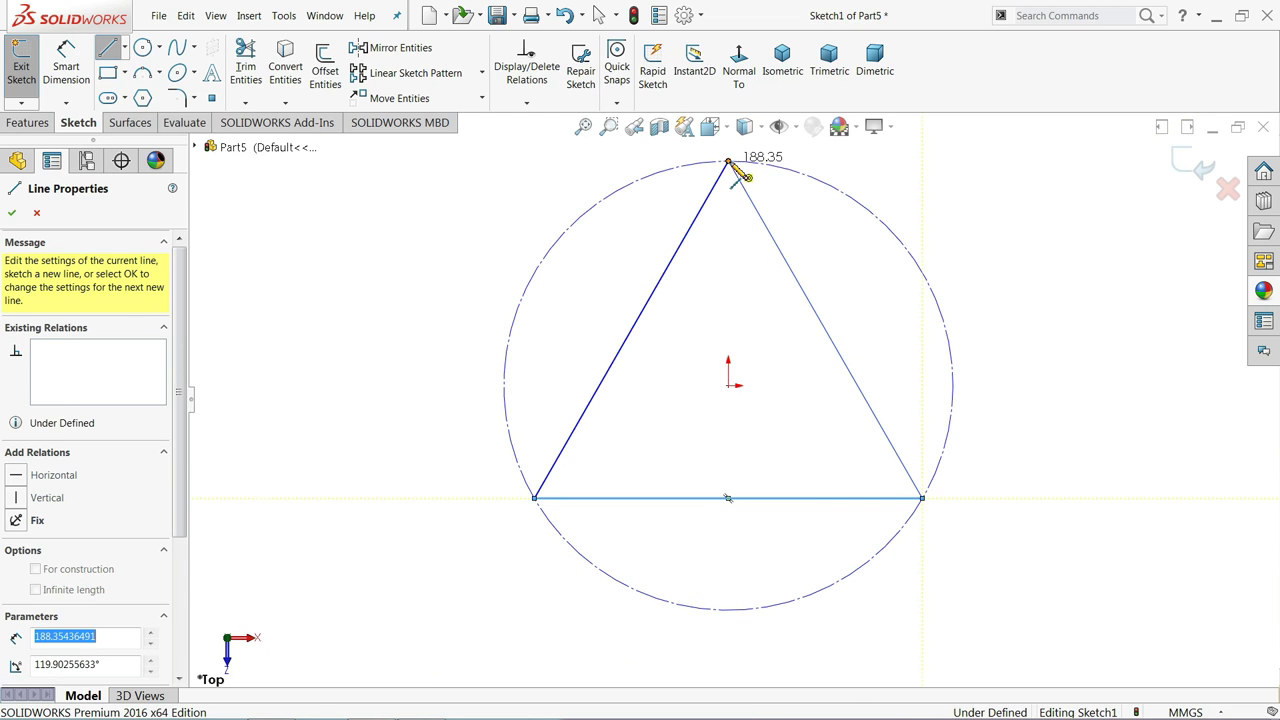
{"action": "right_click", "coordinate": [451, 206]}
{"action": "left_click", "coordinate": [486, 203]}
- Make the triangle's three sides equal in length
{"action": "scroll", "coordinate": [685, 418], "scroll_direction": "down", "scroll_amount": 2}
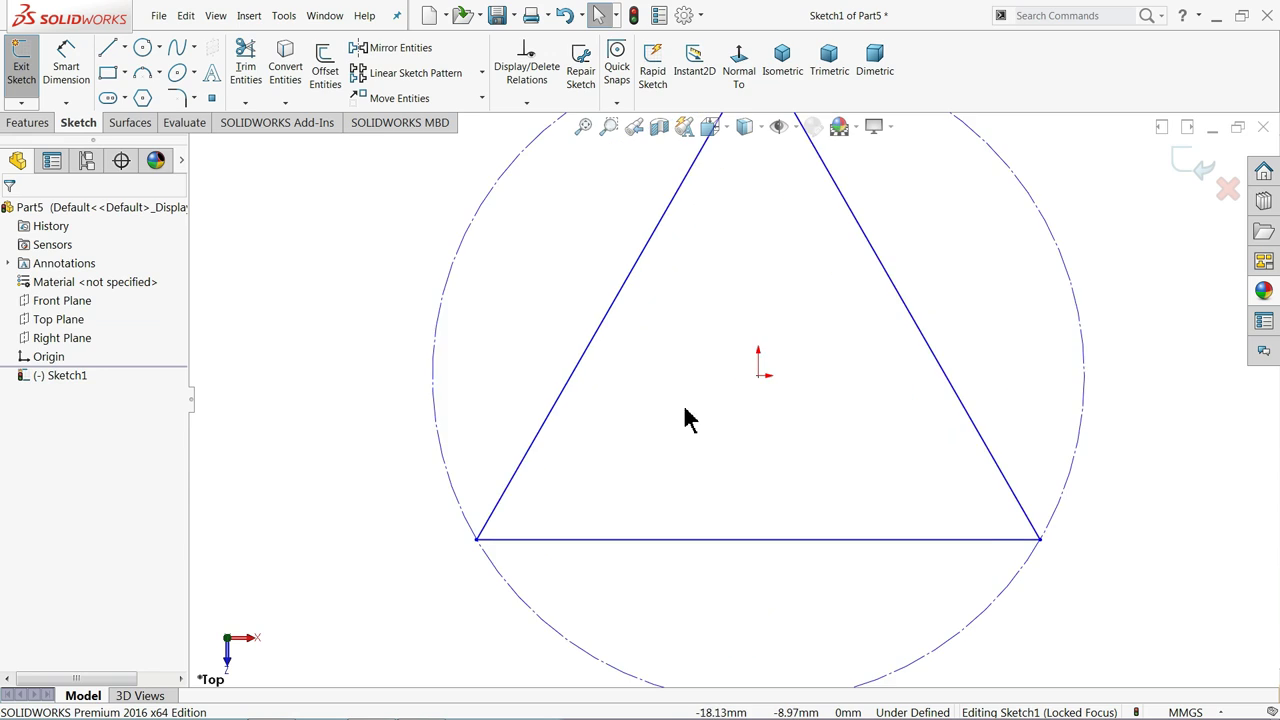
{"action": "scroll", "coordinate": [735, 410], "scroll_direction": "up", "scroll_amount": 1}
{"action": "mouse_move", "coordinate": [898, 313]}
{"action": "left_mouse_down"}
{"action": "mouse_move", "coordinate": [813, 507]}
{"action": "mouse_move", "coordinate": [597, 524]}
{"action": "left_mouse_up"}
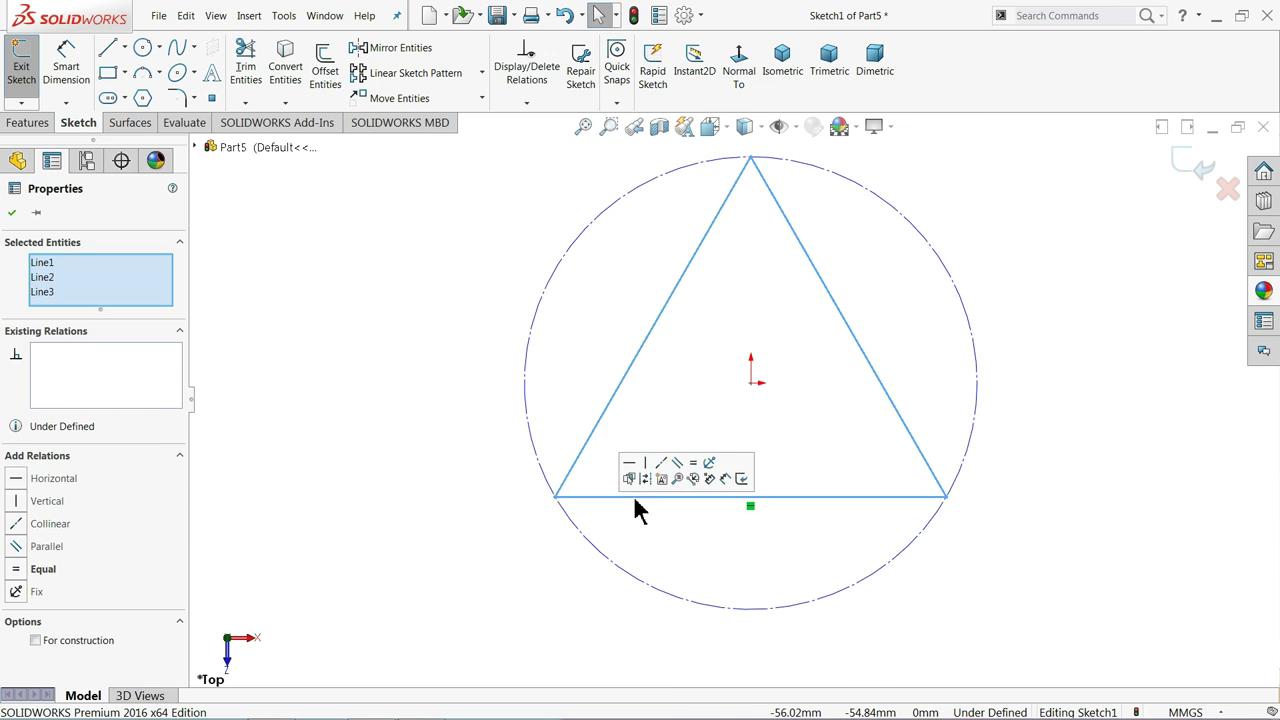
{"action": "left_click", "coordinate": [697, 470]}
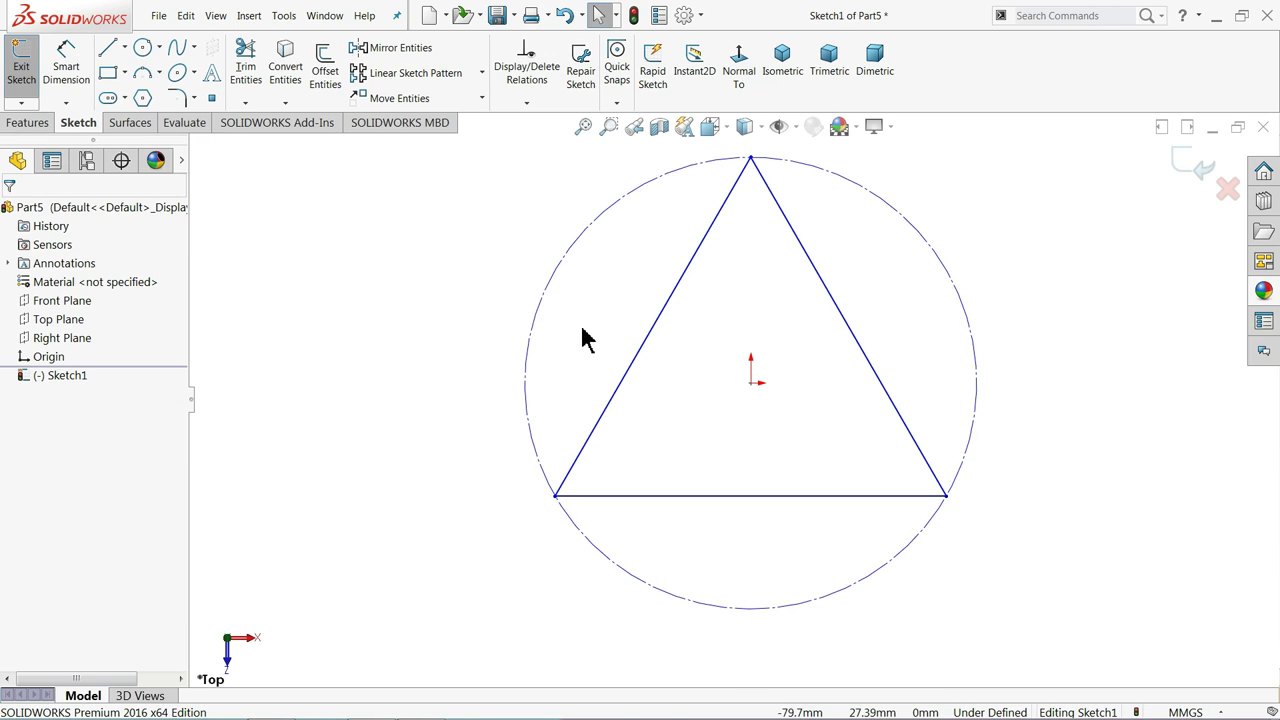
{"action": "left_click", "coordinate": [63, 64]}
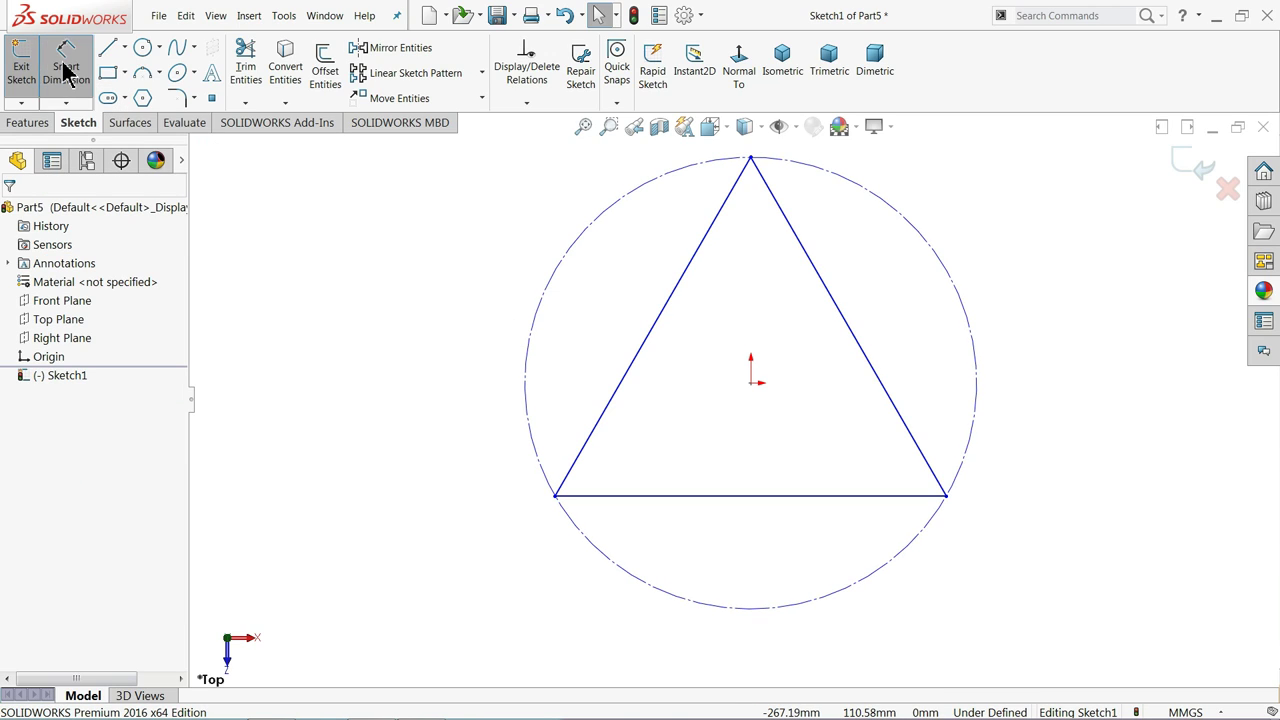
- Dimension the circle to Ø500 and add a driven 60° angle between the bottom and left sides
{"action": "left_click", "coordinate": [976, 354]}
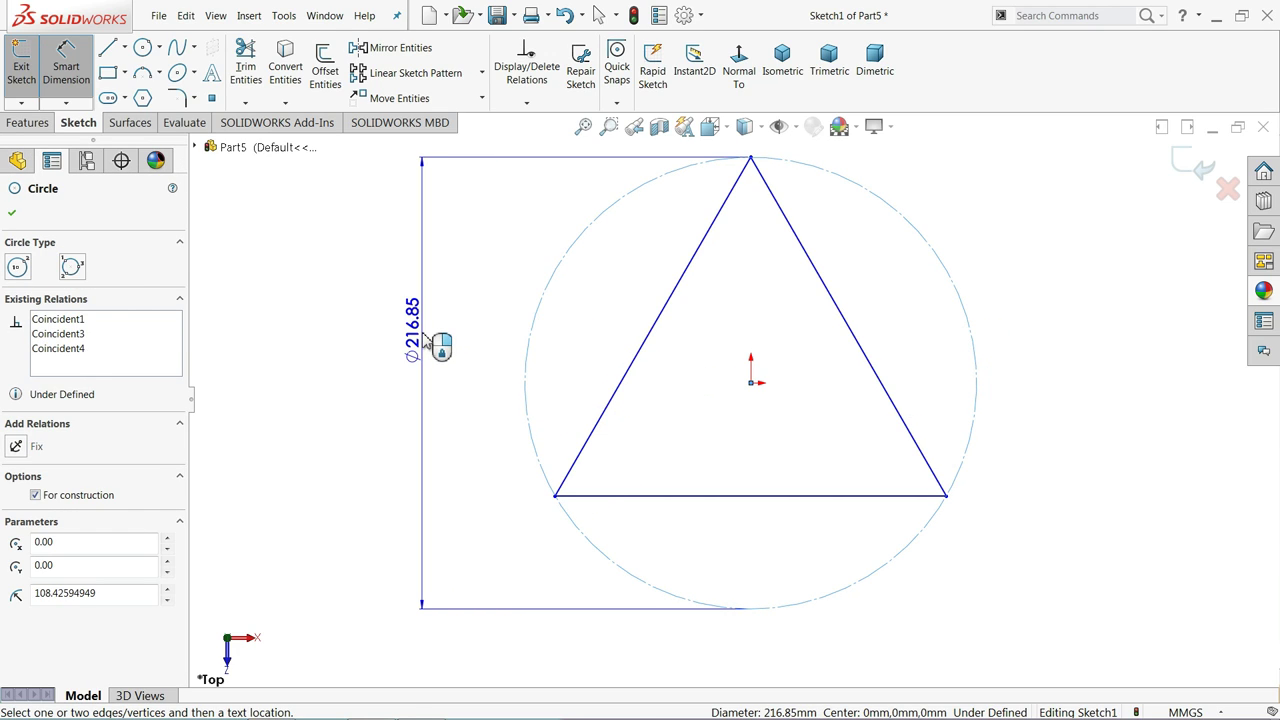
{"action": "left_click", "coordinate": [427, 342]}
{"action": "type", "text": "500"}
{"action": "left_click", "coordinate": [337, 338]}
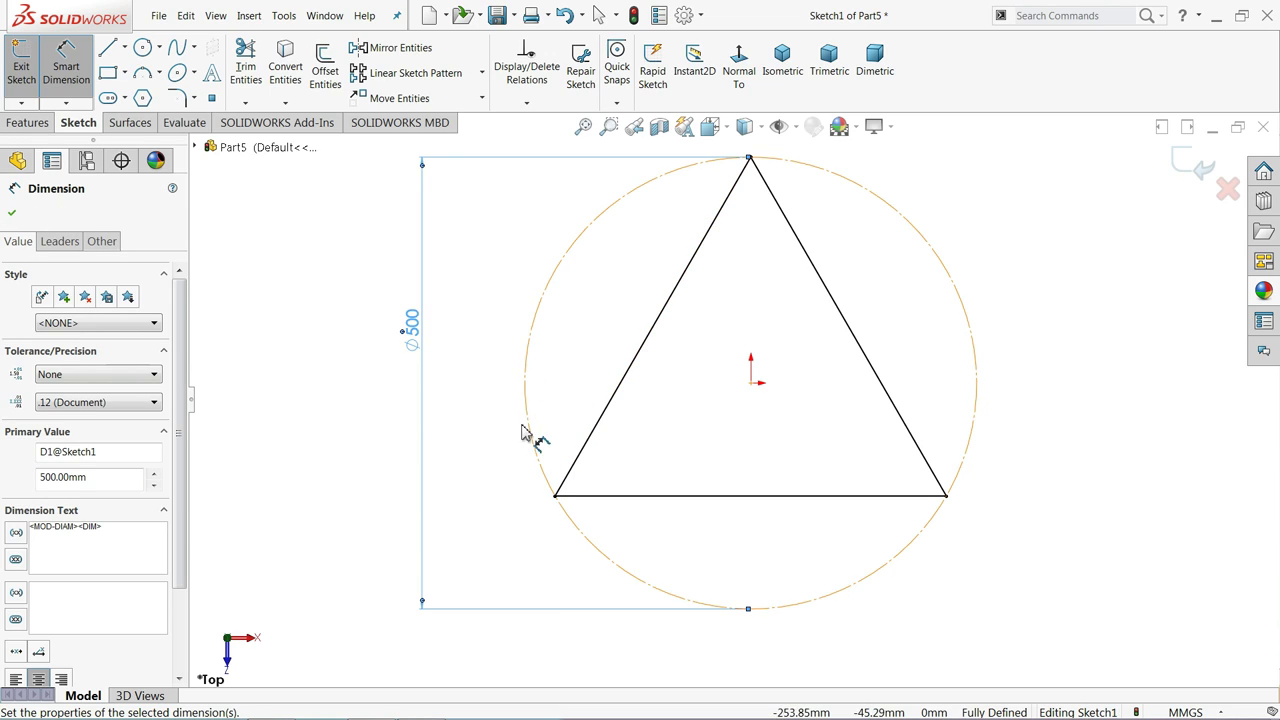
{"action": "key", "text": "Escape"}
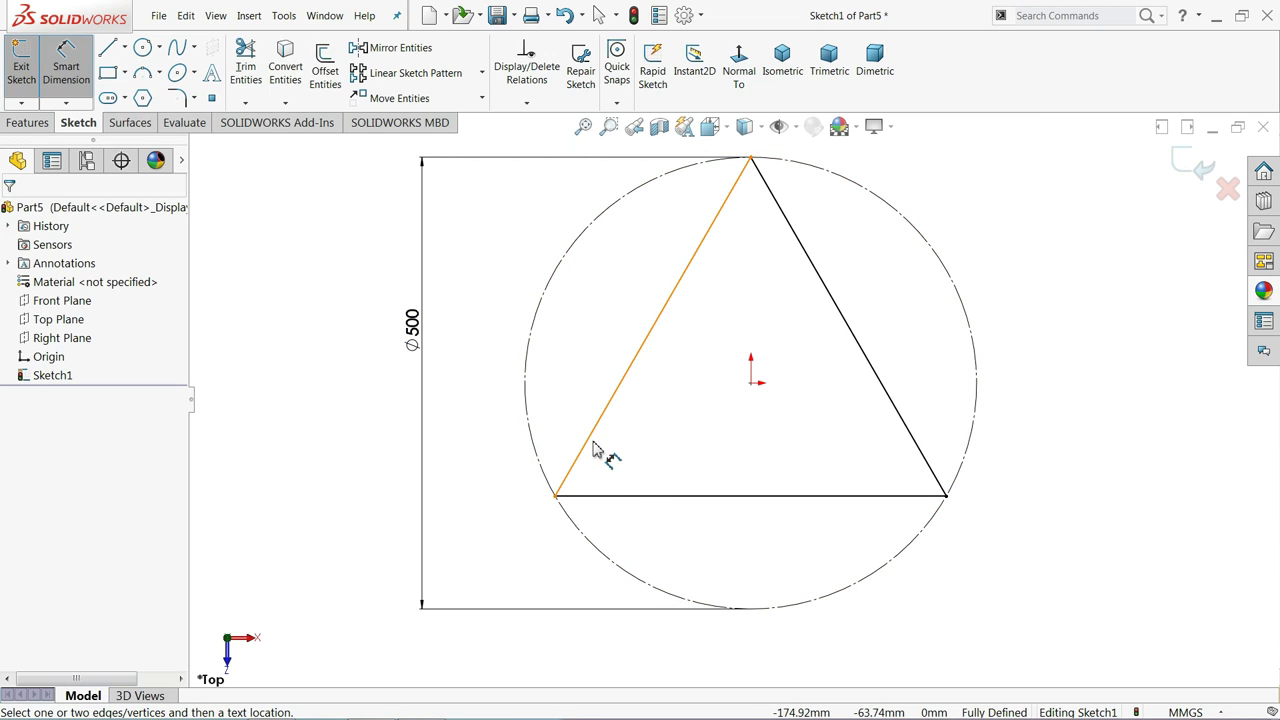
{"action": "left_click", "coordinate": [615, 503]}
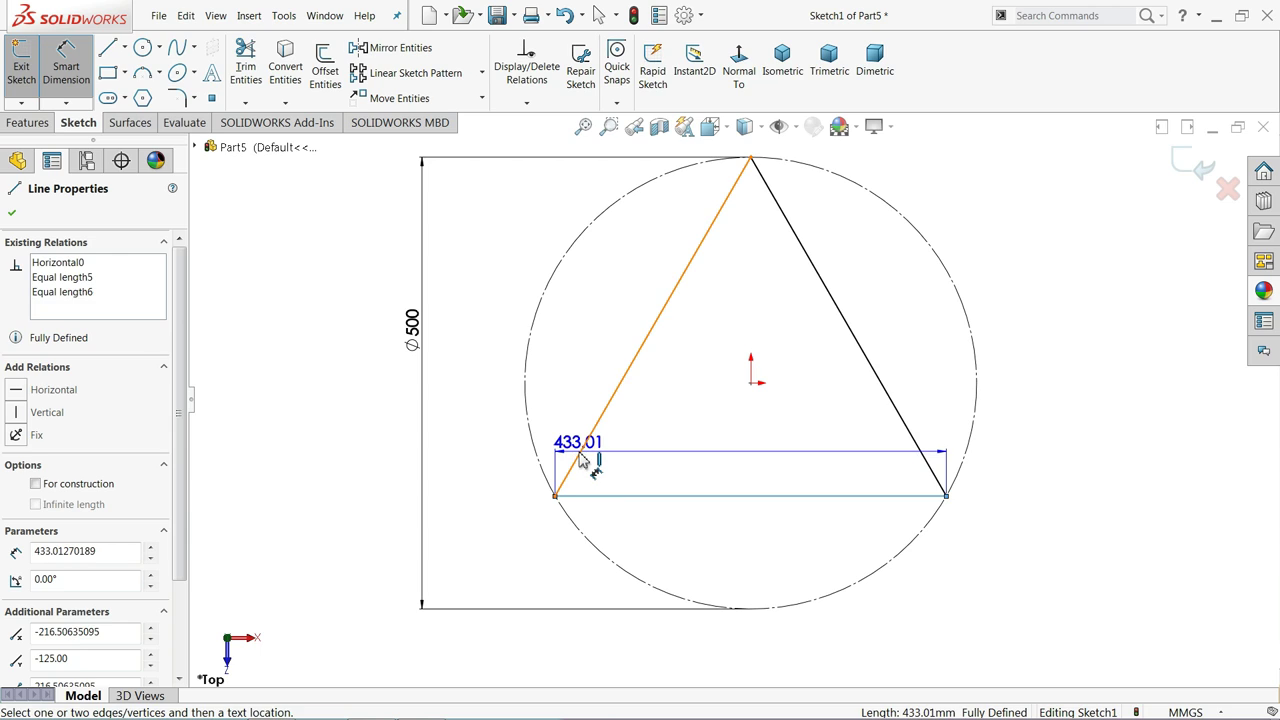
{"action": "left_click", "coordinate": [581, 458]}
{"action": "left_click", "coordinate": [632, 455]}
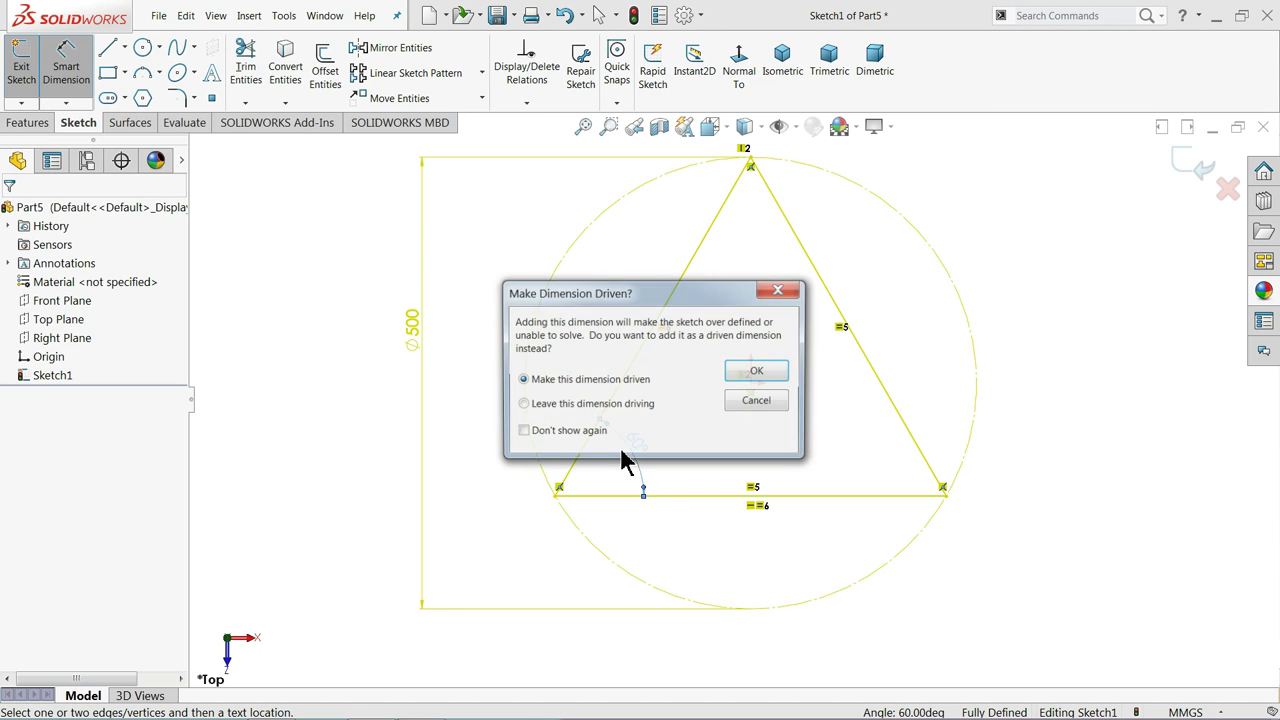
{"action": "left_click", "coordinate": [751, 371]}
{"action": "key", "text": "Escape"}
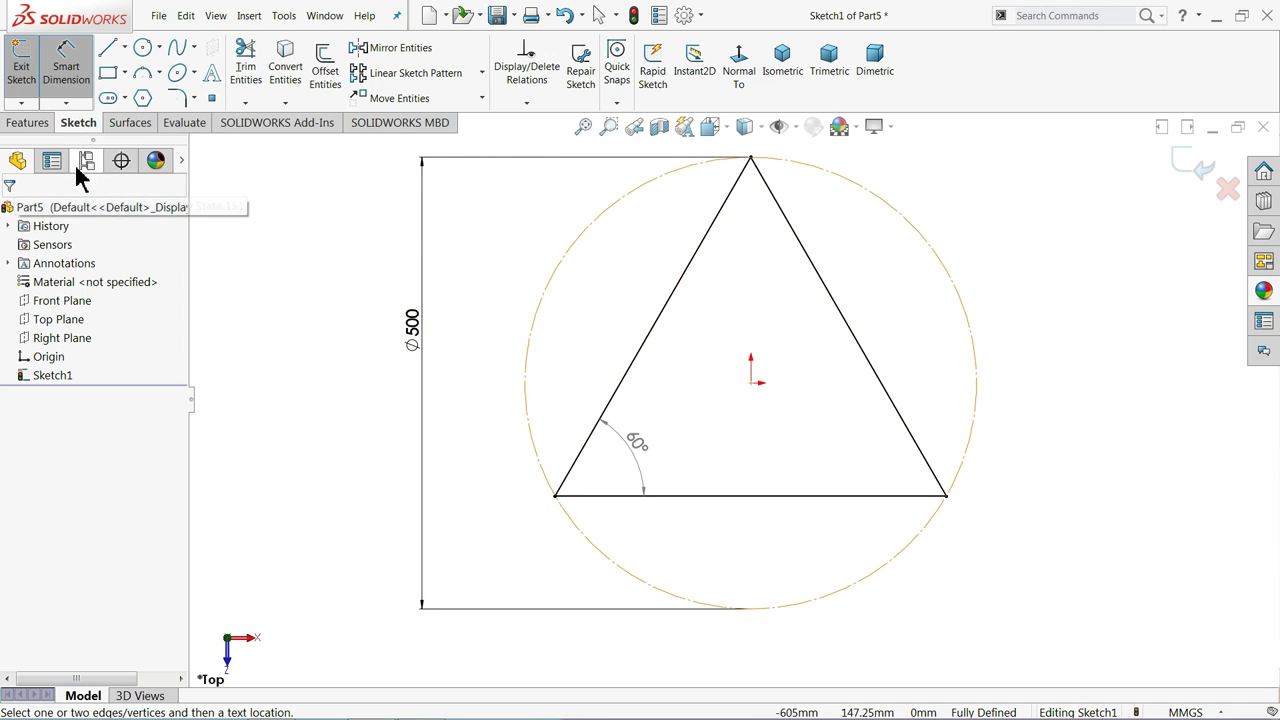
- Convert all three triangle sides to construction geometry
{"action": "left_click", "coordinate": [64, 55]}
{"action": "left_click_drag", "start_coordinate": [907, 328], "coordinate": [786, 532]}
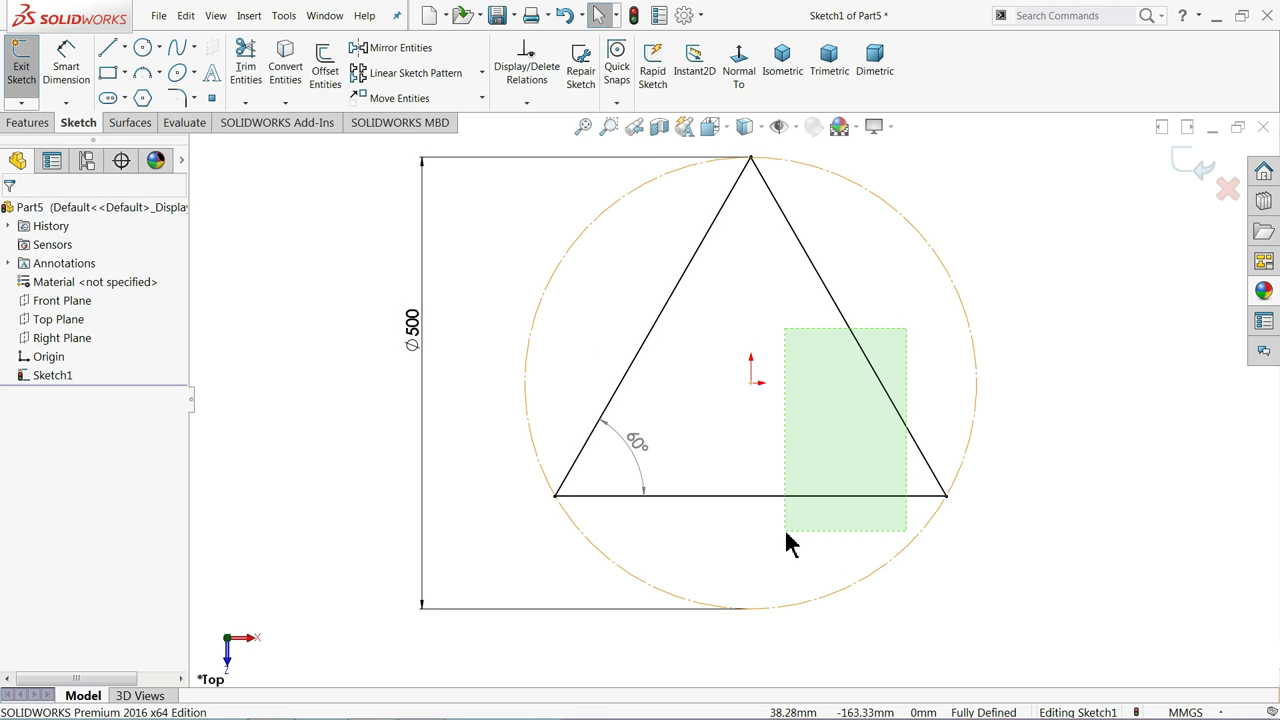
{"action": "left_click", "coordinate": [833, 493]}
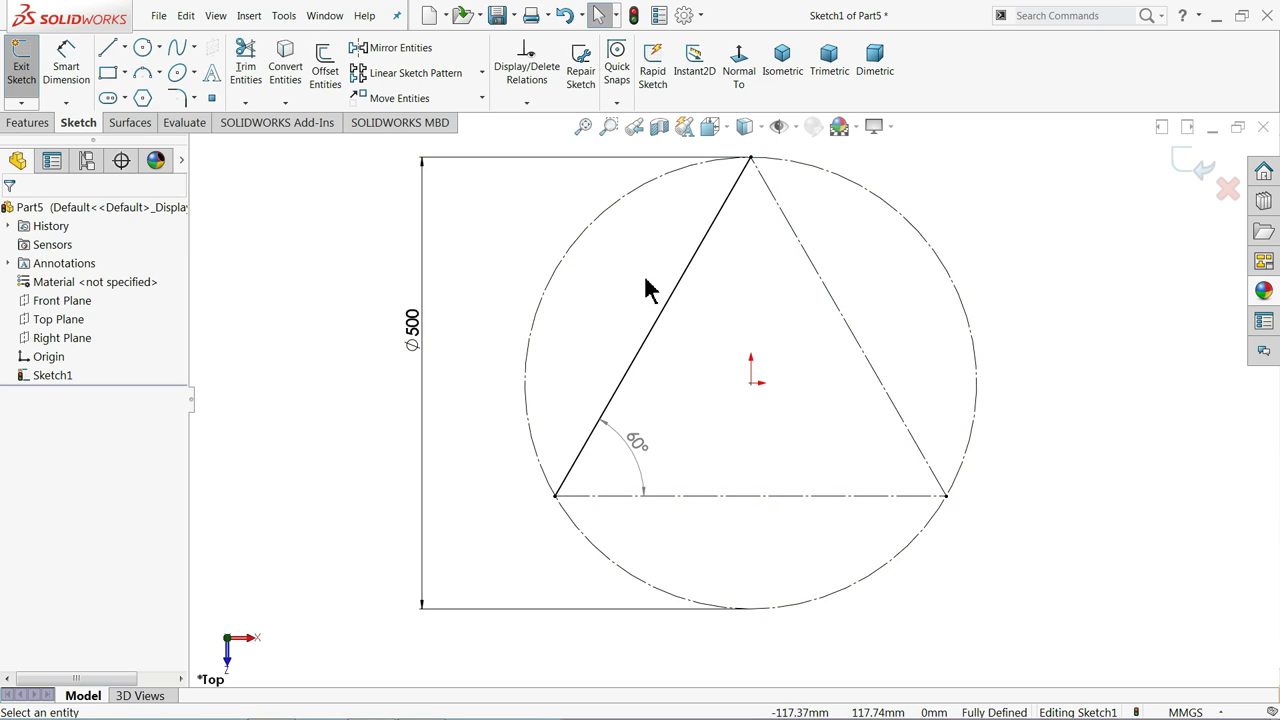
{"action": "left_click", "coordinate": [672, 302]}
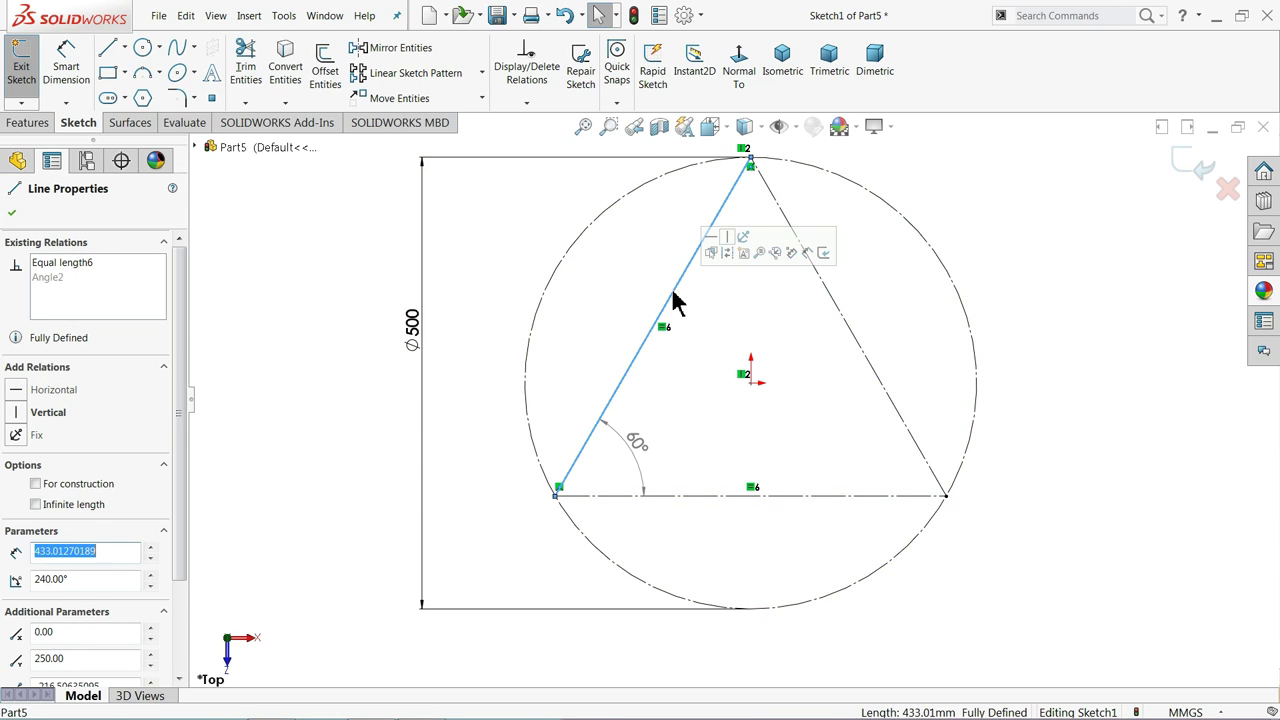
{"action": "left_click", "coordinate": [727, 252]}
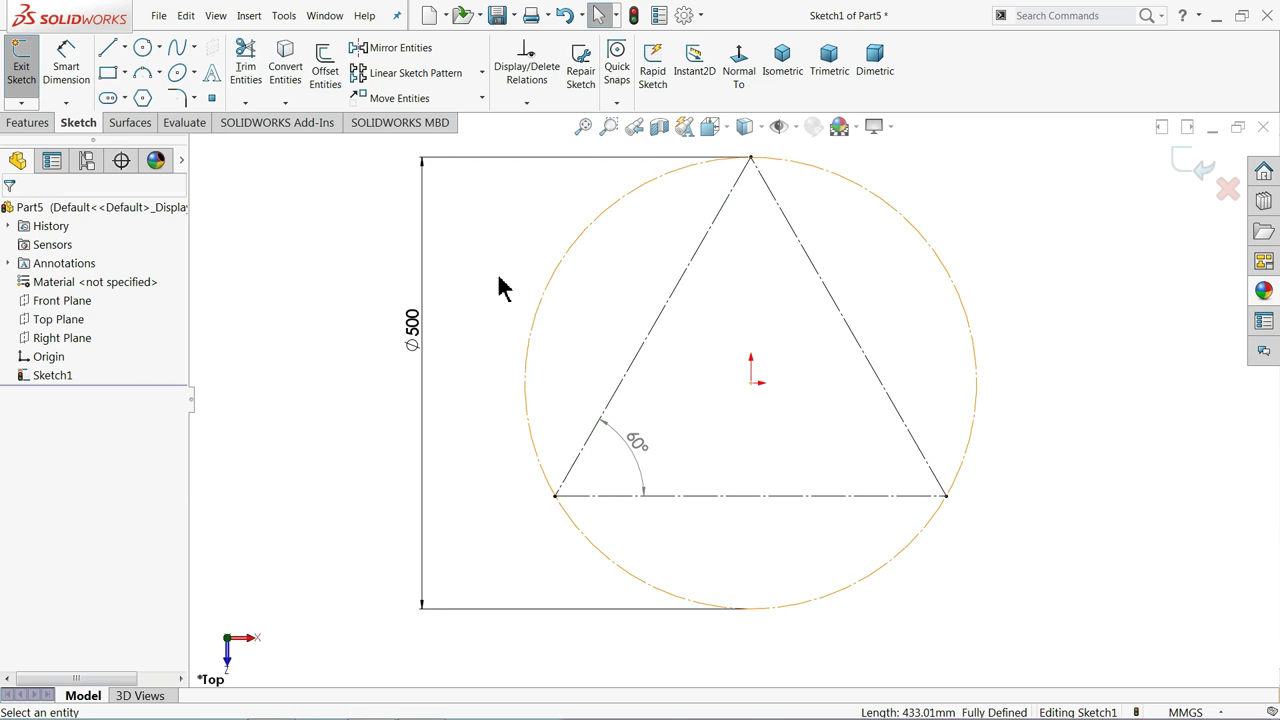
{"action": "scroll", "coordinate": [567, 387], "scroll_direction": "up", "scroll_amount": 2}
{"action": "scroll", "coordinate": [808, 377], "scroll_direction": "down", "scroll_amount": 1}
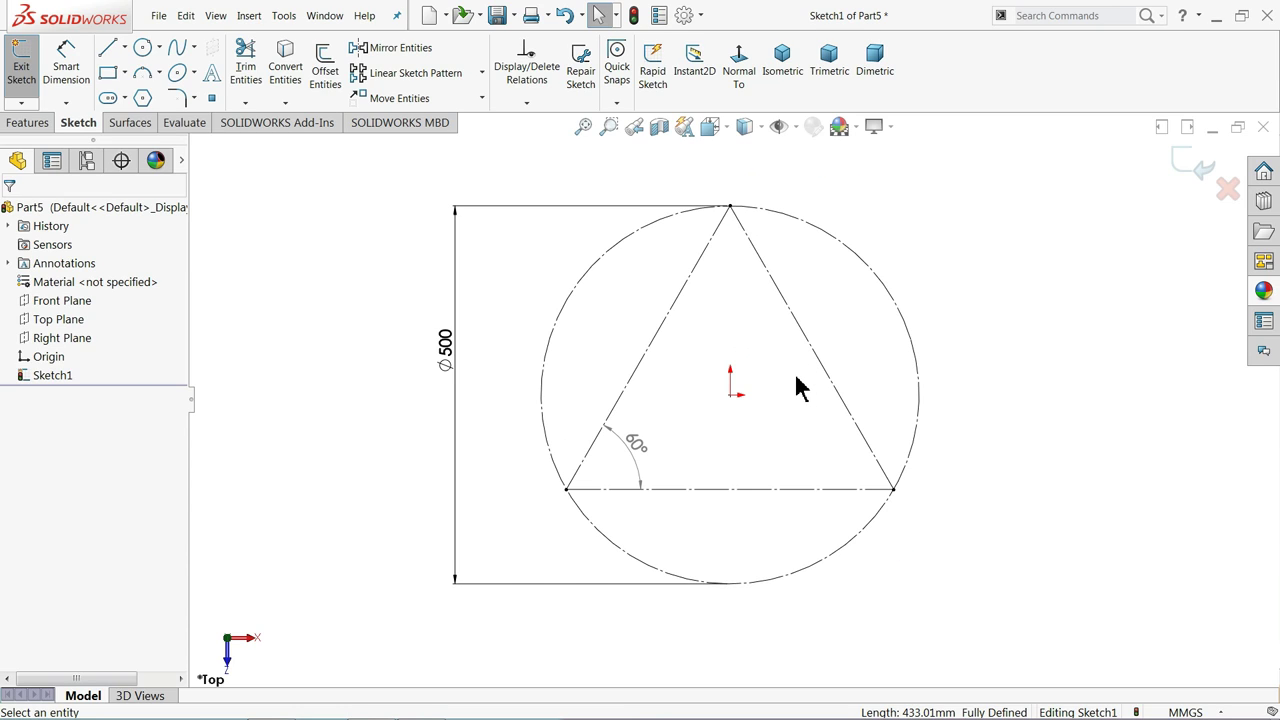
- Exit Sketch1, switch to an isometric view and start a new 3D sketch
{"action": "left_click", "coordinate": [1193, 166]}
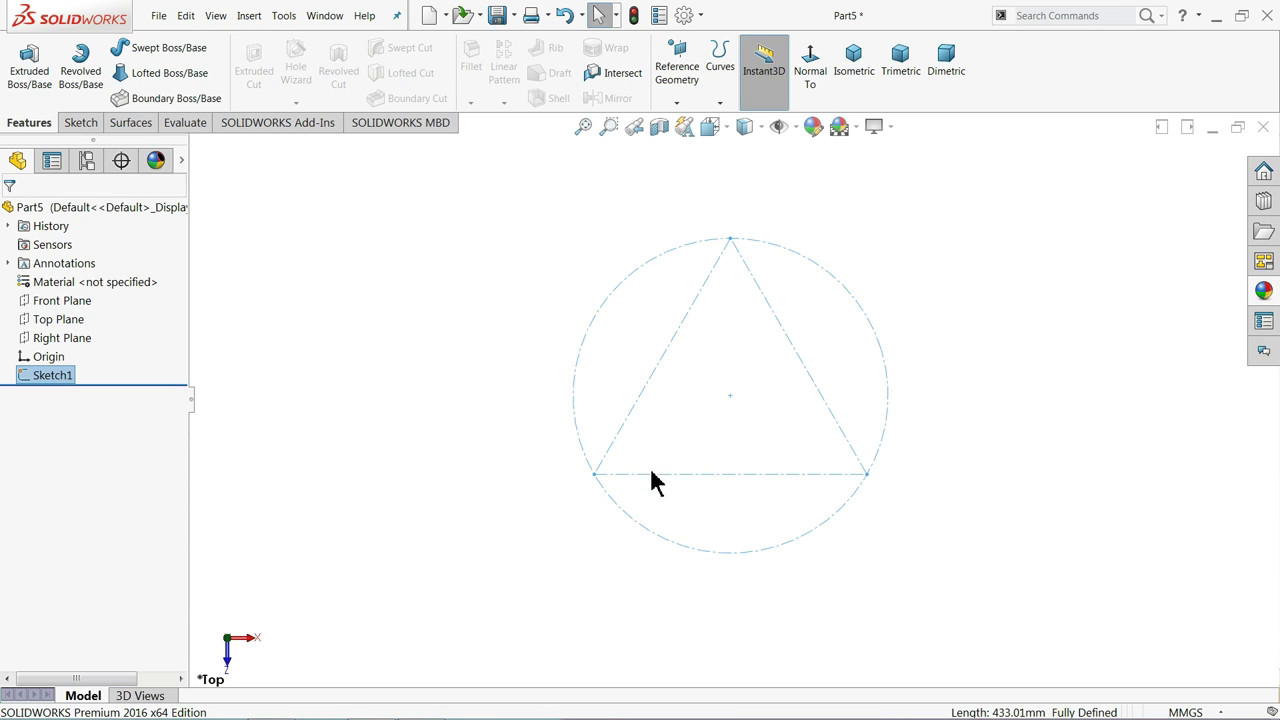
{"action": "left_click", "coordinate": [58, 319]}
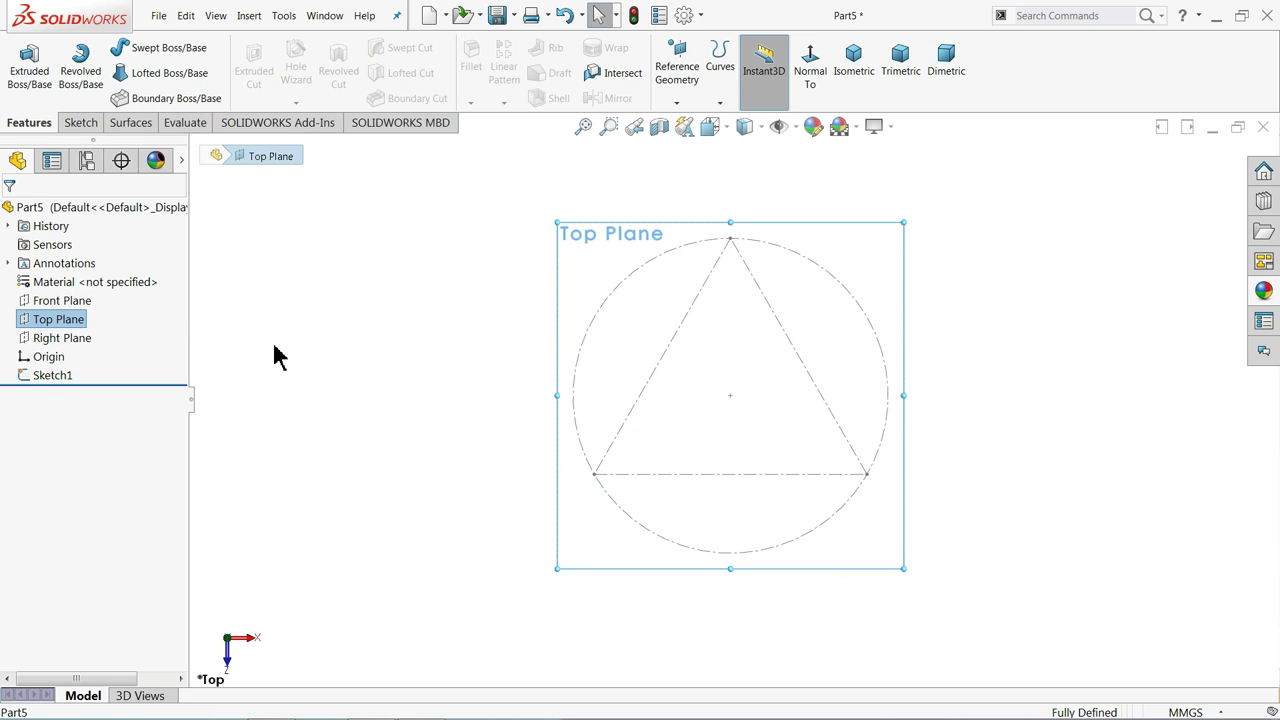
{"action": "left_click", "coordinate": [856, 76]}
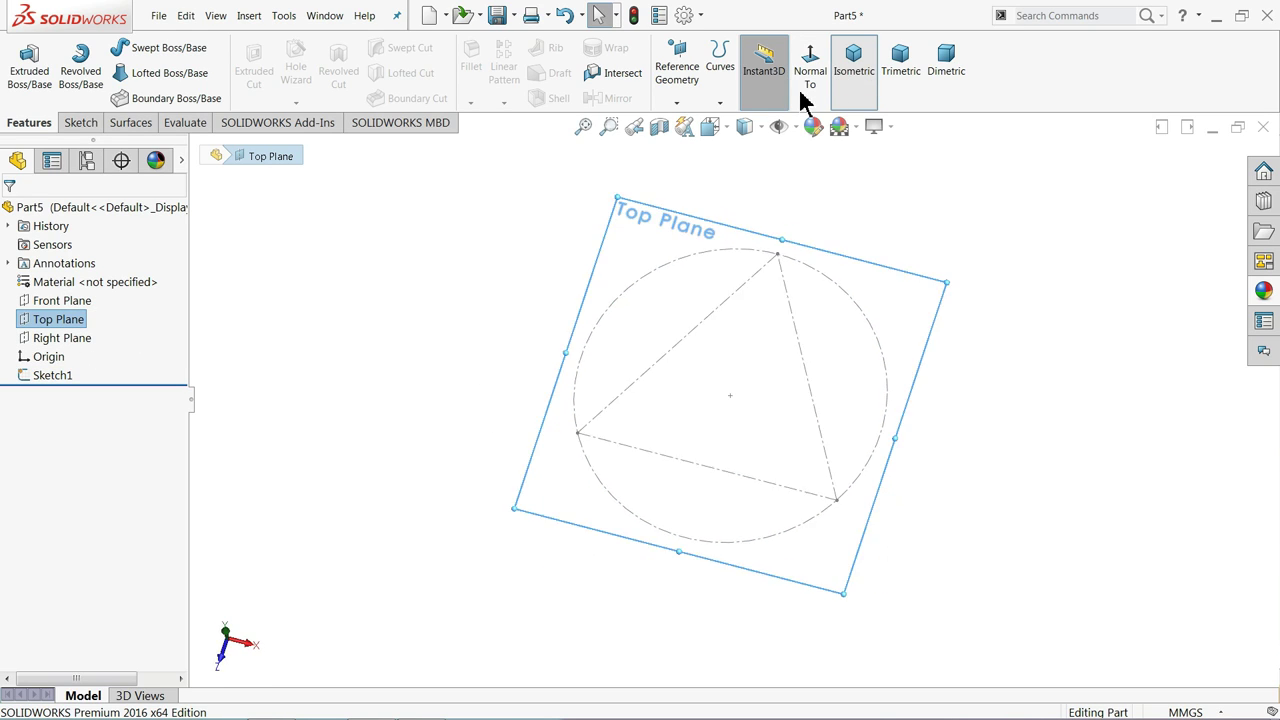
{"action": "left_click", "coordinate": [72, 125]}
{"action": "left_click", "coordinate": [21, 103]}
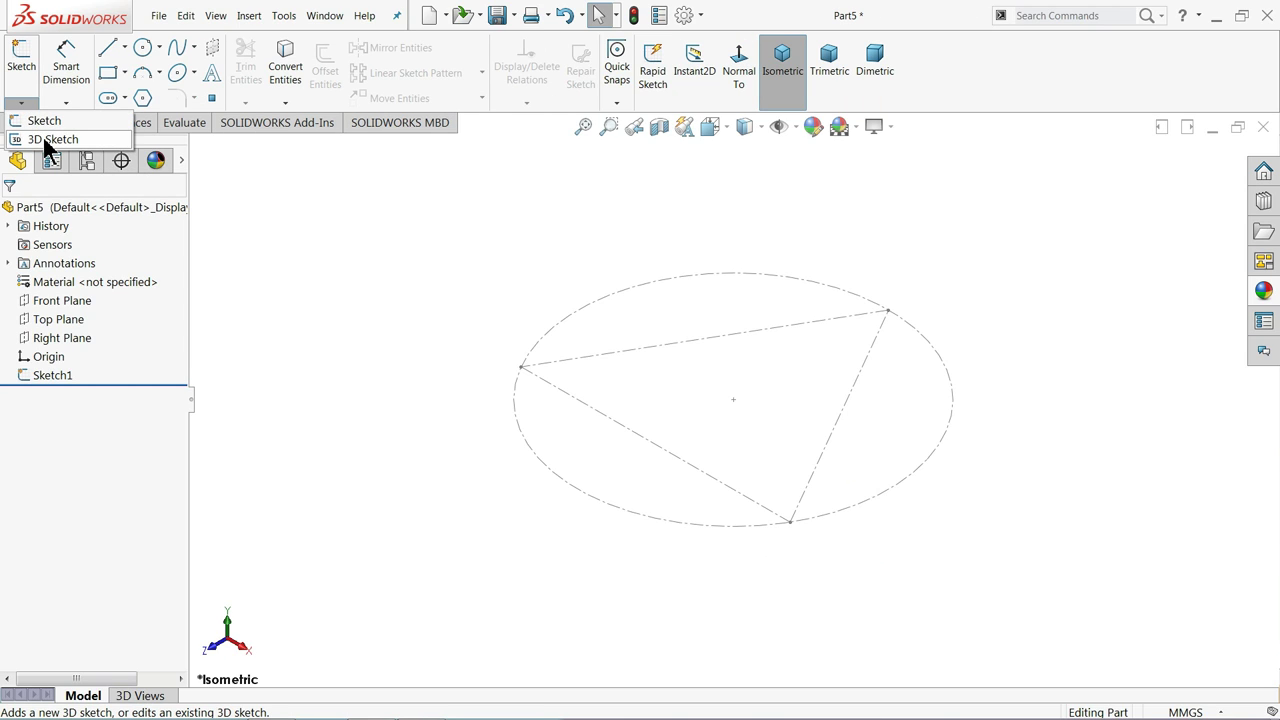
{"action": "left_click", "coordinate": [46, 142]}
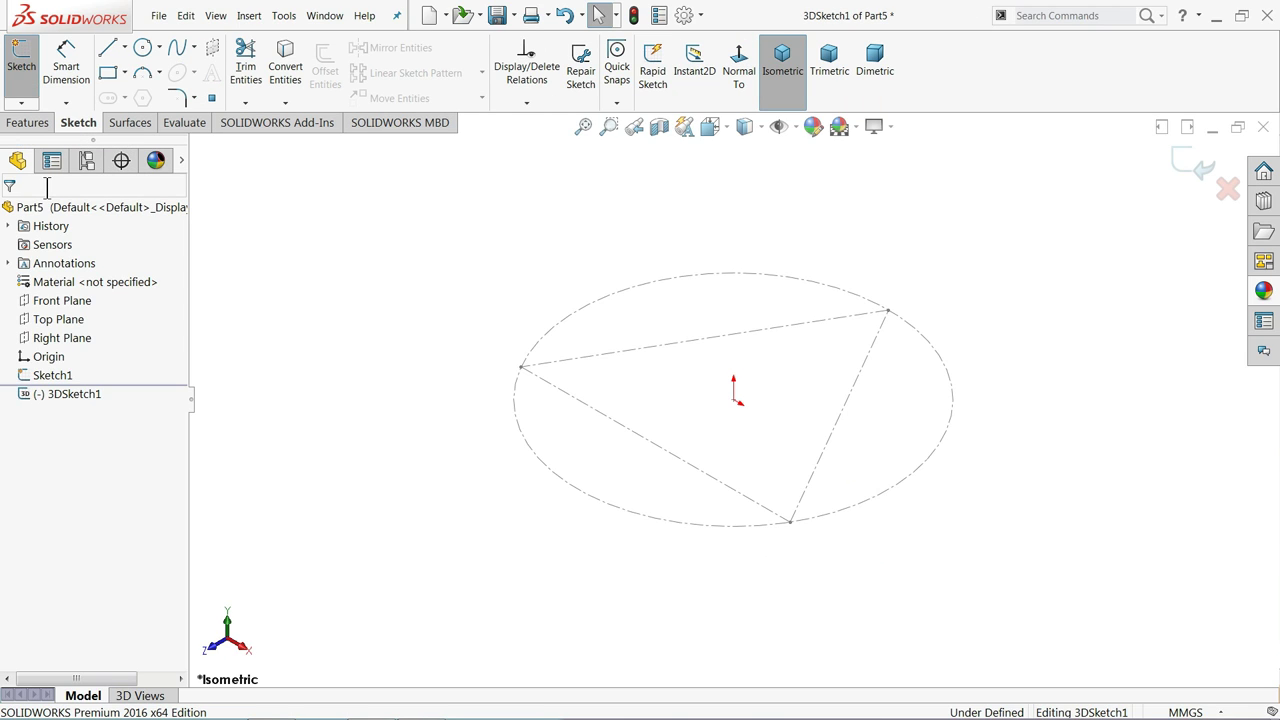
- Draw 3D lines from the left base point and bottom corner to a shared apex, plus one from the apex to the right corner
{"action": "left_click", "coordinate": [110, 56]}
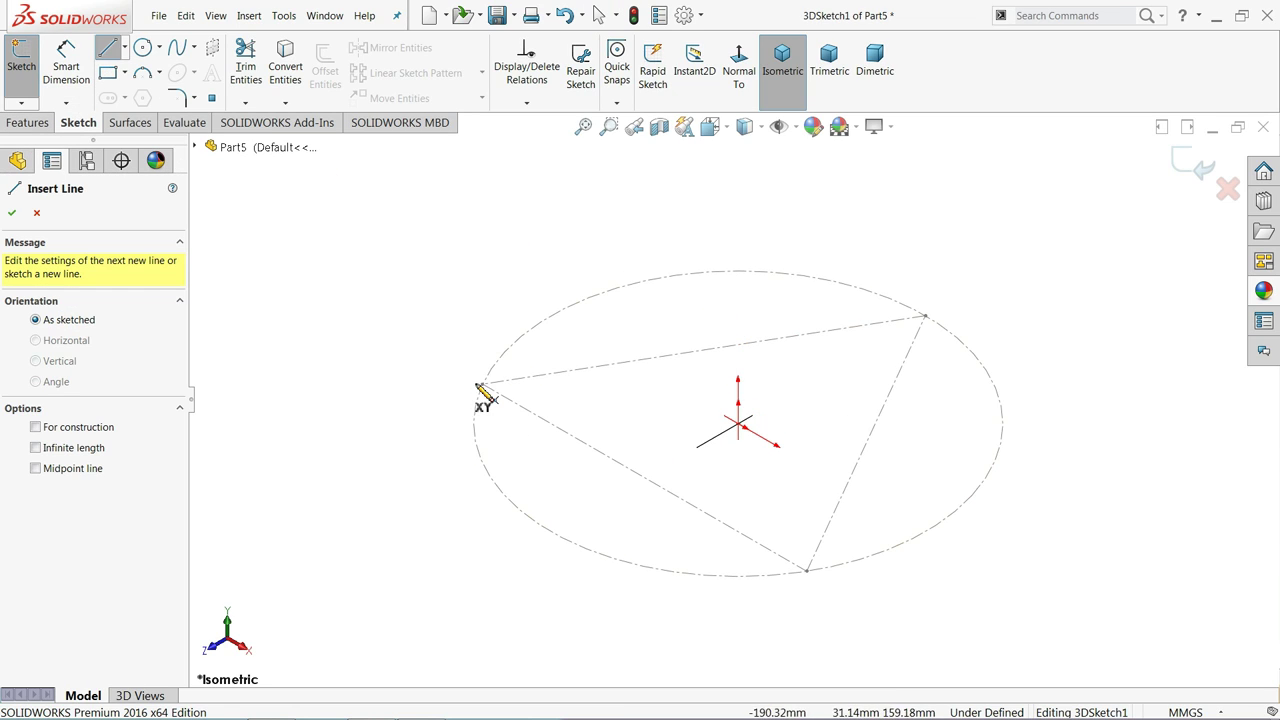
{"action": "left_click", "coordinate": [482, 384]}
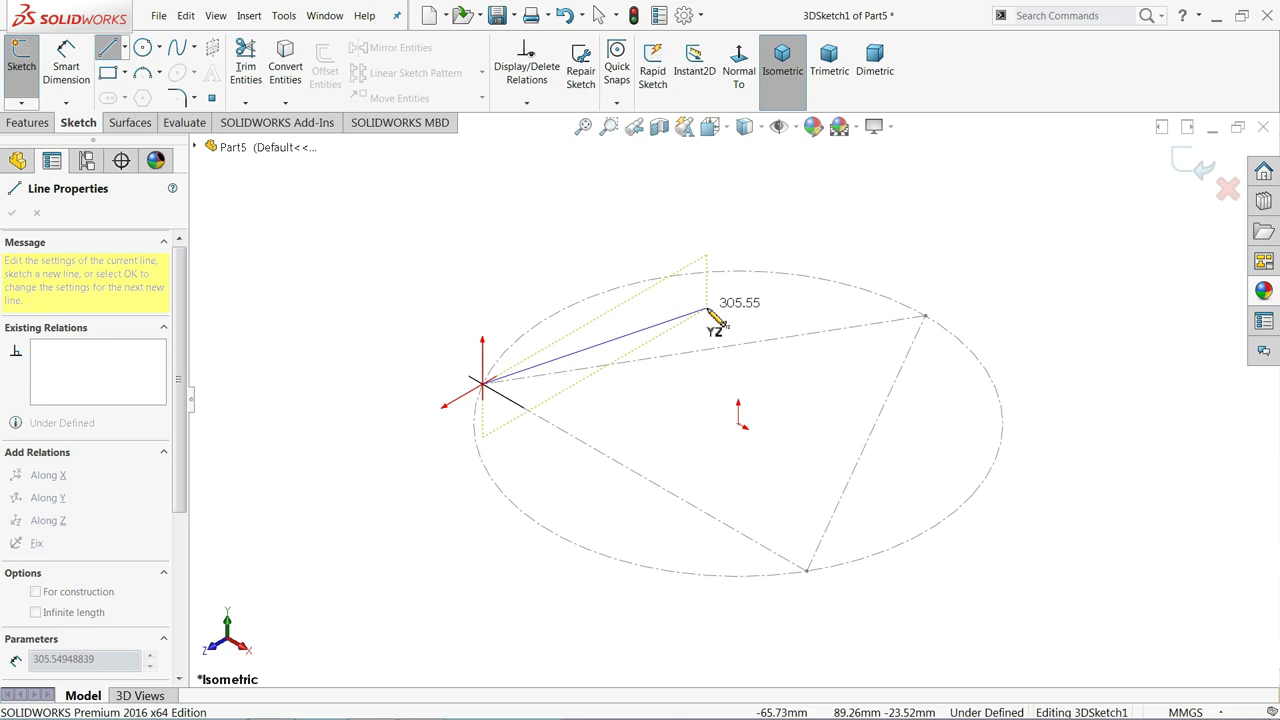
{"action": "left_click", "coordinate": [706, 315]}
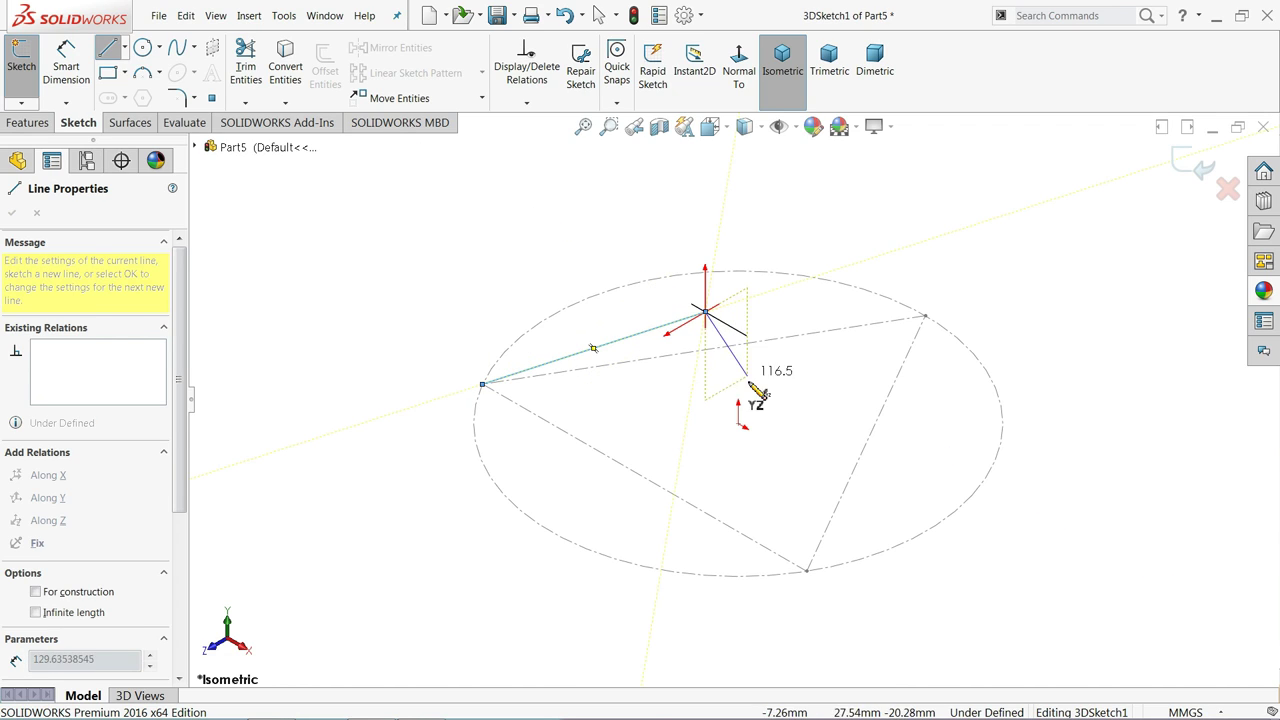
{"action": "left_click", "coordinate": [806, 572]}
{"action": "right_click", "coordinate": [930, 440]}
{"action": "left_click", "coordinate": [948, 452]}
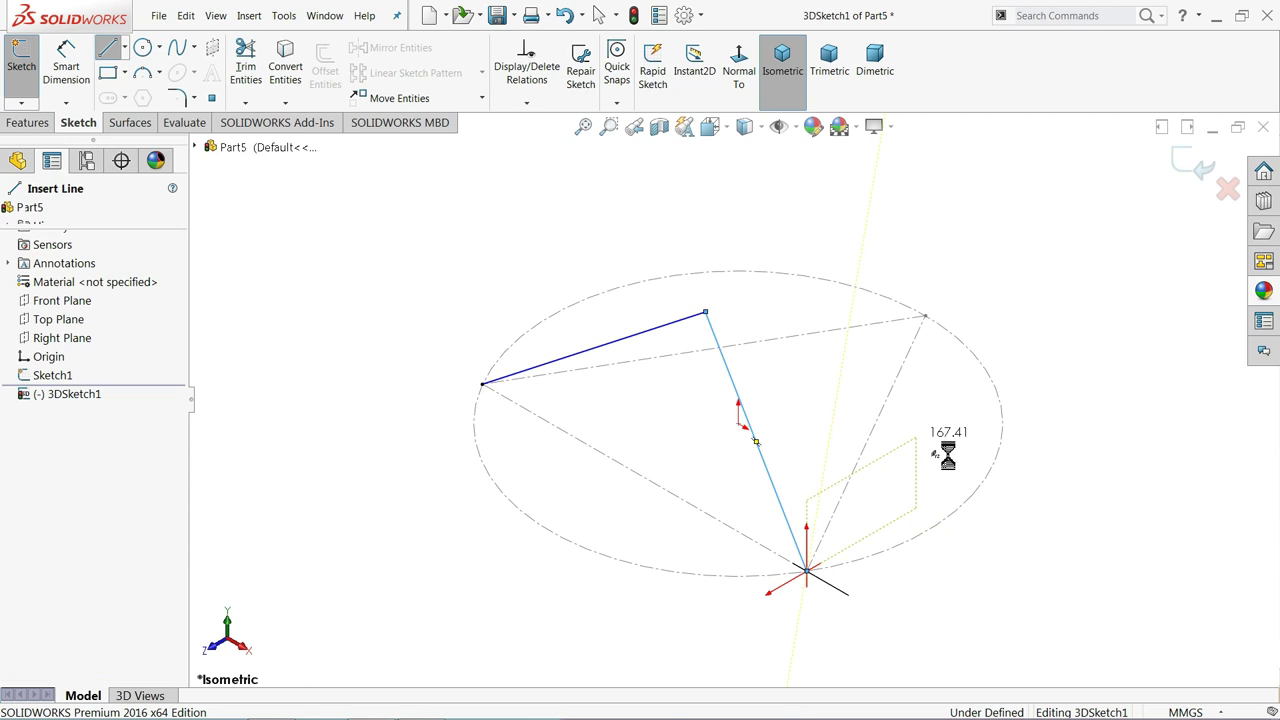
{"action": "left_click", "coordinate": [706, 313]}
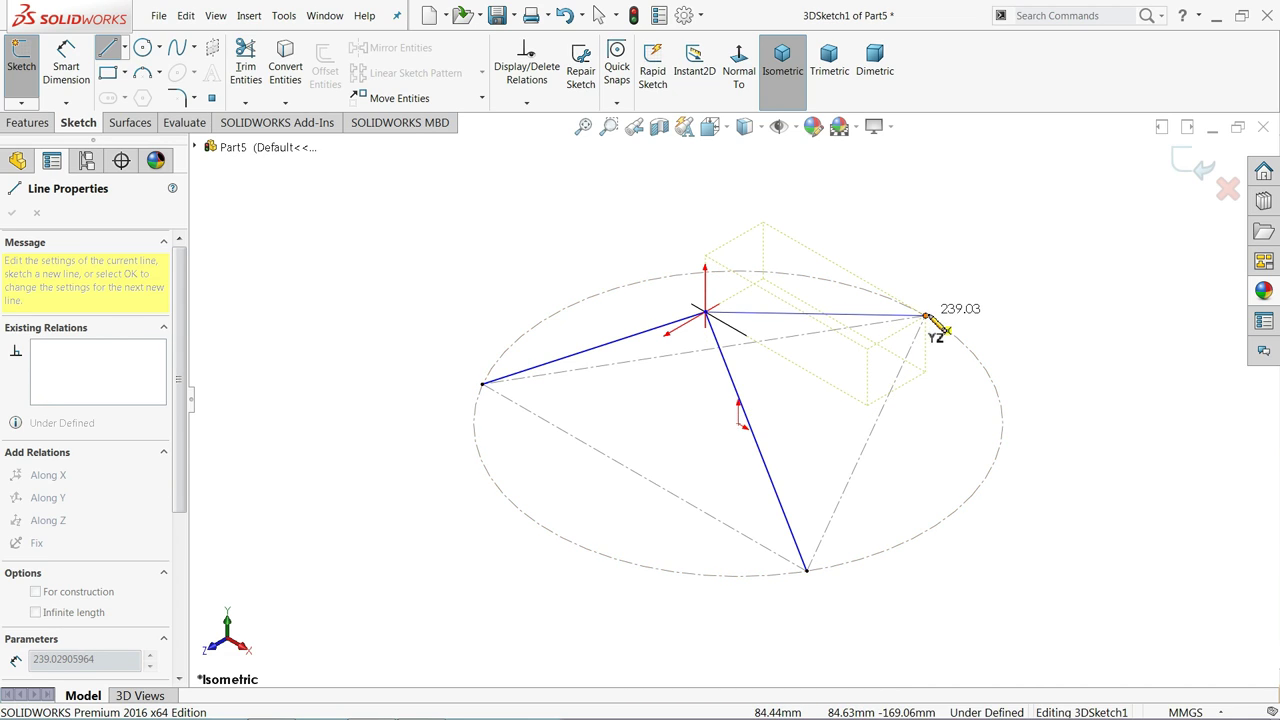
{"action": "right_click", "coordinate": [908, 251]}
- Drag the shared apex point upward to form a peak
{"action": "left_click", "coordinate": [958, 264]}
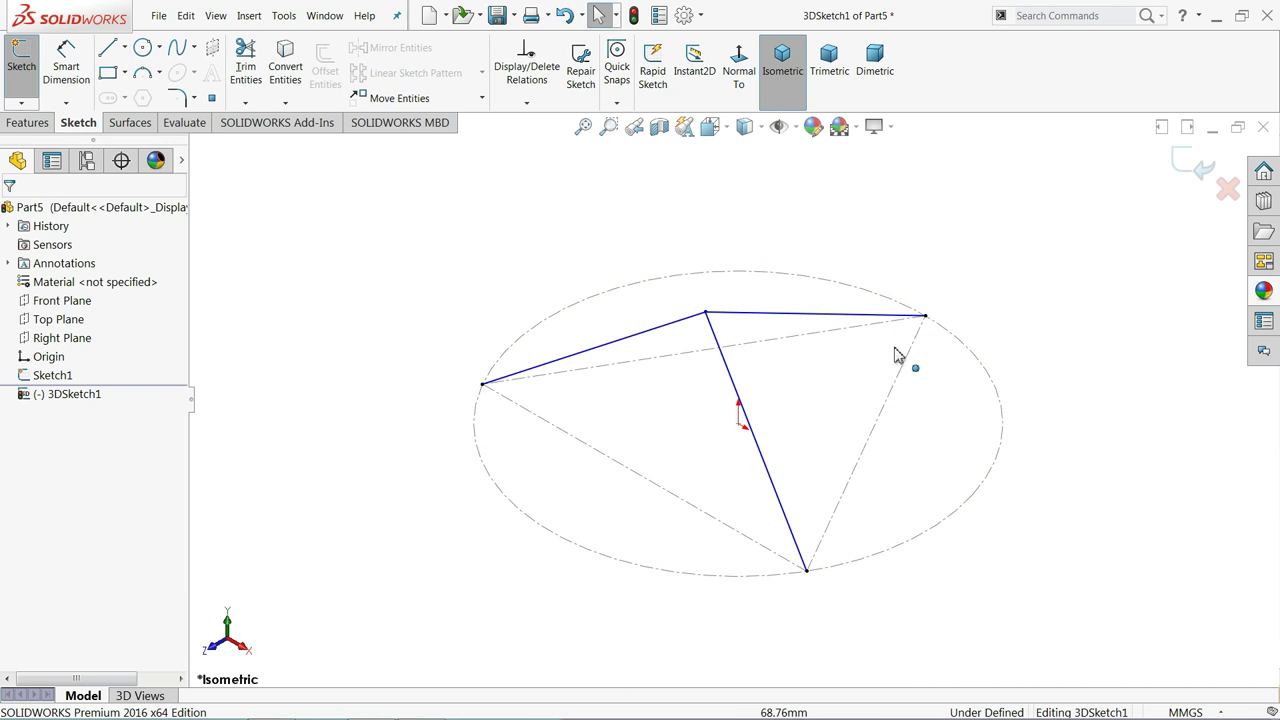
{"action": "mouse_move", "coordinate": [752, 385]}
{"action": "middle_mouse_down"}
{"action": "mouse_move", "coordinate": [726, 341]}
{"action": "mouse_move", "coordinate": [751, 349]}
{"action": "mouse_move", "coordinate": [760, 297]}
{"action": "mouse_move", "coordinate": [763, 406]}
{"action": "mouse_move", "coordinate": [743, 357]}
{"action": "mouse_move", "coordinate": [786, 337]}
{"action": "mouse_move", "coordinate": [780, 271]}
{"action": "mouse_move", "coordinate": [780, 397]}
{"action": "mouse_move", "coordinate": [786, 277]}
{"action": "mouse_move", "coordinate": [784, 291]}
{"action": "middle_mouse_up"}
{"action": "mouse_move", "coordinate": [547, 472]}
{"action": "left_mouse_down"}
{"action": "mouse_move", "coordinate": [706, 366]}
{"action": "mouse_move", "coordinate": [760, 297]}
{"action": "mouse_move", "coordinate": [737, 263]}
{"action": "left_mouse_up"}
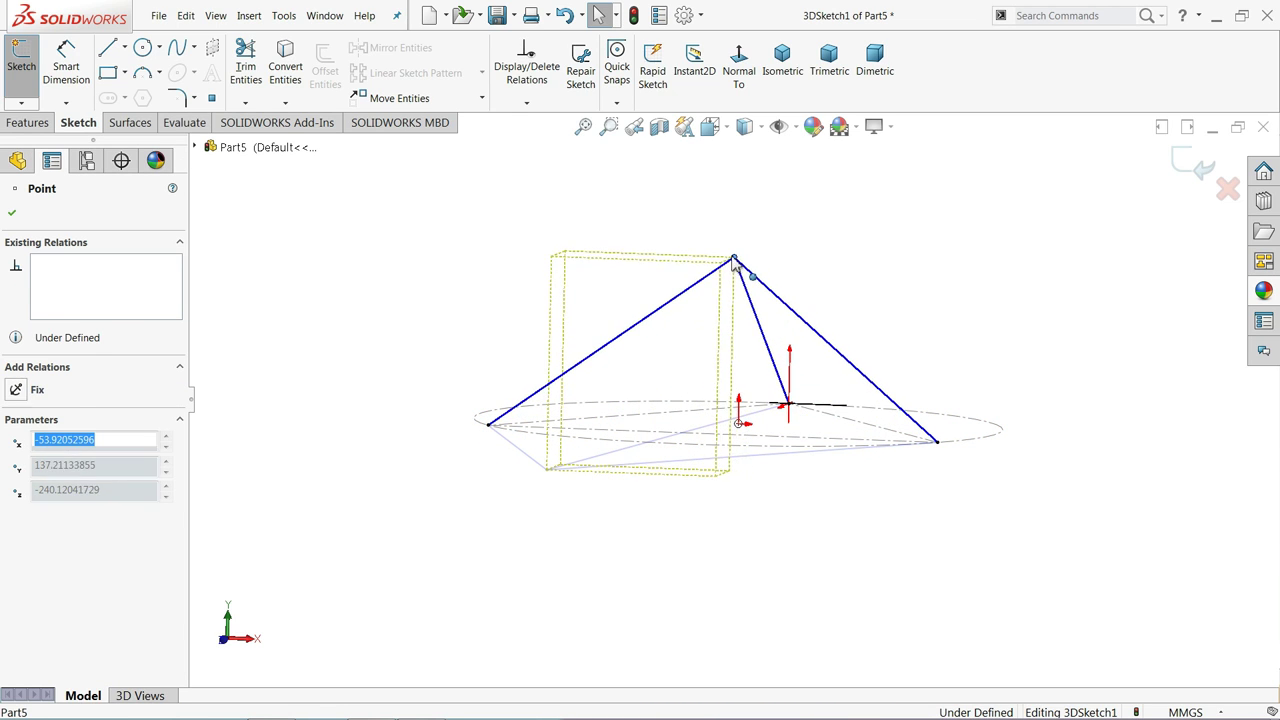
{"action": "left_click", "coordinate": [672, 241]}
{"action": "mouse_move", "coordinate": [674, 240]}
{"action": "middle_mouse_down"}
{"action": "mouse_move", "coordinate": [673, 364]}
{"action": "mouse_move", "coordinate": [666, 351]}
{"action": "mouse_move", "coordinate": [642, 425]}
{"action": "middle_mouse_up"}
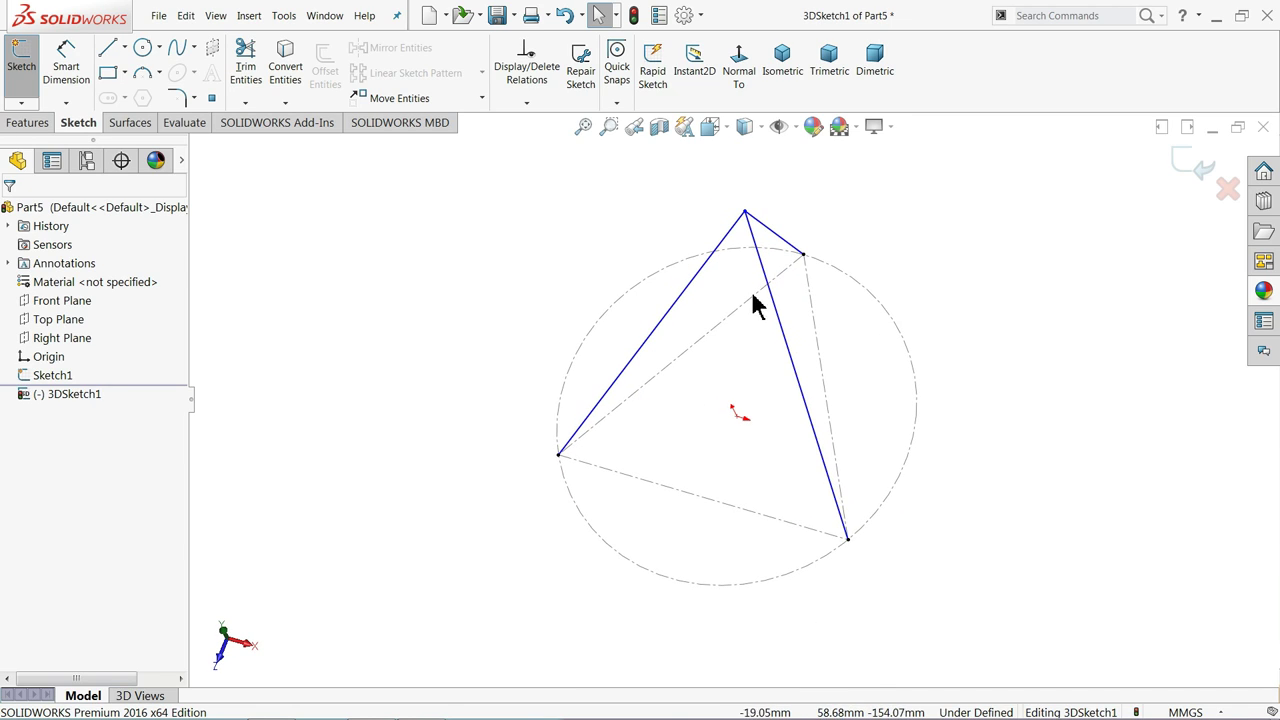
- Make the three pyramid legs equal in length
{"action": "left_click", "coordinate": [775, 318]}
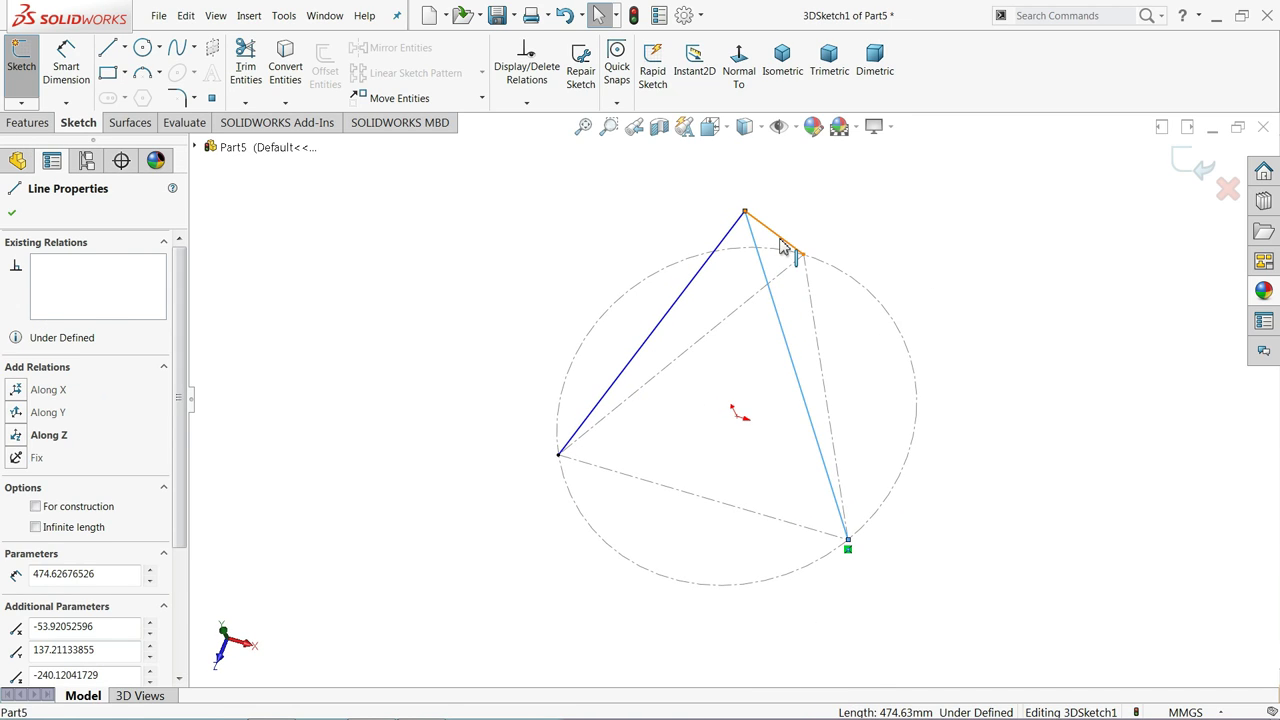
{"action": "left_click", "coordinate": [700, 271], "text": "ctrl"}
{"action": "left_click", "coordinate": [797, 249], "text": "ctrl"}
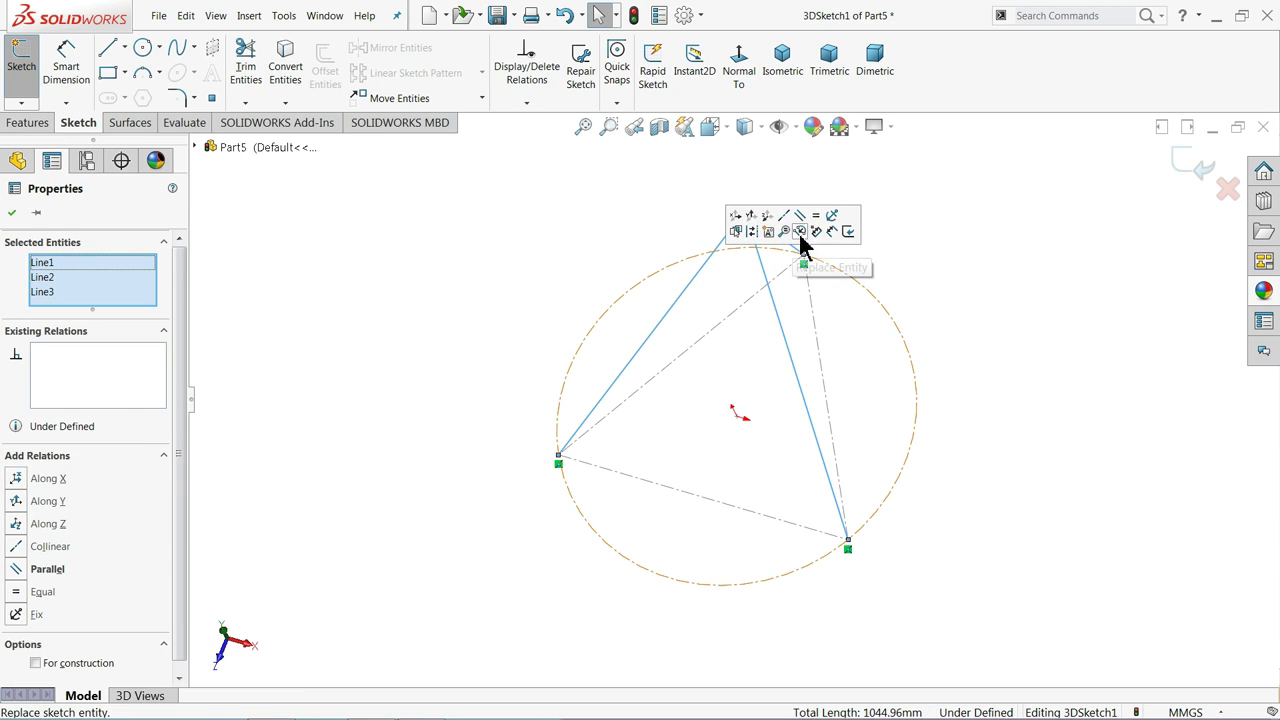
{"action": "left_click", "coordinate": [822, 228]}
{"action": "left_click", "coordinate": [473, 280]}
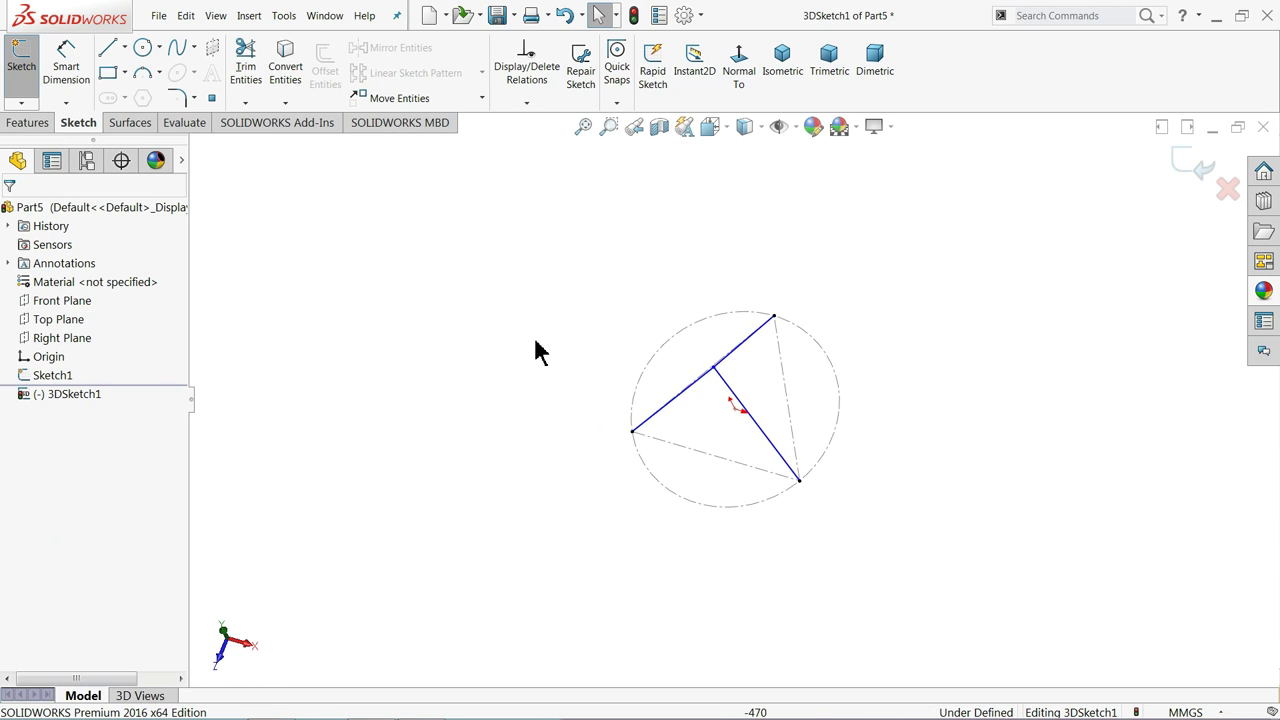
{"action": "mouse_move", "coordinate": [534, 349]}
{"action": "middle_mouse_down"}
{"action": "mouse_move", "coordinate": [700, 266]}
{"action": "mouse_move", "coordinate": [657, 237]}
{"action": "mouse_move", "coordinate": [631, 297]}
{"action": "middle_mouse_up"}
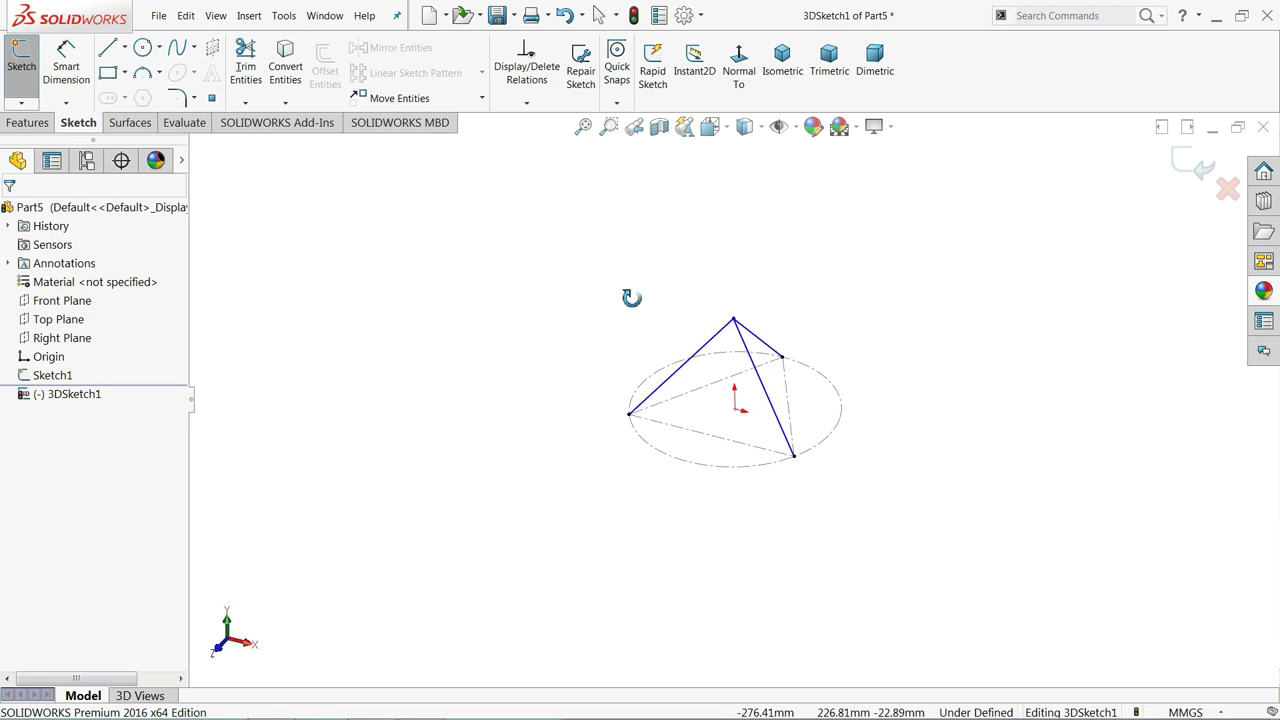
{"action": "scroll", "coordinate": [750, 408], "scroll_direction": "down", "scroll_amount": 5}
{"action": "scroll", "coordinate": [753, 418], "scroll_direction": "down", "scroll_amount": 2}
{"action": "mouse_move", "coordinate": [752, 462]}
{"action": "middle_mouse_down"}
{"action": "mouse_move", "coordinate": [806, 380]}
{"action": "mouse_move", "coordinate": [783, 397]}
{"action": "mouse_move", "coordinate": [771, 437]}
{"action": "mouse_move", "coordinate": [767, 386]}
{"action": "mouse_move", "coordinate": [760, 469]}
{"action": "mouse_move", "coordinate": [767, 375]}
{"action": "middle_mouse_up"}
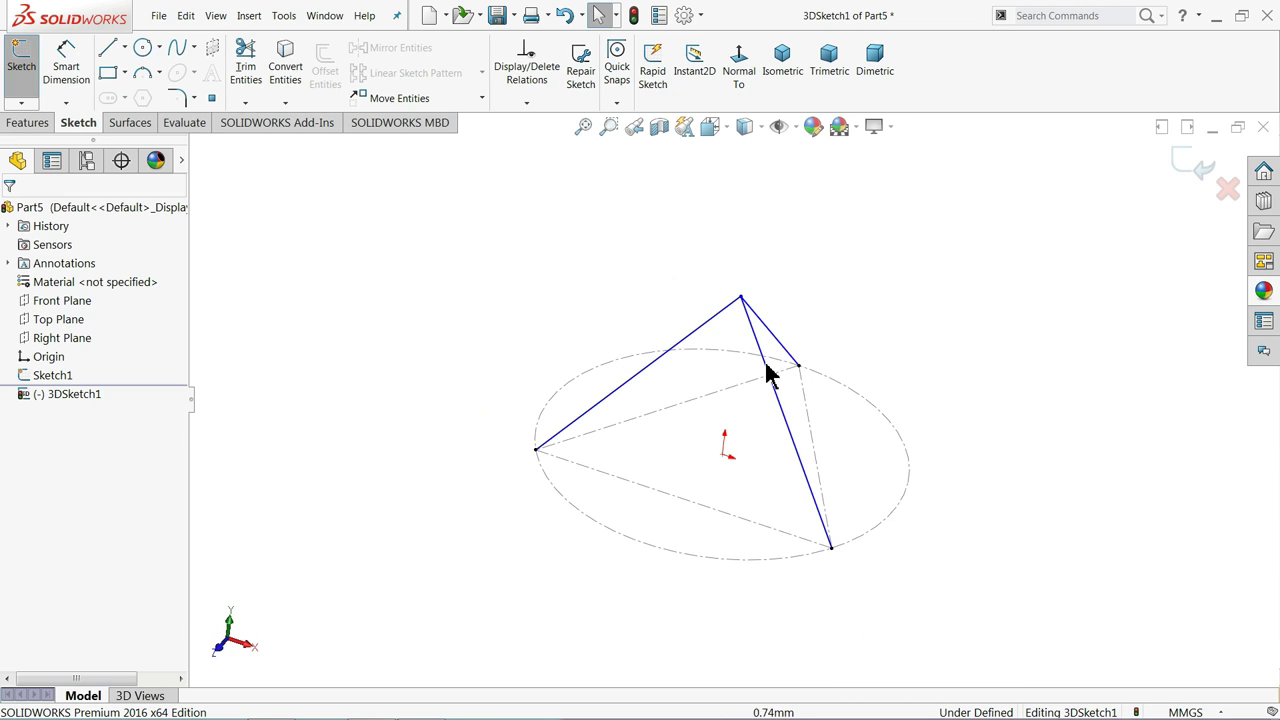
- Draw a fourth line rising straight up from the apex
{"action": "left_click", "coordinate": [108, 48]}
{"action": "left_click", "coordinate": [740, 297]}
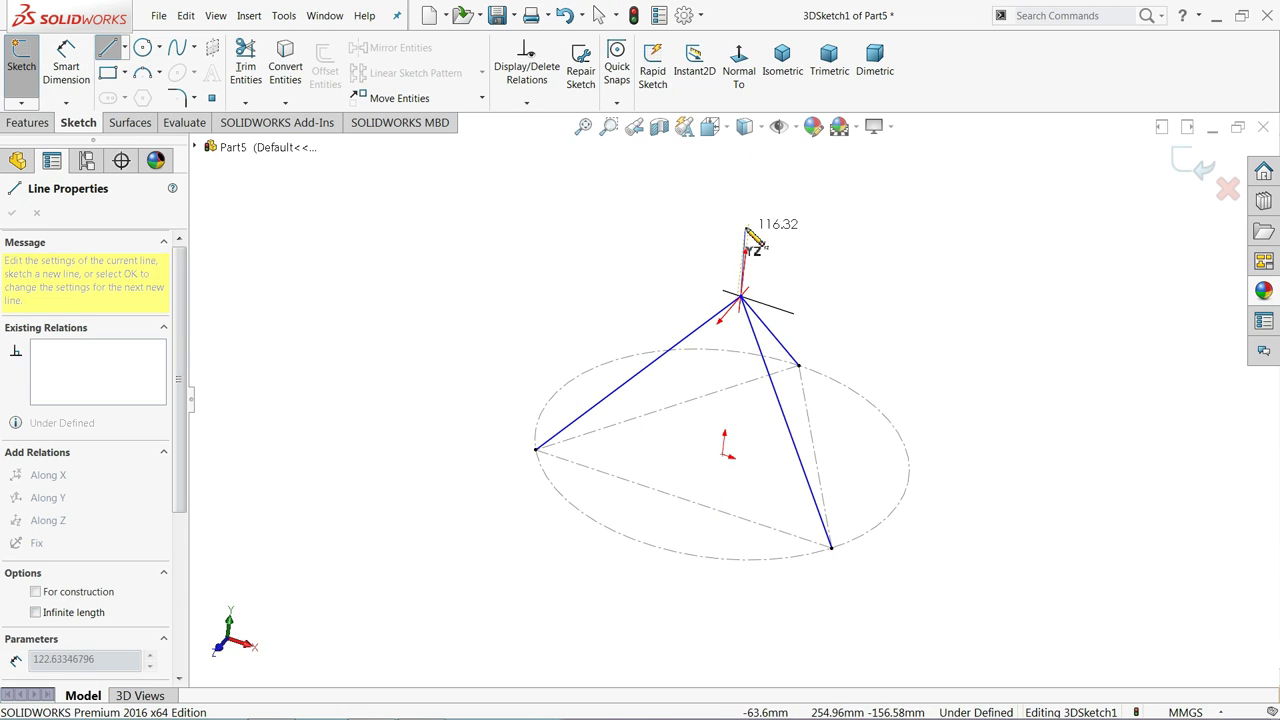
{"action": "left_click", "coordinate": [756, 161]}
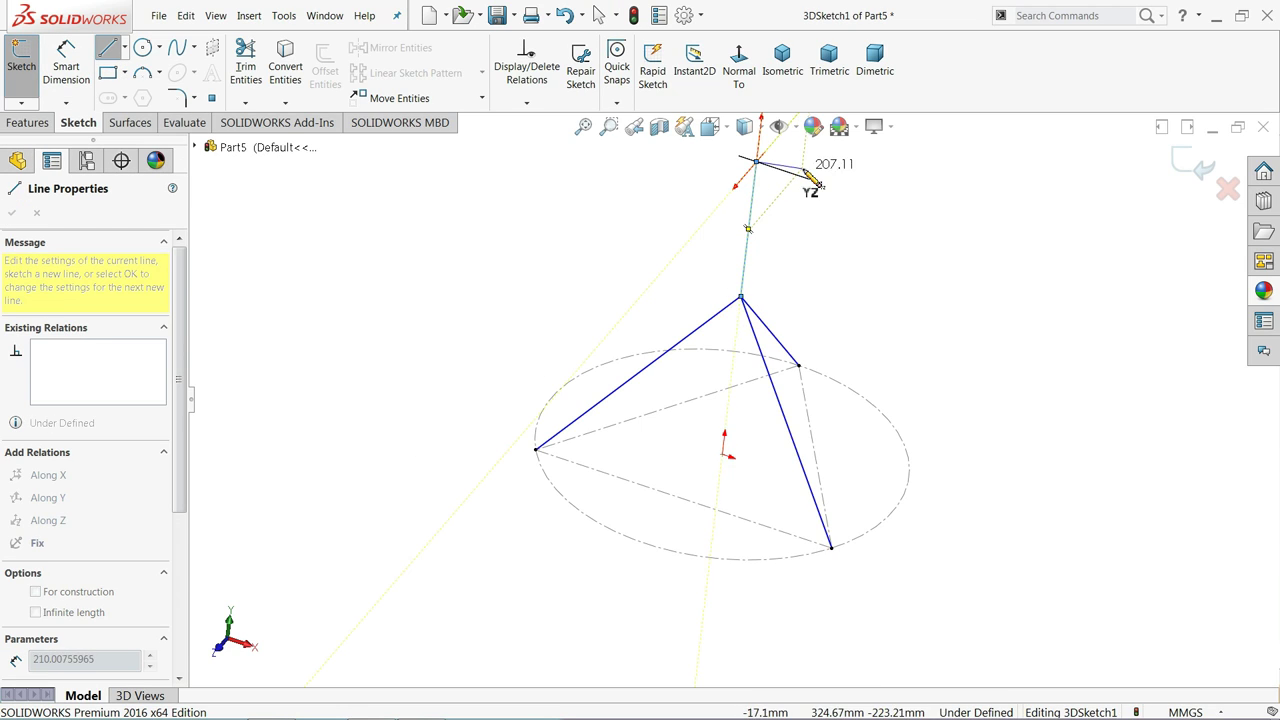
{"action": "right_click", "coordinate": [810, 176]}
{"action": "left_click", "coordinate": [835, 182]}
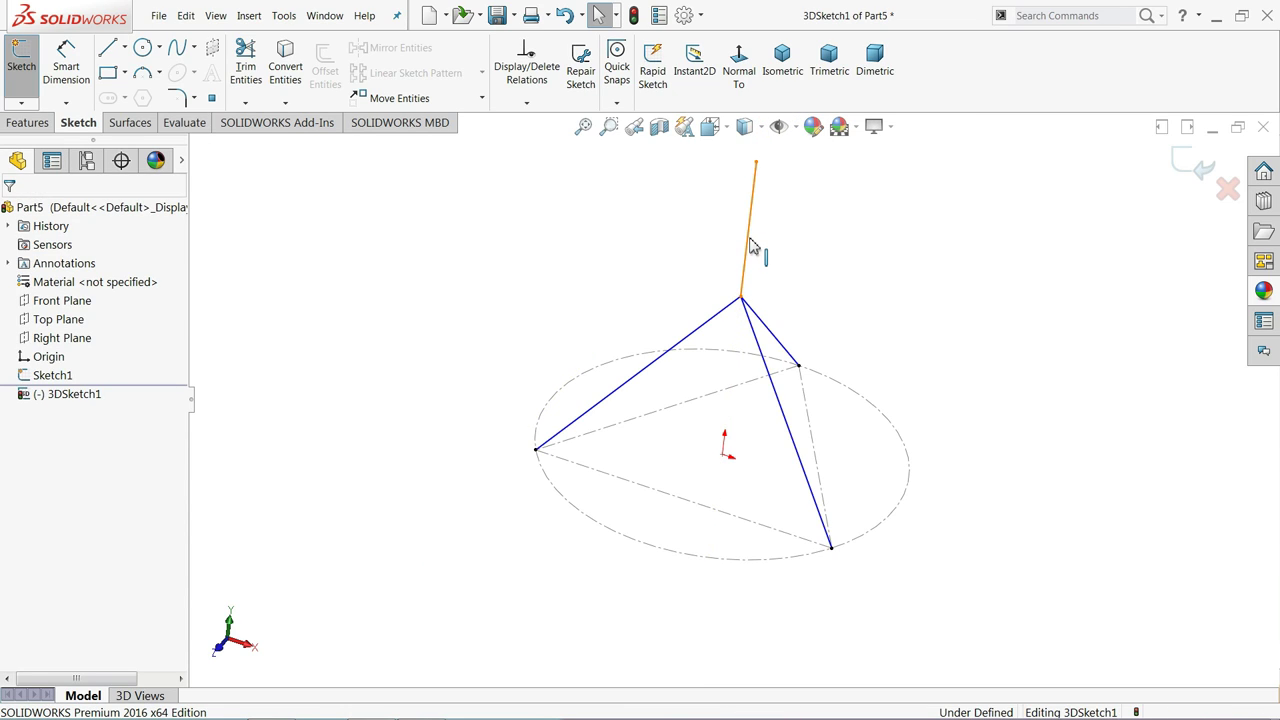
- Make the vertical line equal in length to a pyramid leg
{"action": "left_click", "coordinate": [752, 246]}
{"action": "left_click", "coordinate": [665, 365], "text": "ctrl"}
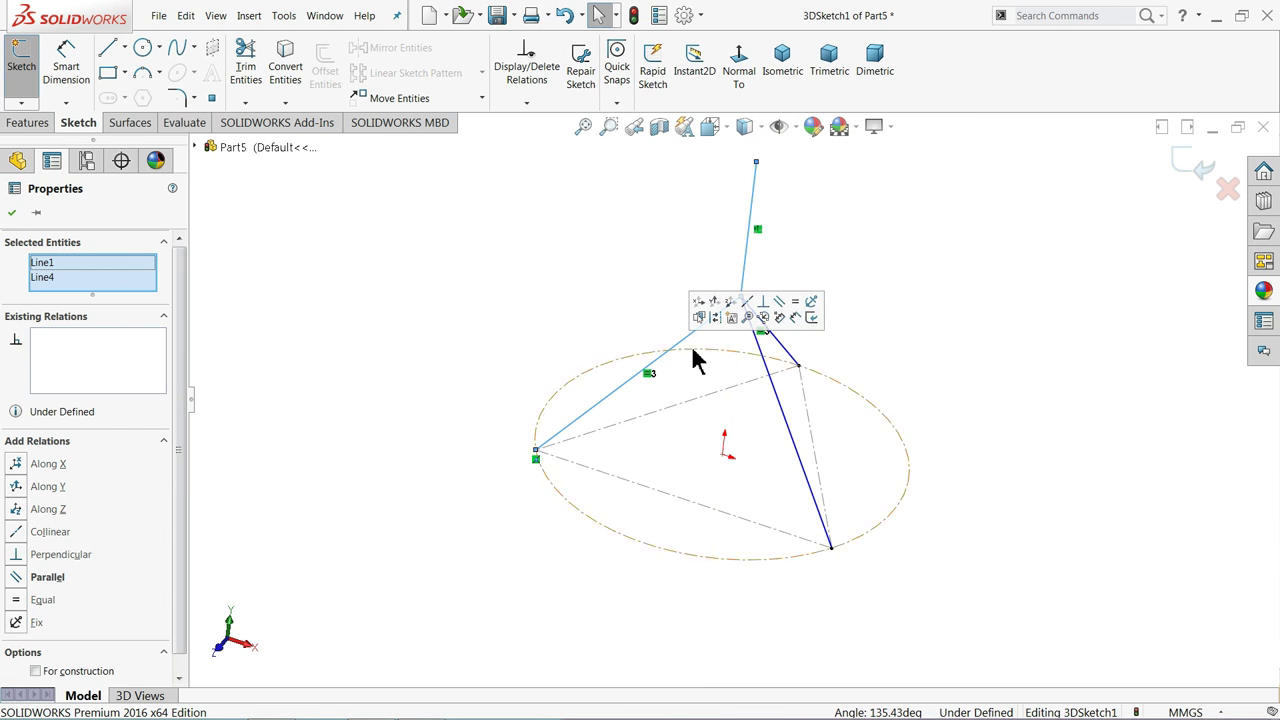
{"action": "left_click", "coordinate": [800, 313]}
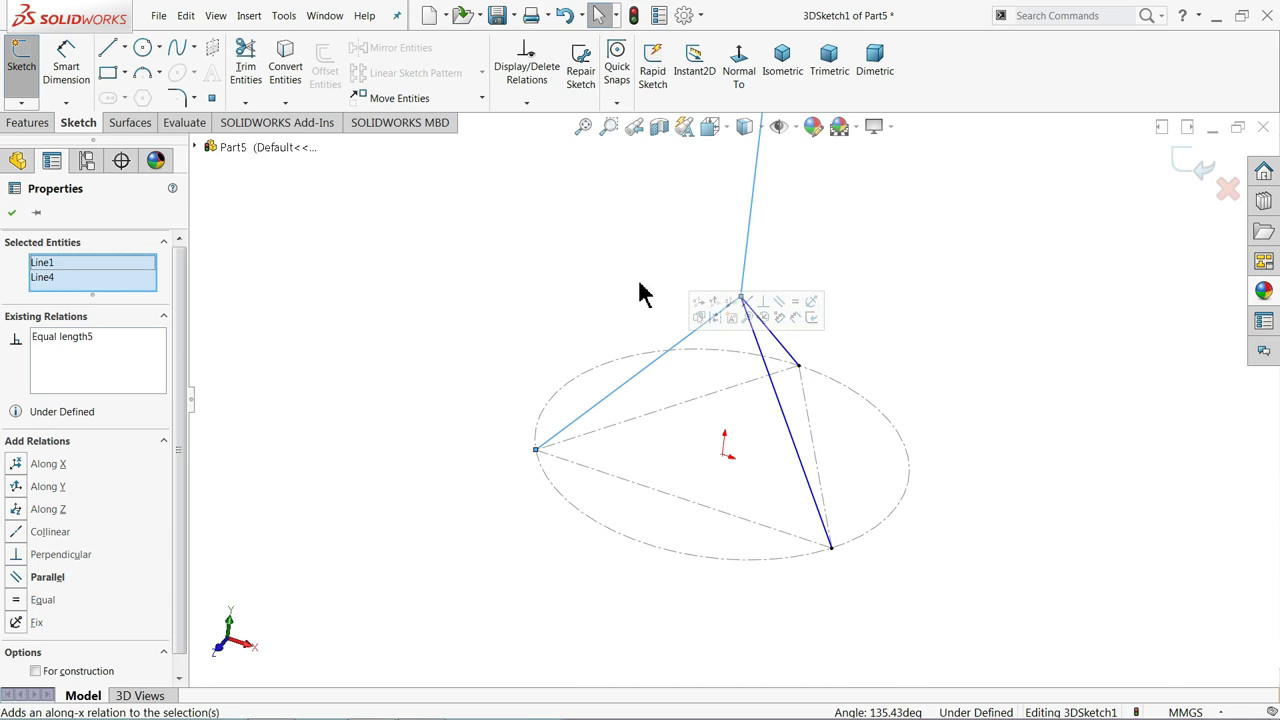
{"action": "left_click", "coordinate": [640, 291]}
{"action": "mouse_move", "coordinate": [640, 291]}
{"action": "middle_mouse_down"}
{"action": "mouse_move", "coordinate": [549, 325]}
{"action": "mouse_move", "coordinate": [485, 285]}
{"action": "mouse_move", "coordinate": [506, 337]}
{"action": "mouse_move", "coordinate": [526, 306]}
{"action": "mouse_move", "coordinate": [531, 333]}
{"action": "middle_mouse_up"}
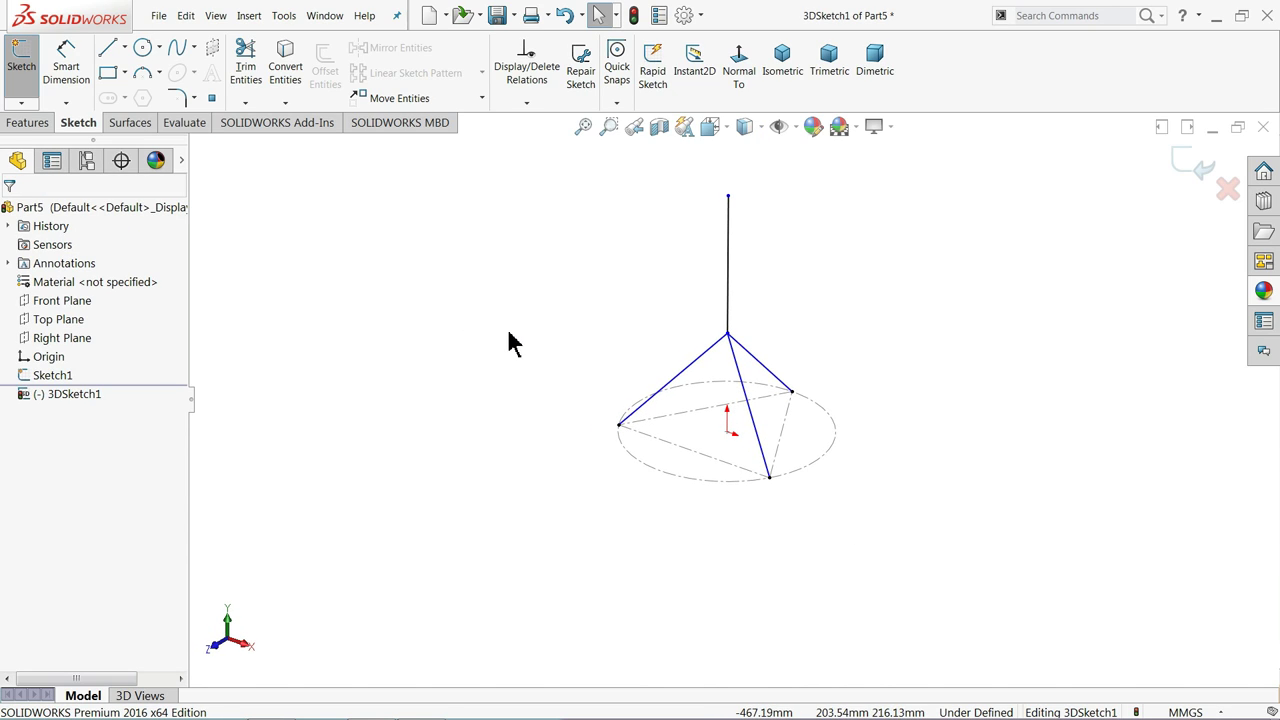
{"action": "scroll", "coordinate": [741, 306], "scroll_direction": "down", "scroll_amount": 2}
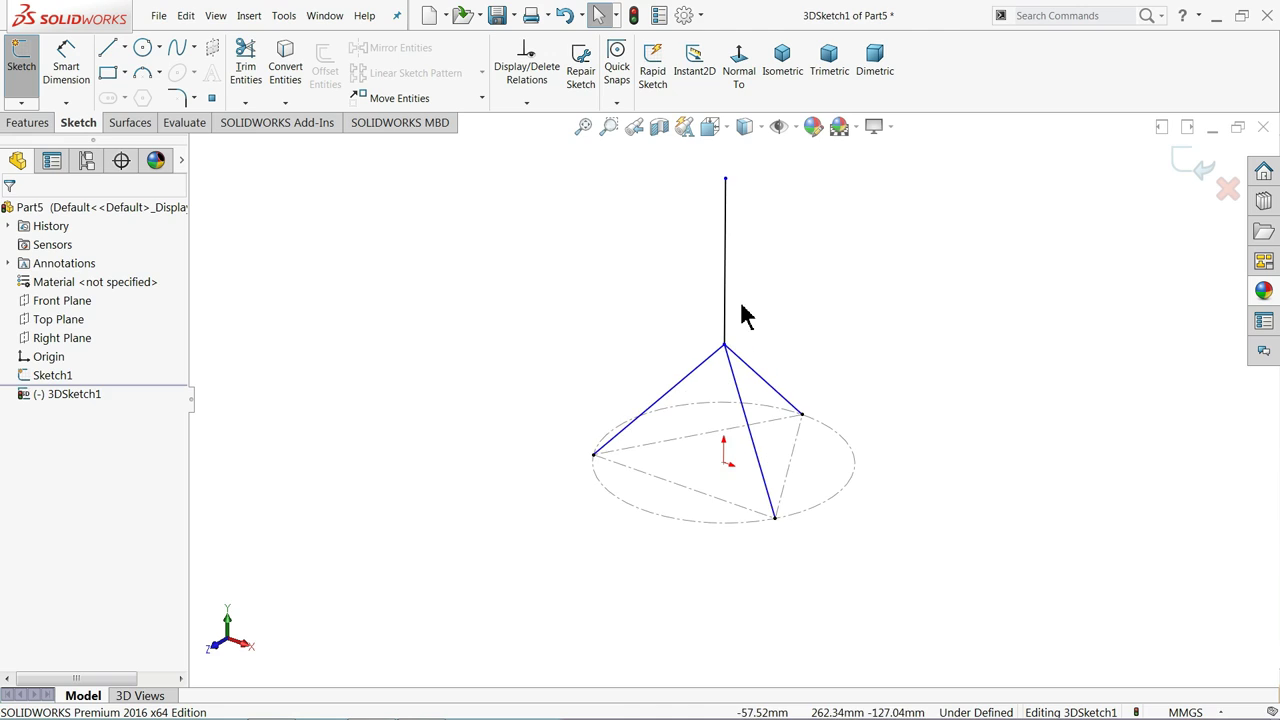
- Draw a centerline from the top of the vertical line to the left base corner
{"action": "left_click", "coordinate": [125, 48]}
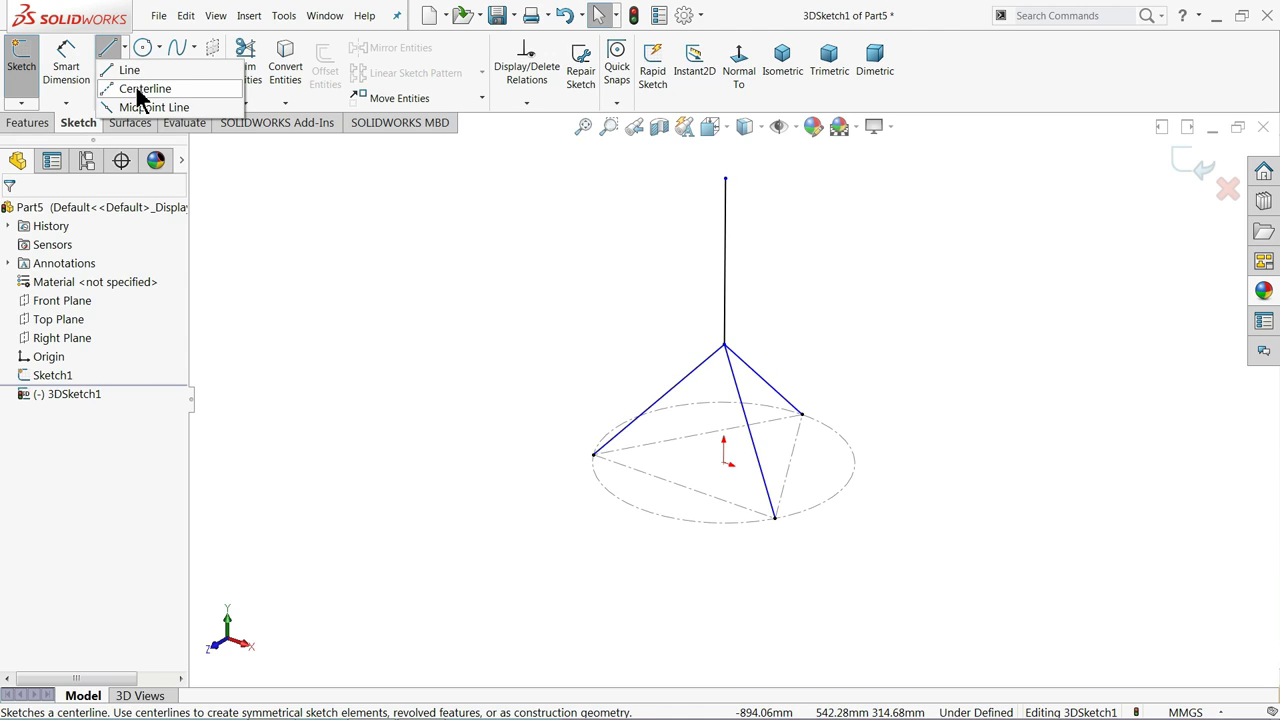
{"action": "left_click", "coordinate": [140, 87]}
{"action": "left_click", "coordinate": [725, 181]}
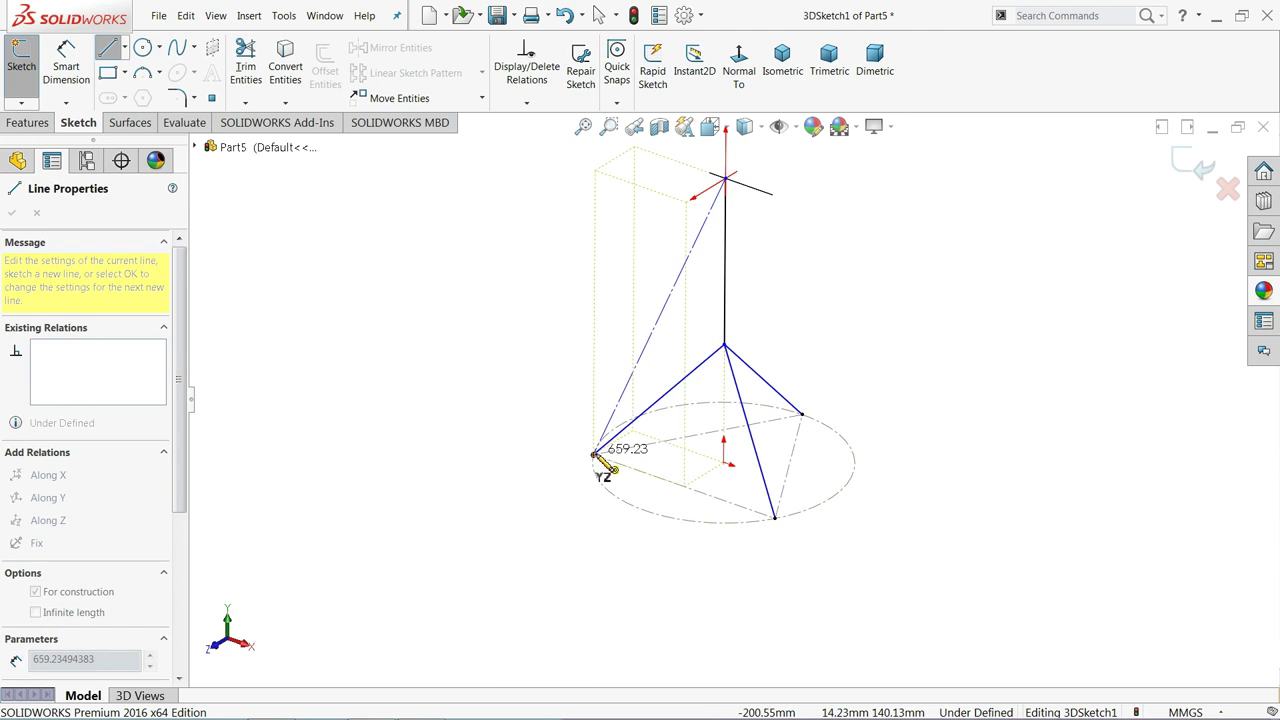
{"action": "left_click", "coordinate": [593, 455]}
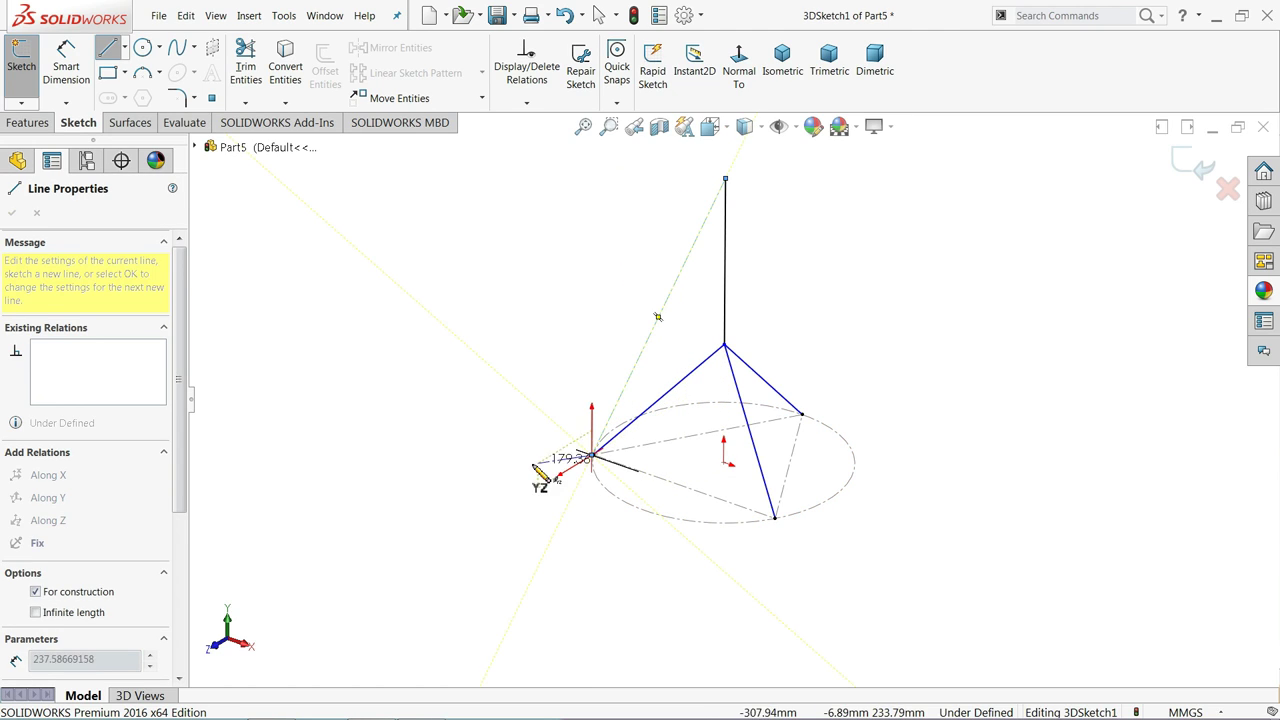
{"action": "left_click", "coordinate": [120, 56]}
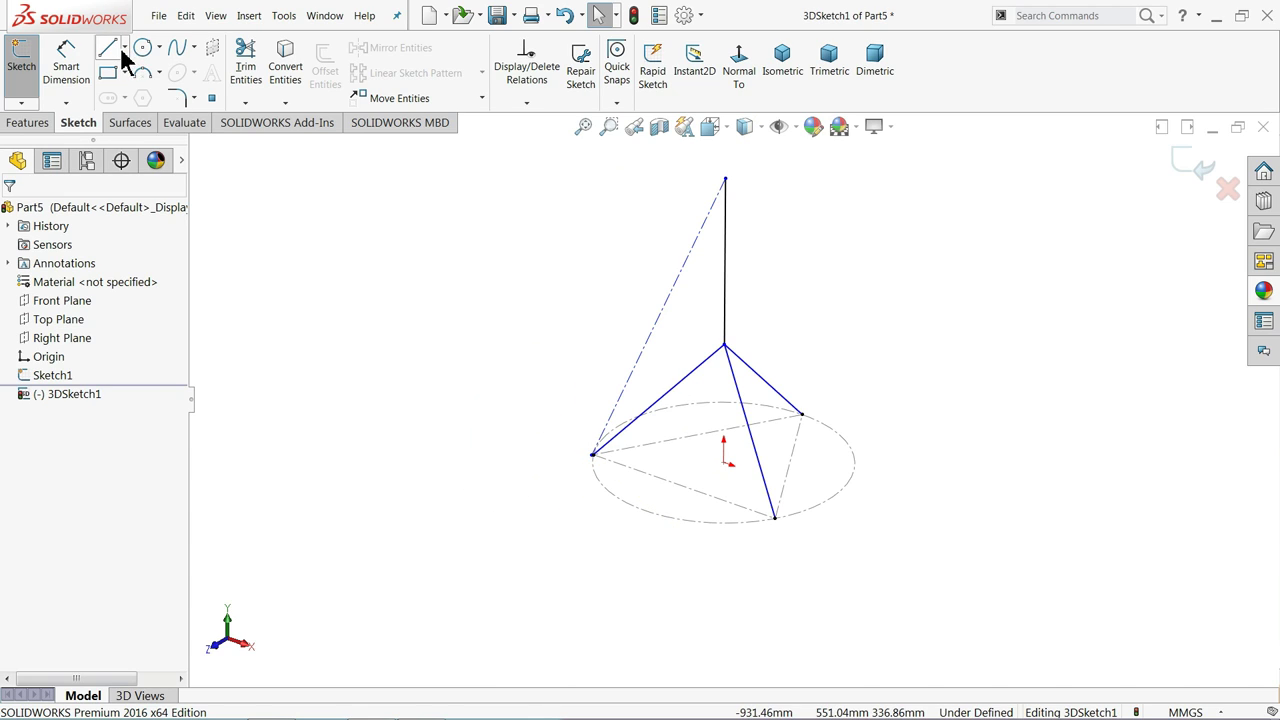
- Draw lines from the top point to the right and bottom base corners and make them construction geometry
{"action": "left_click", "coordinate": [117, 52]}
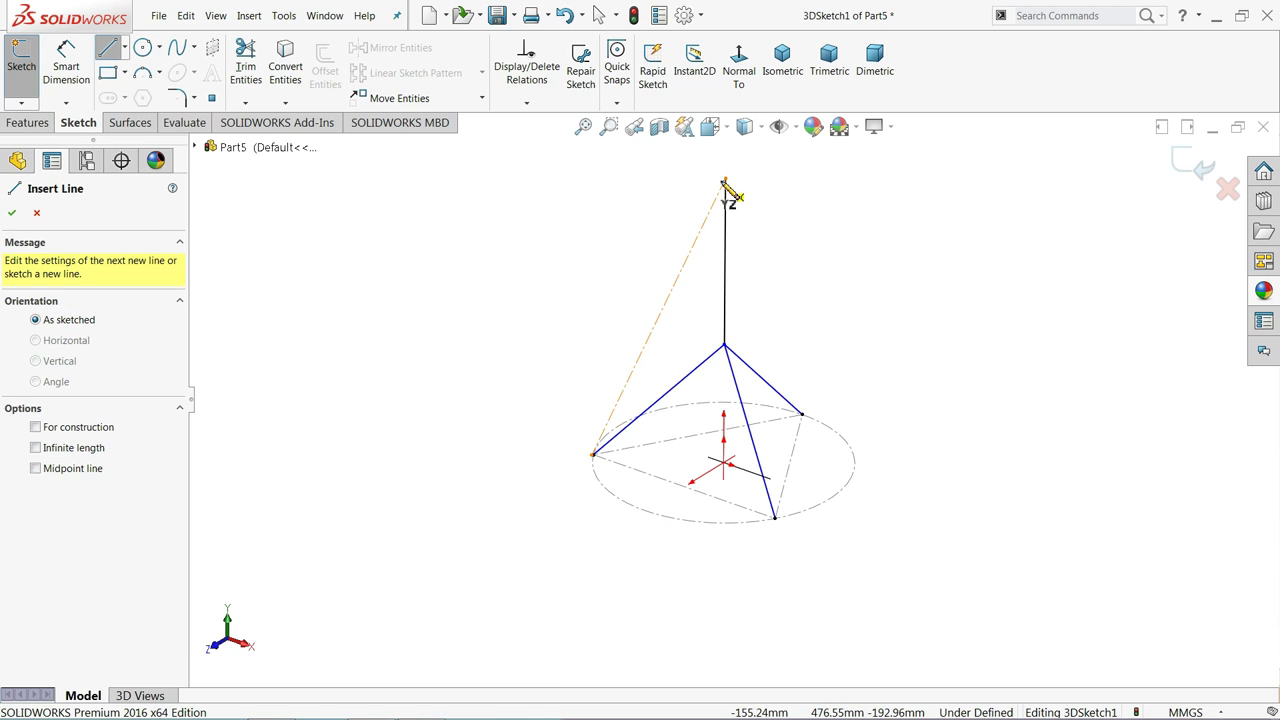
{"action": "left_click", "coordinate": [726, 180]}
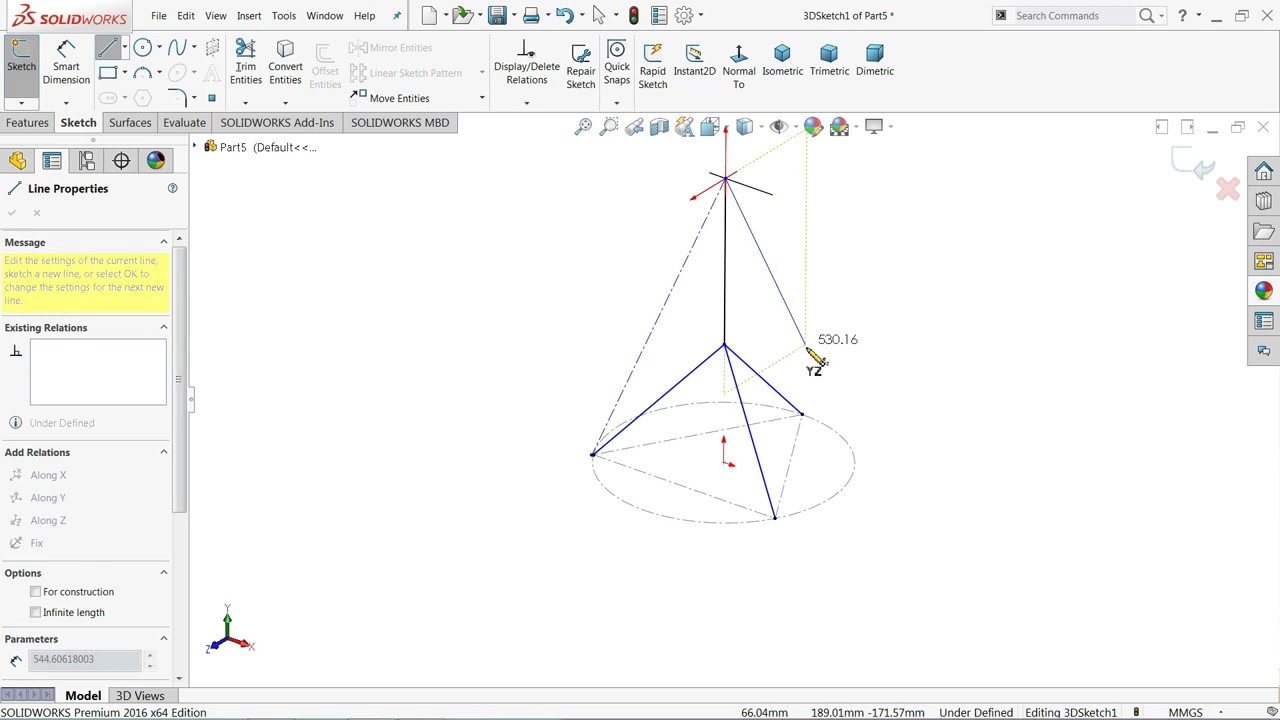
{"action": "left_click", "coordinate": [801, 413]}
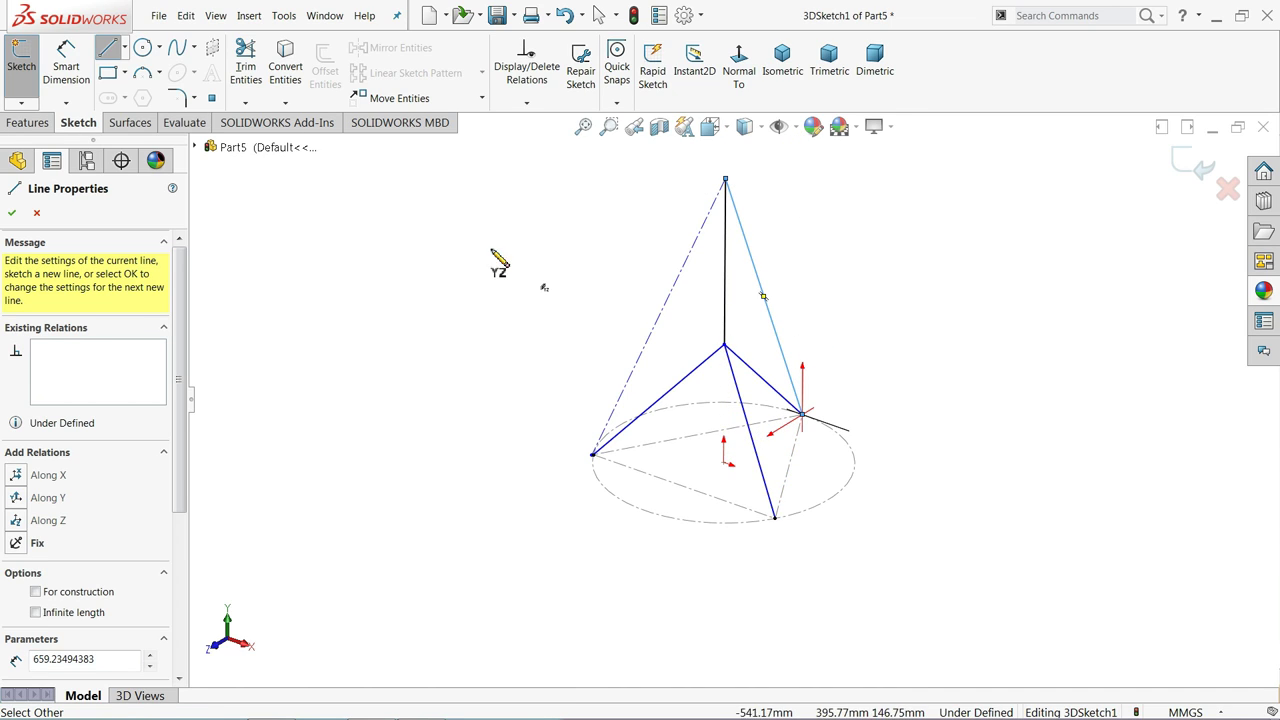
{"action": "left_click", "coordinate": [776, 520]}
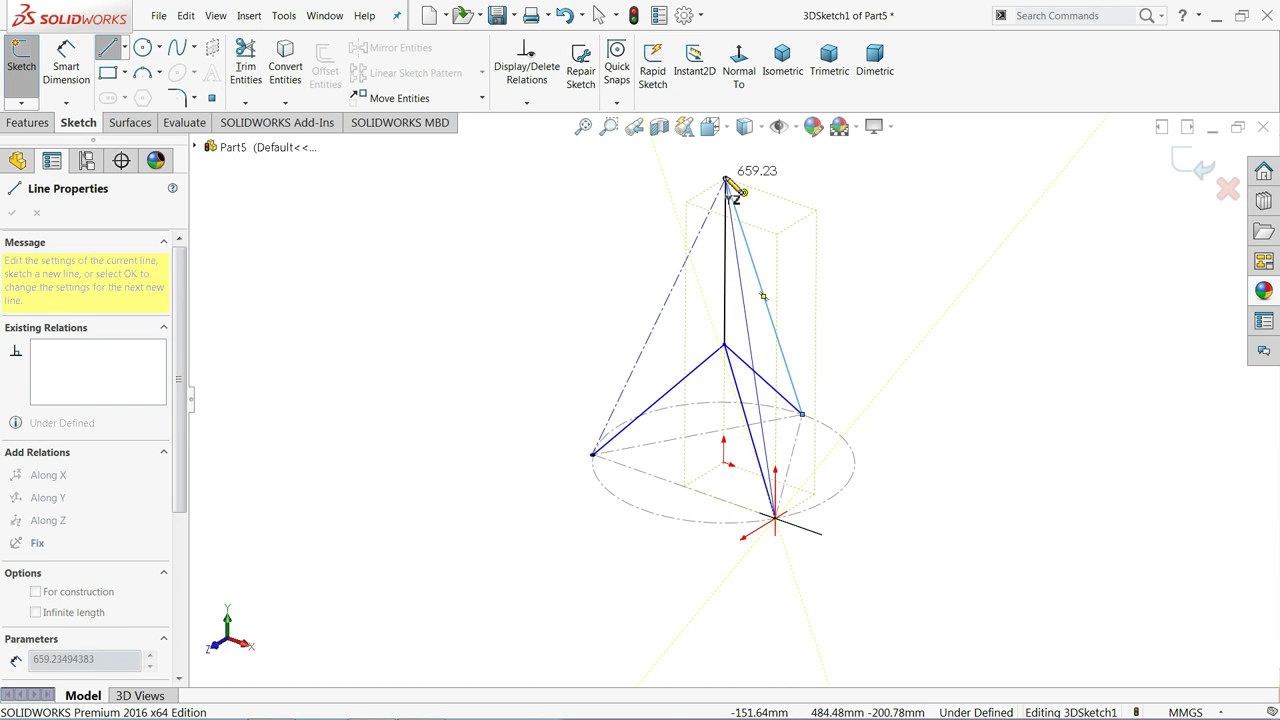
{"action": "left_click", "coordinate": [726, 181]}
{"action": "right_click", "coordinate": [528, 200]}
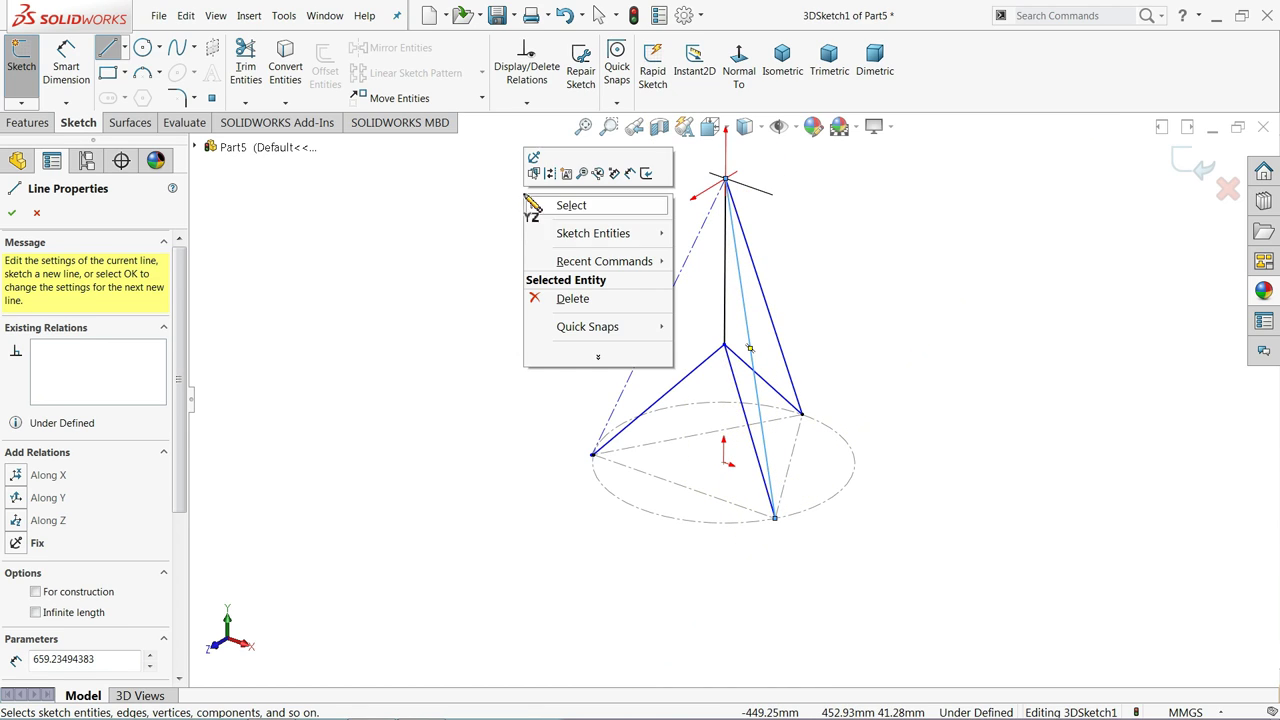
{"action": "left_click", "coordinate": [577, 218]}
{"action": "mouse_move", "coordinate": [806, 423]}
{"action": "middle_mouse_down"}
{"action": "mouse_move", "coordinate": [800, 392]}
{"action": "mouse_move", "coordinate": [763, 397]}
{"action": "mouse_move", "coordinate": [780, 322]}
{"action": "middle_mouse_up"}
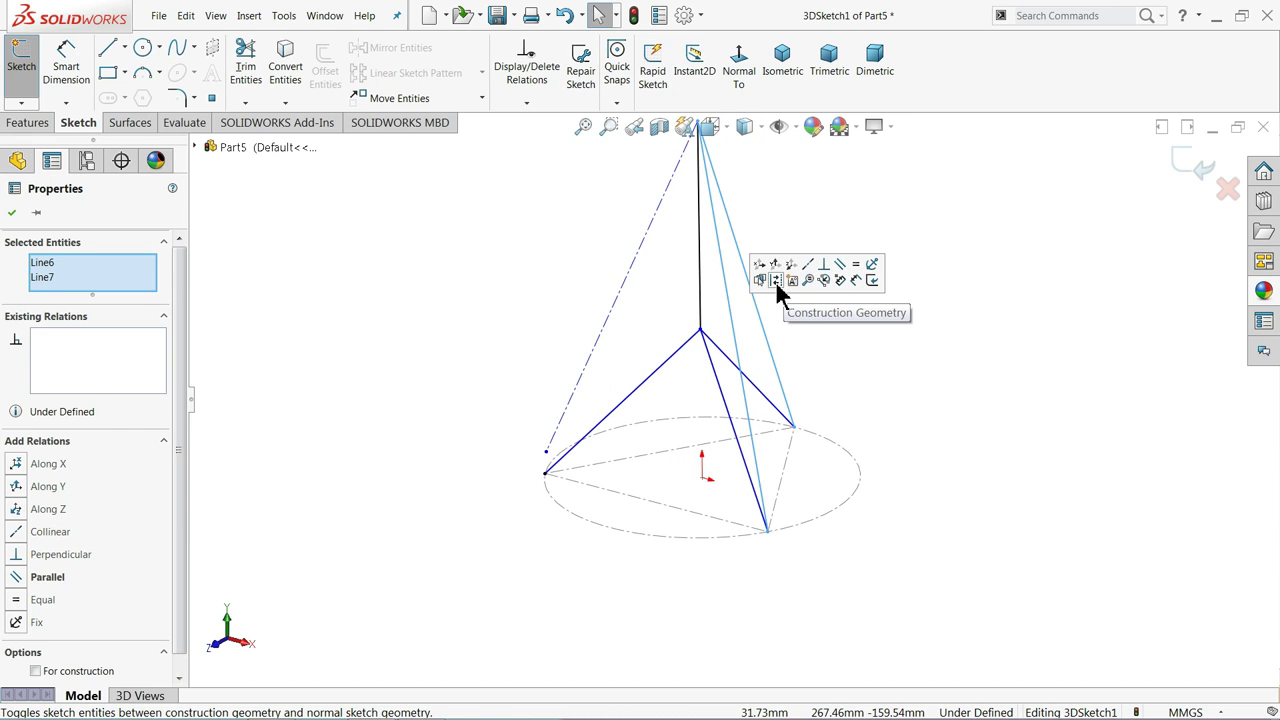
{"action": "left_click", "coordinate": [775, 280]}
{"action": "mouse_move", "coordinate": [837, 346]}
{"action": "middle_mouse_down"}
{"action": "mouse_move", "coordinate": [888, 346]}
{"action": "mouse_move", "coordinate": [860, 358]}
{"action": "mouse_move", "coordinate": [860, 374]}
{"action": "mouse_move", "coordinate": [837, 340]}
{"action": "mouse_move", "coordinate": [865, 347]}
{"action": "middle_mouse_up"}
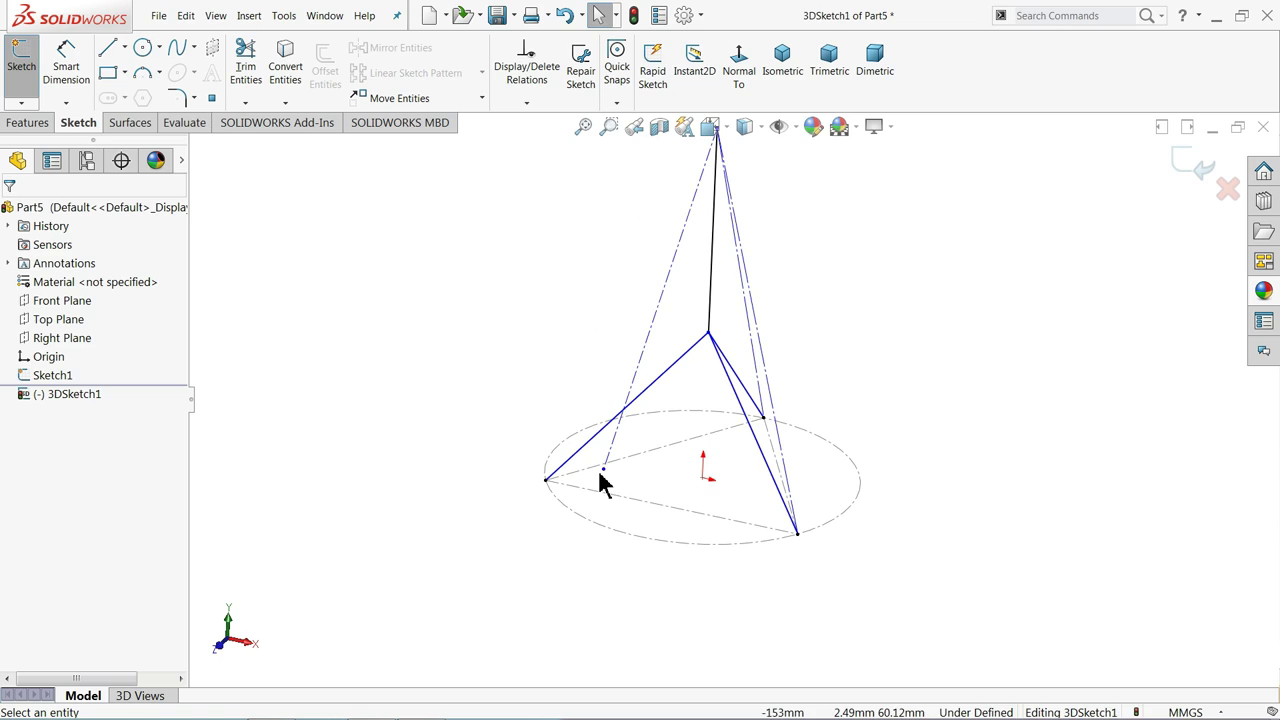
- Merge the loose leg endpoint with the nearby base point on the ellipse
{"action": "left_click", "coordinate": [547, 481]}
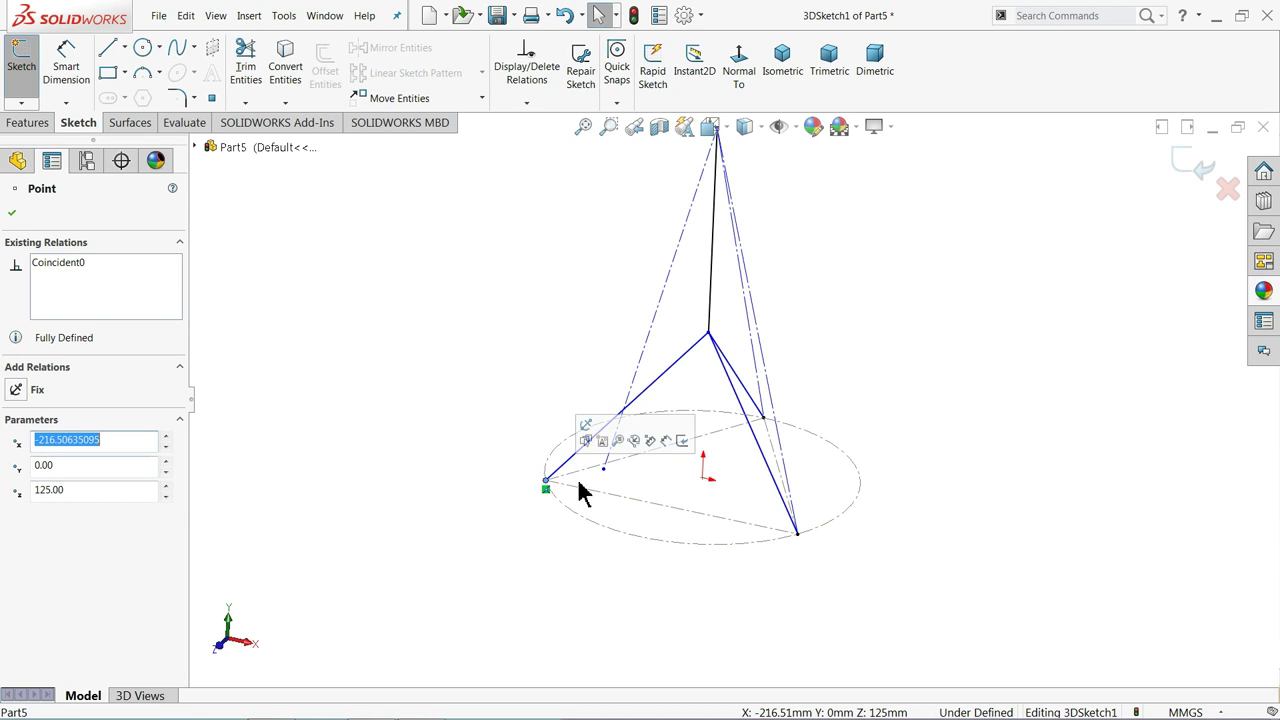
{"action": "left_click", "coordinate": [604, 469], "text": "ctrl"}
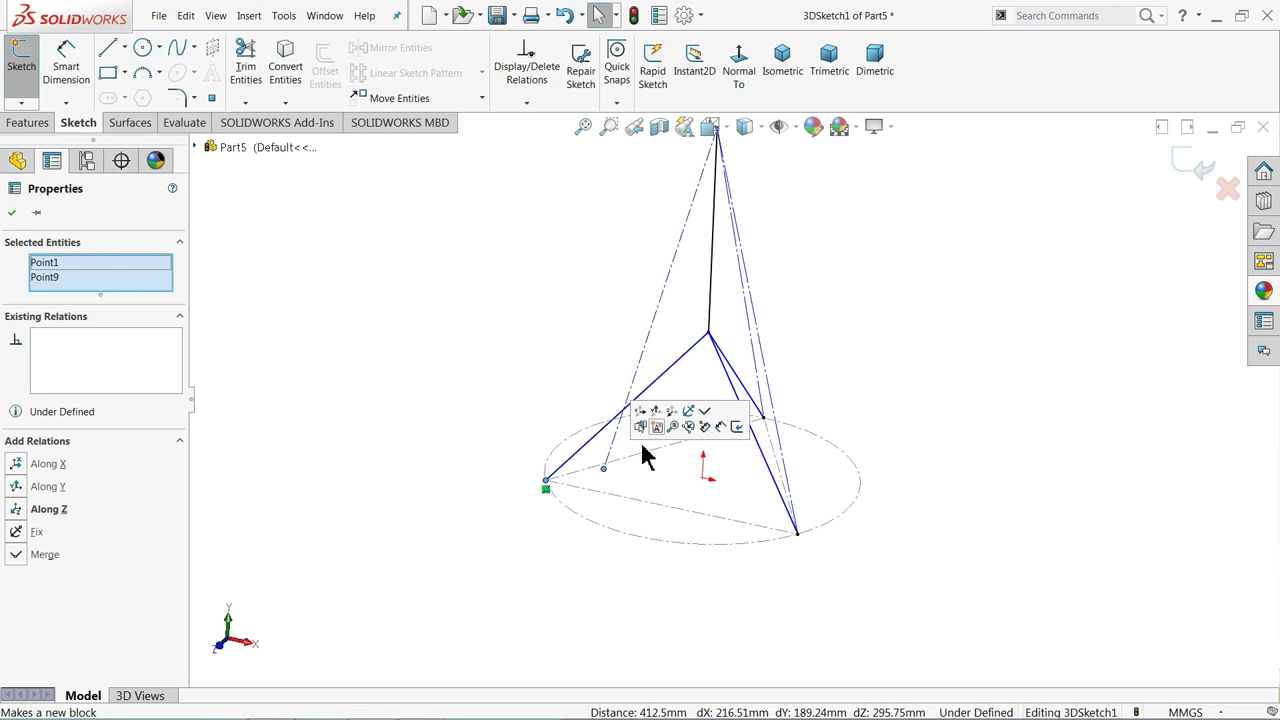
{"action": "left_click", "coordinate": [708, 425]}
{"action": "left_click", "coordinate": [466, 386]}
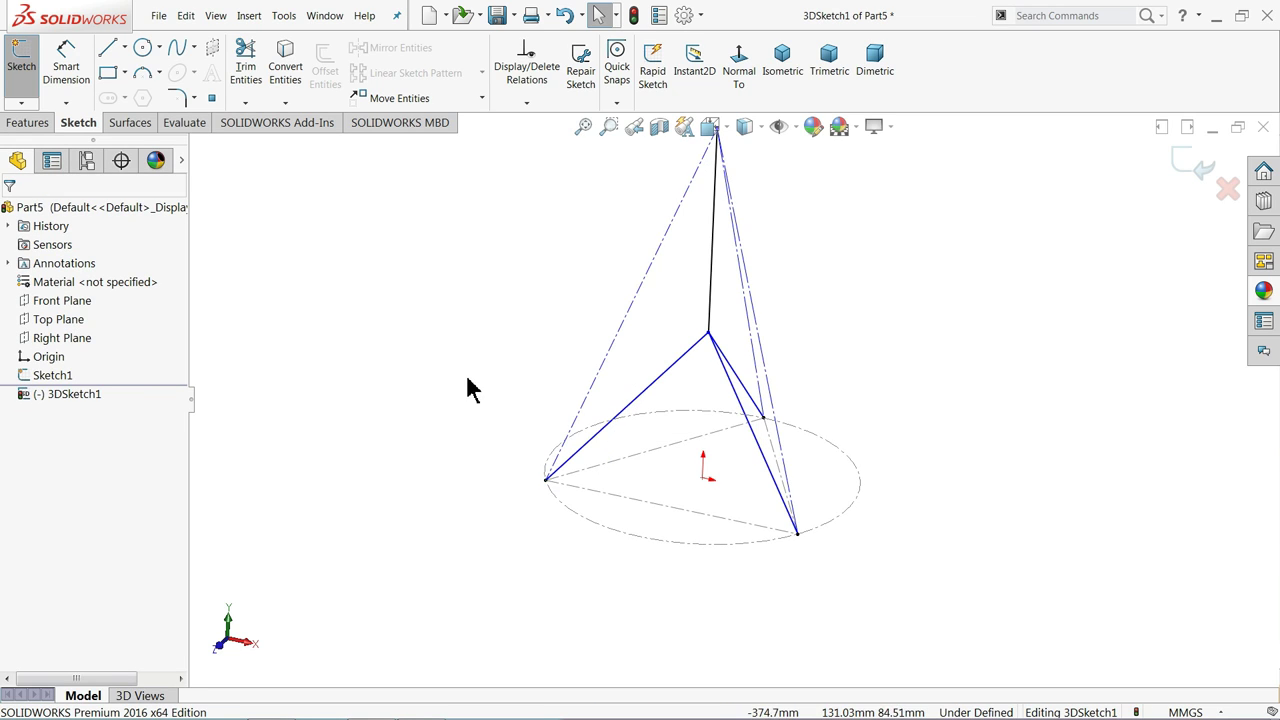
{"action": "mouse_move", "coordinate": [466, 386]}
{"action": "middle_mouse_down"}
{"action": "mouse_move", "coordinate": [517, 431]}
{"action": "mouse_move", "coordinate": [529, 476]}
{"action": "mouse_move", "coordinate": [474, 409]}
{"action": "mouse_move", "coordinate": [463, 429]}
{"action": "mouse_move", "coordinate": [454, 417]}
{"action": "mouse_move", "coordinate": [515, 391]}
{"action": "mouse_move", "coordinate": [417, 371]}
{"action": "mouse_move", "coordinate": [409, 403]}
{"action": "mouse_move", "coordinate": [343, 406]}
{"action": "mouse_move", "coordinate": [477, 414]}
{"action": "mouse_move", "coordinate": [451, 437]}
{"action": "mouse_move", "coordinate": [471, 437]}
{"action": "mouse_move", "coordinate": [457, 465]}
{"action": "middle_mouse_up"}
{"action": "scroll", "coordinate": [698, 393], "scroll_direction": "down", "scroll_amount": 2}
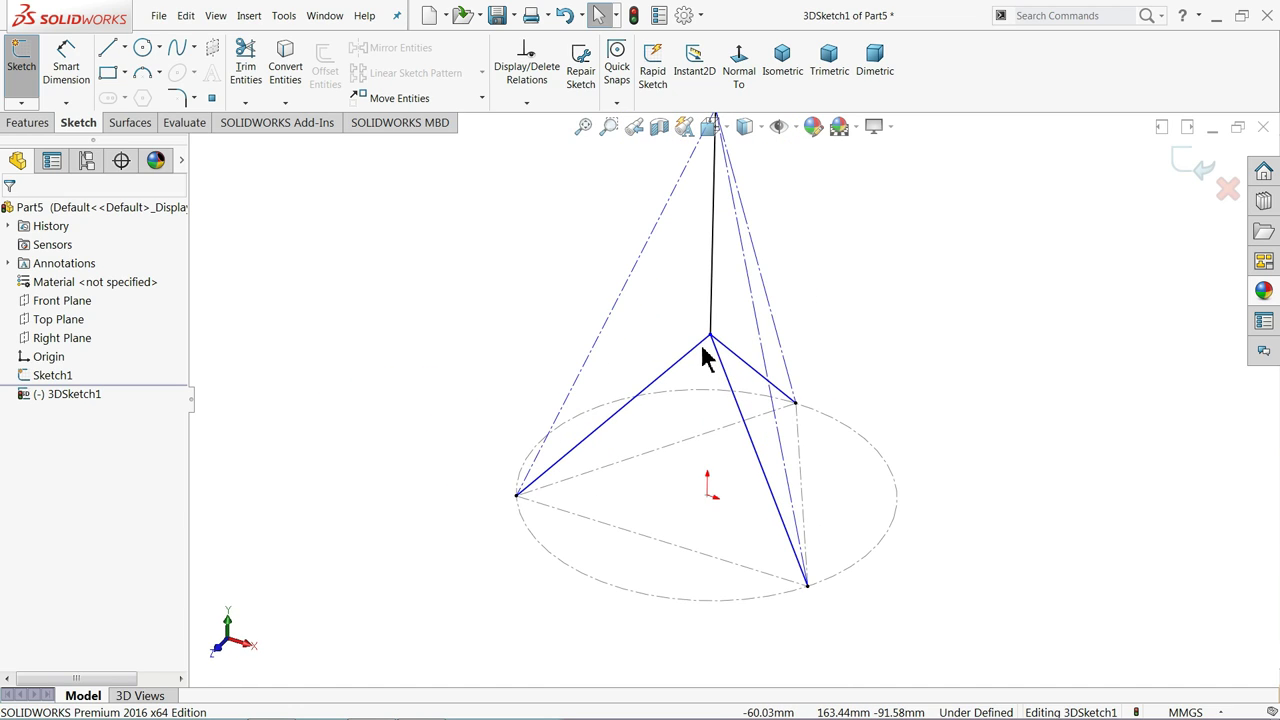
{"action": "scroll", "coordinate": [705, 365], "scroll_direction": "up", "scroll_amount": 2}
{"action": "scroll", "coordinate": [710, 390], "scroll_direction": "up", "scroll_amount": 1}
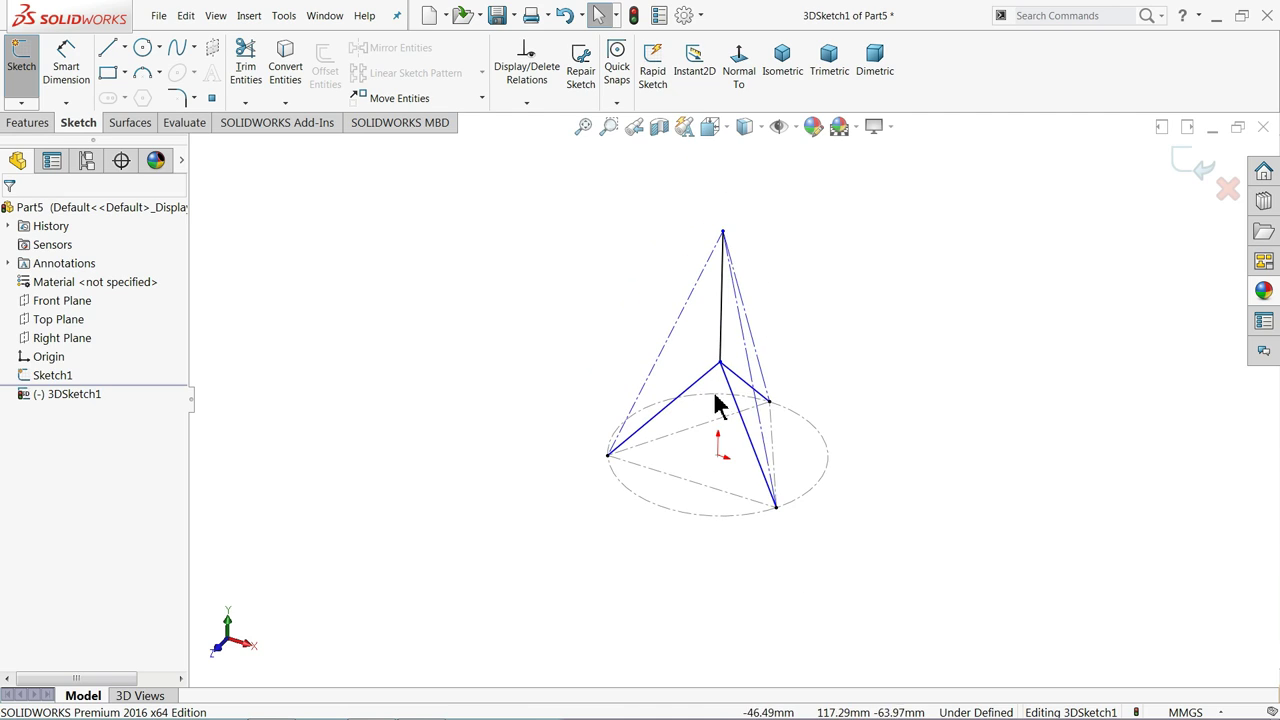
{"action": "mouse_move", "coordinate": [714, 400]}
{"action": "middle_mouse_down"}
{"action": "mouse_move", "coordinate": [726, 347]}
{"action": "mouse_move", "coordinate": [720, 378]}
{"action": "mouse_move", "coordinate": [743, 386]}
{"action": "middle_mouse_up"}
{"action": "scroll", "coordinate": [710, 375], "scroll_direction": "down", "scroll_amount": 2}
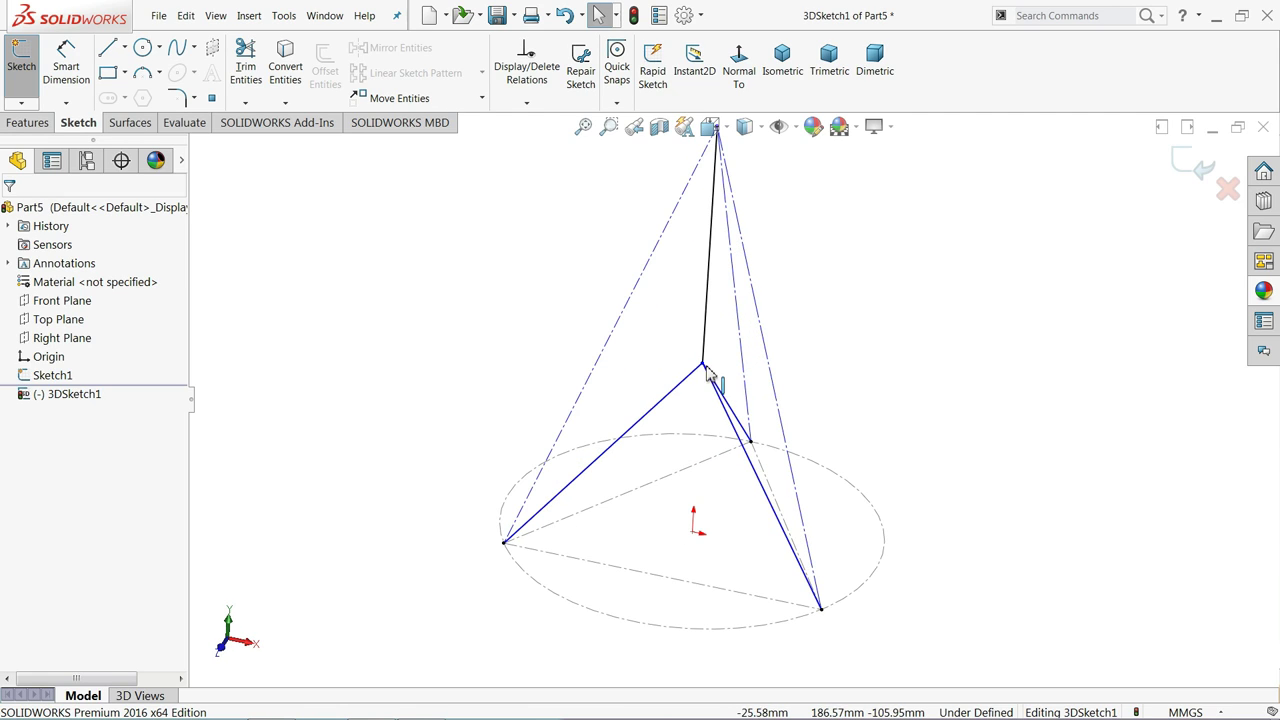
- Set a top-to-corner construction line equal to the Sketch1 triangle side, fully defining the sketch
{"action": "left_click", "coordinate": [704, 591]}
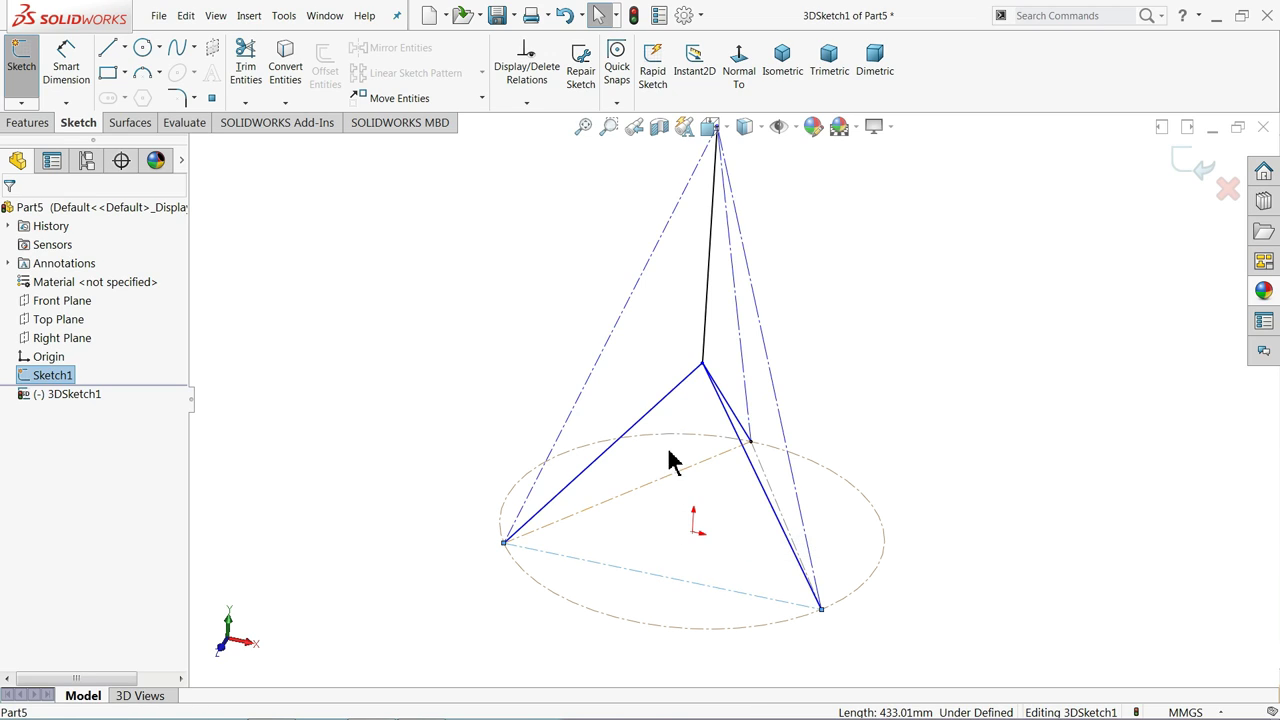
{"action": "left_click", "coordinate": [607, 344], "text": "ctrl"}
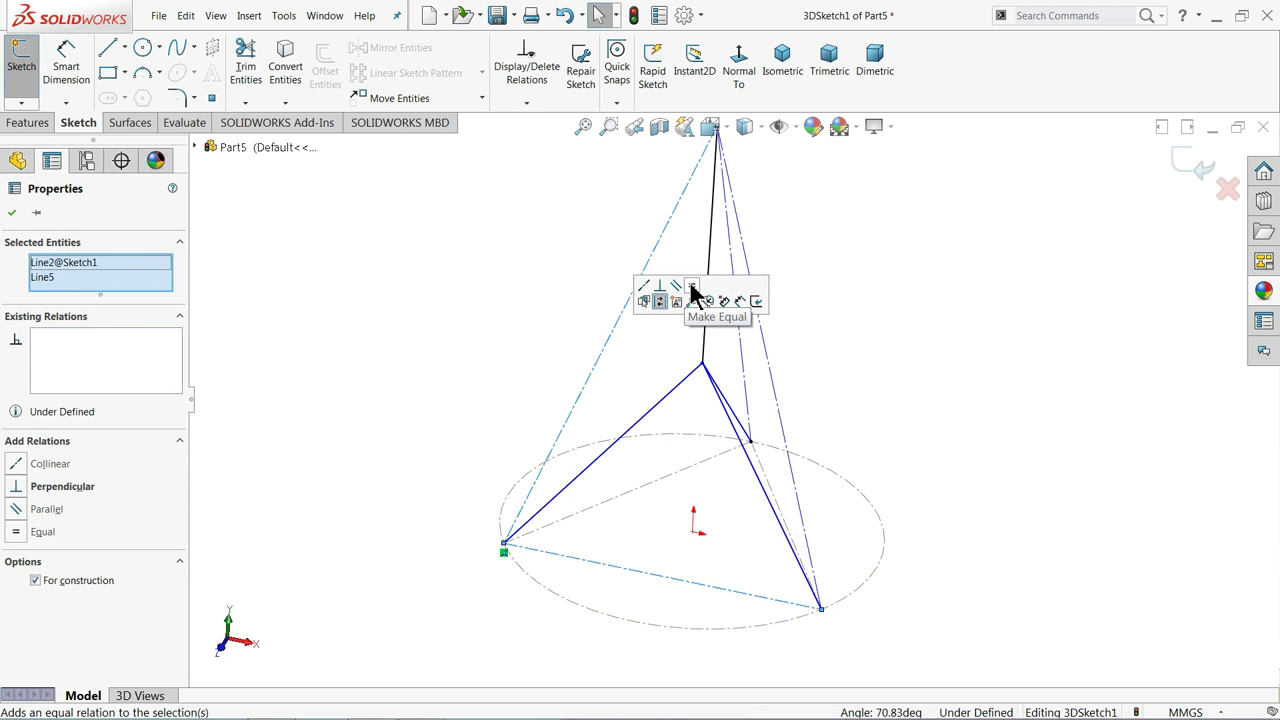
{"action": "left_click", "coordinate": [691, 288]}
{"action": "left_click", "coordinate": [560, 375]}
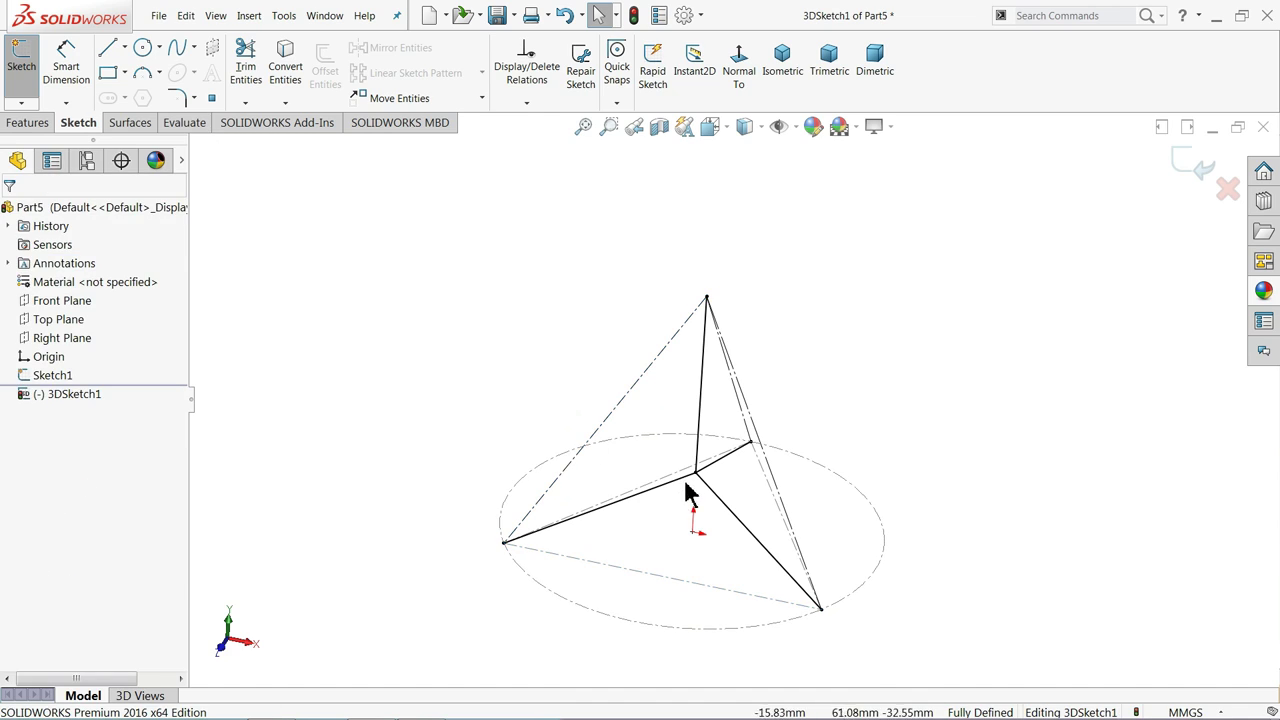
{"action": "mouse_move", "coordinate": [742, 524]}
{"action": "middle_mouse_down"}
{"action": "mouse_move", "coordinate": [686, 477]}
{"action": "mouse_move", "coordinate": [717, 460]}
{"action": "mouse_move", "coordinate": [714, 494]}
{"action": "mouse_move", "coordinate": [686, 458]}
{"action": "mouse_move", "coordinate": [696, 492]}
{"action": "middle_mouse_up"}
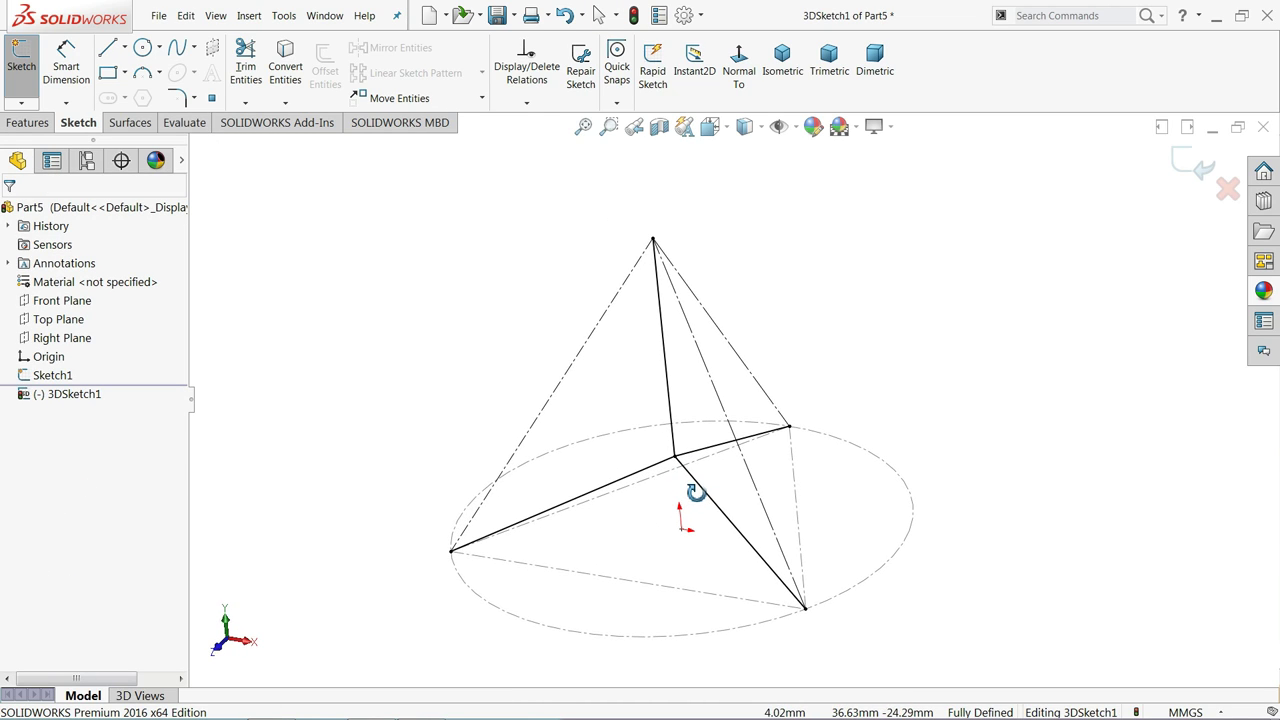
{"action": "scroll", "coordinate": [733, 459], "scroll_direction": "down", "scroll_amount": 1}
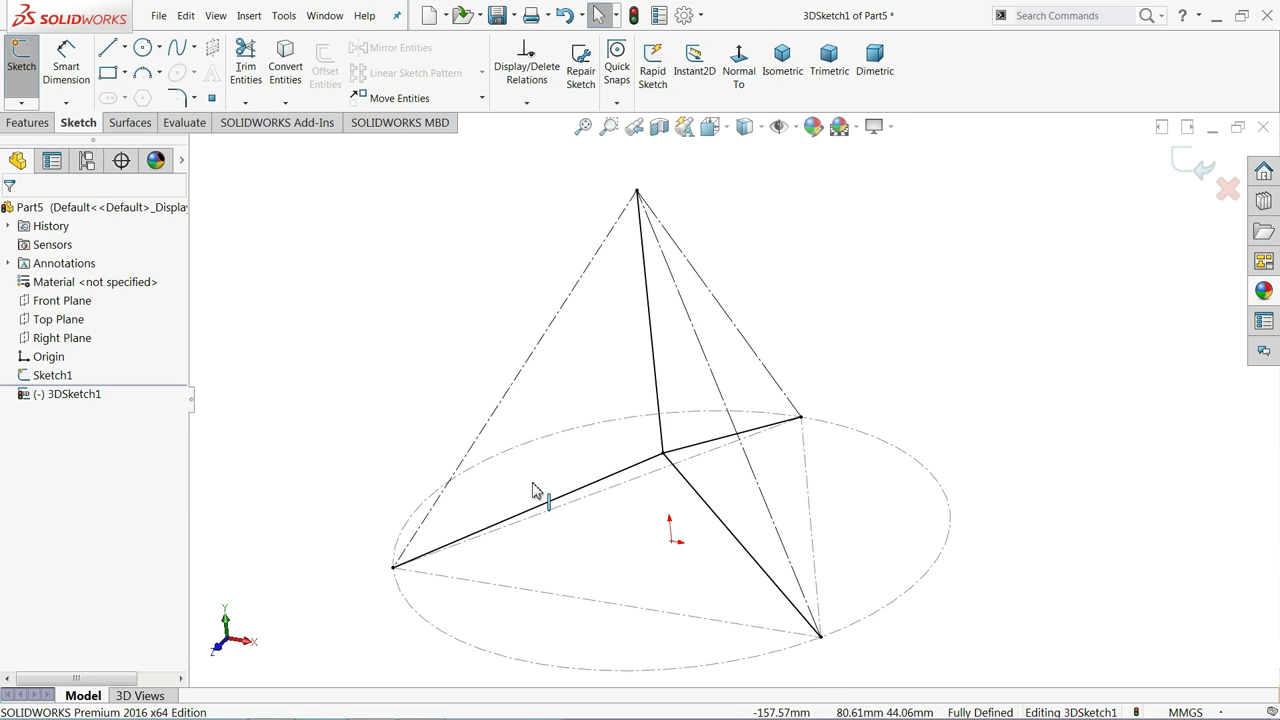
- Add driven 109.47° angle dimensions between a pair of base legs and the left and vertical legs
{"action": "left_click", "coordinate": [70, 84]}
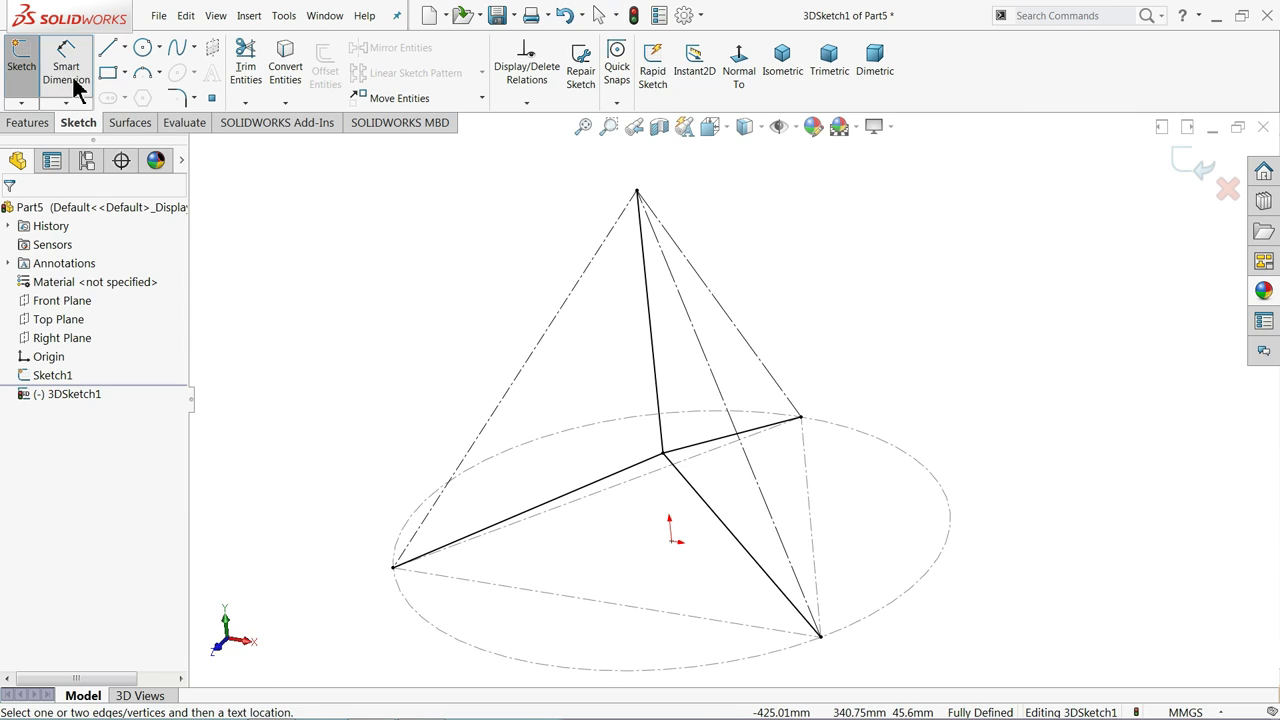
{"action": "left_click", "coordinate": [645, 472]}
{"action": "left_click", "coordinate": [710, 510]}
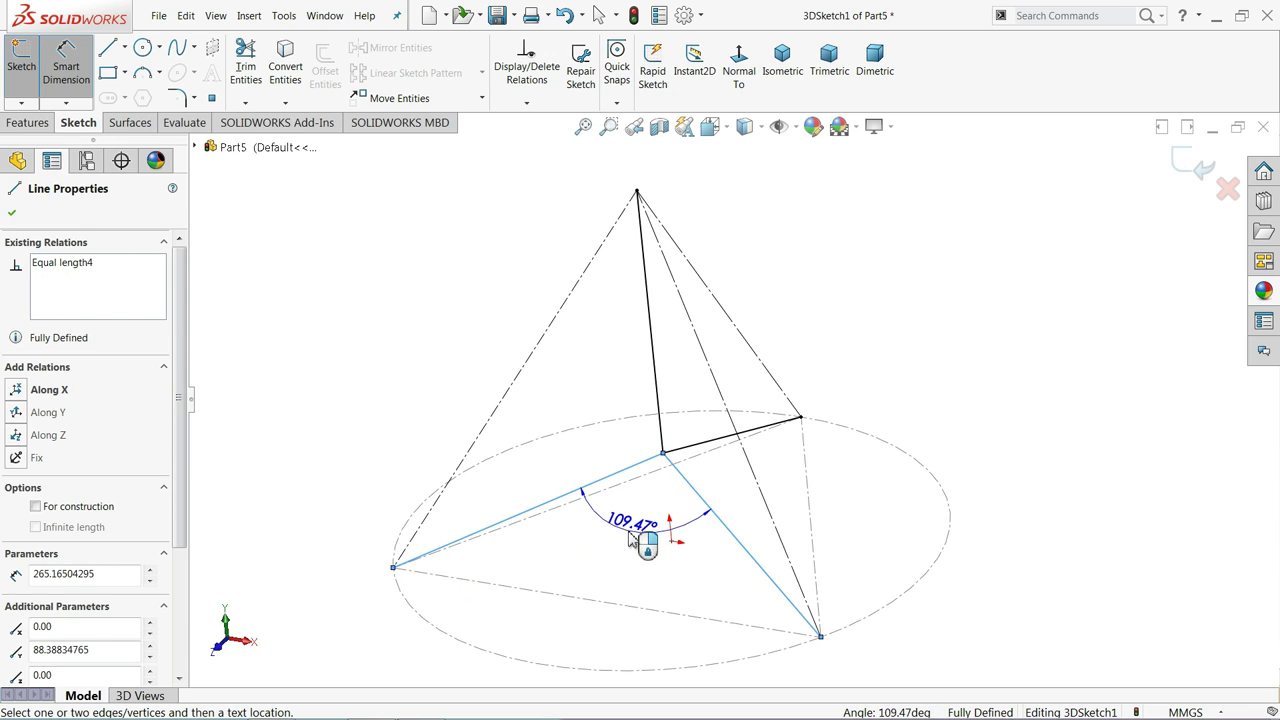
{"action": "left_click", "coordinate": [630, 537]}
{"action": "left_click", "coordinate": [752, 372]}
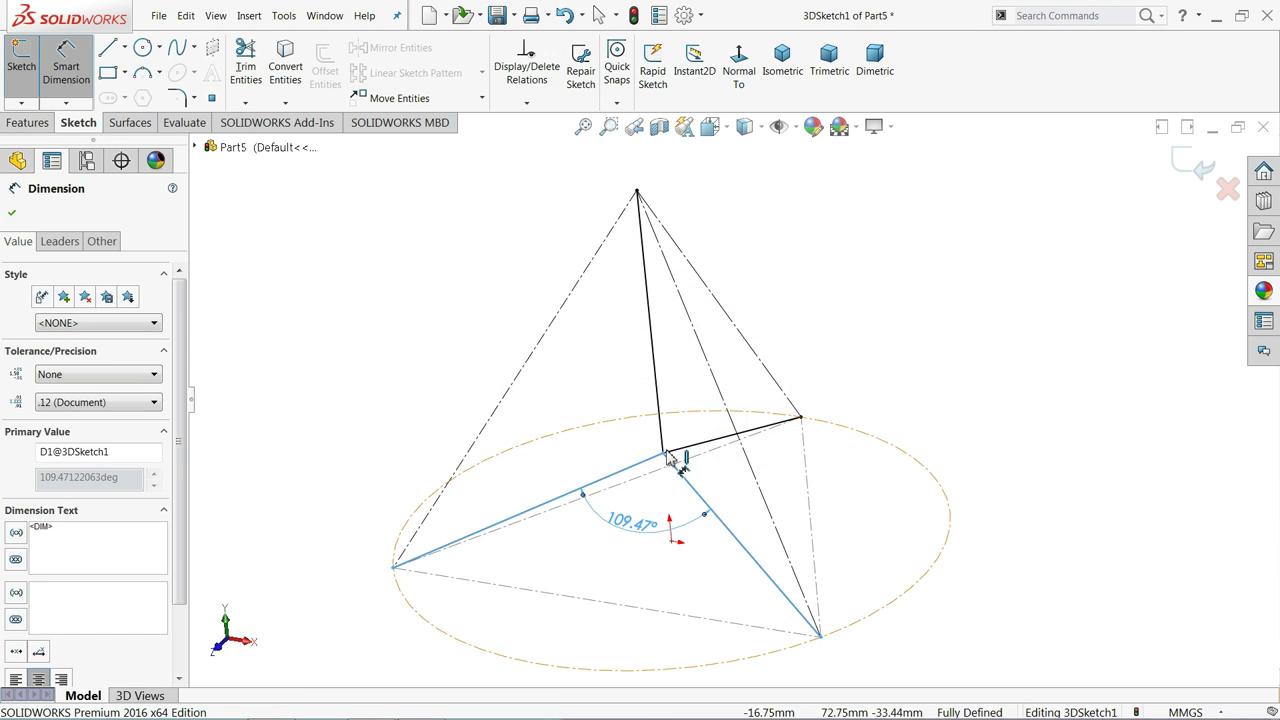
{"action": "left_click", "coordinate": [650, 465]}
{"action": "left_click", "coordinate": [658, 405]}
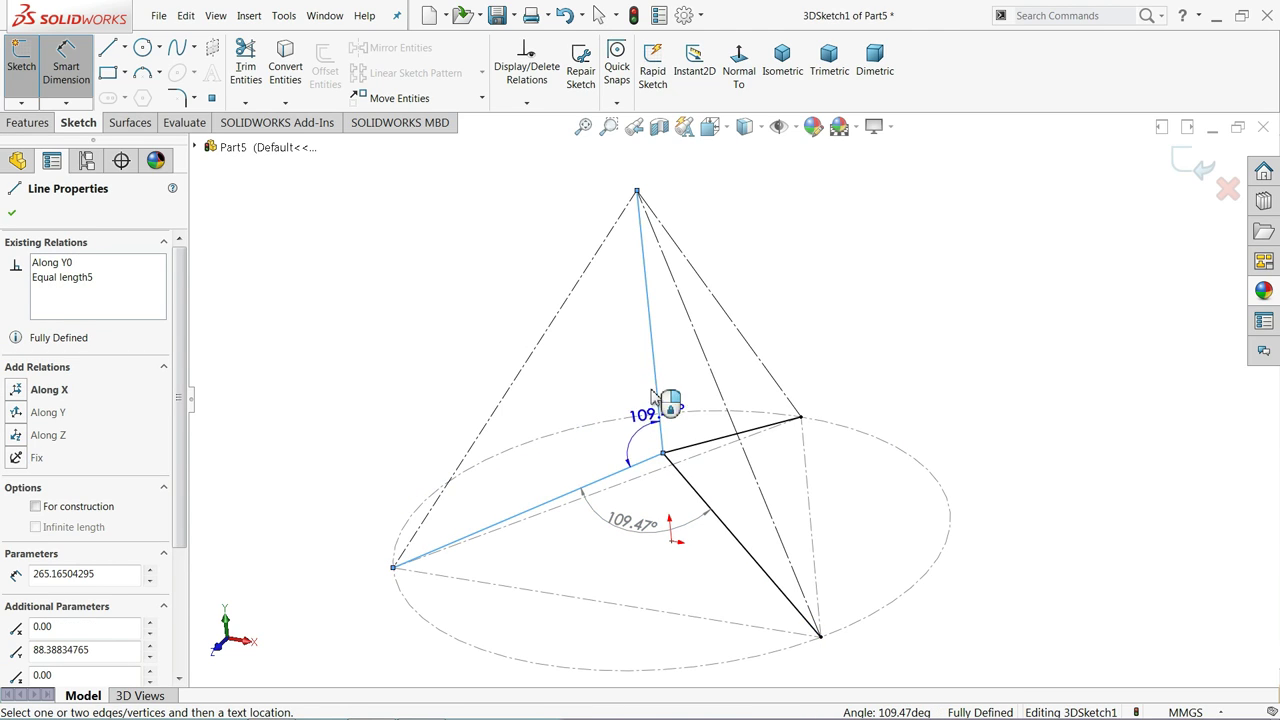
{"action": "left_click", "coordinate": [604, 388]}
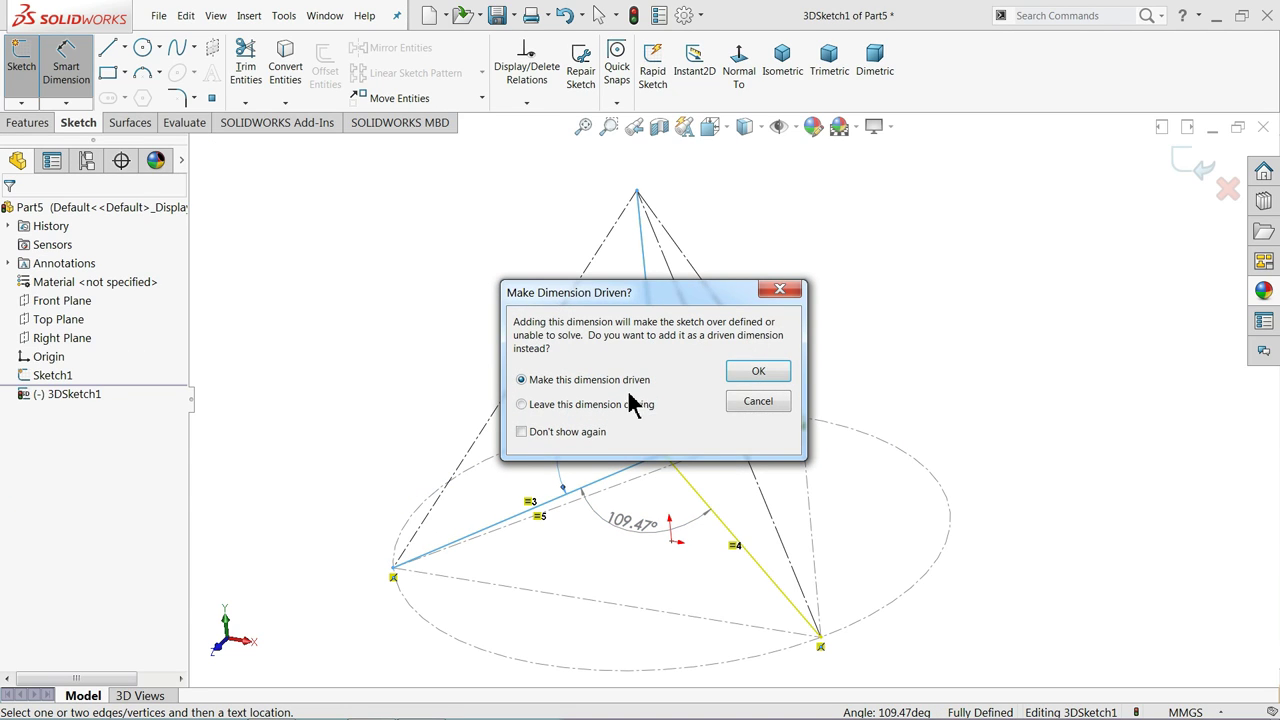
{"action": "left_click", "coordinate": [750, 373]}
- Add driven 109.47° angles between the two right legs and the vertical and upper-right legs
{"action": "left_click", "coordinate": [716, 451]}
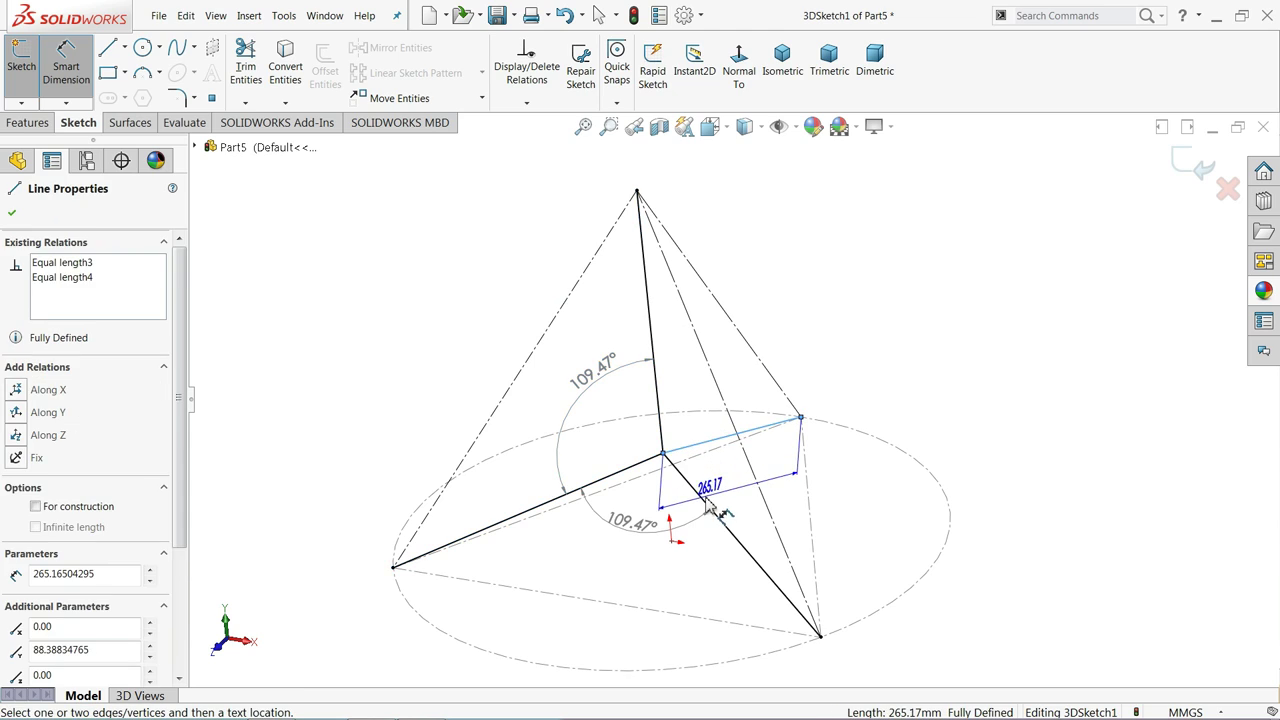
{"action": "left_click", "coordinate": [695, 489]}
{"action": "left_click", "coordinate": [773, 488]}
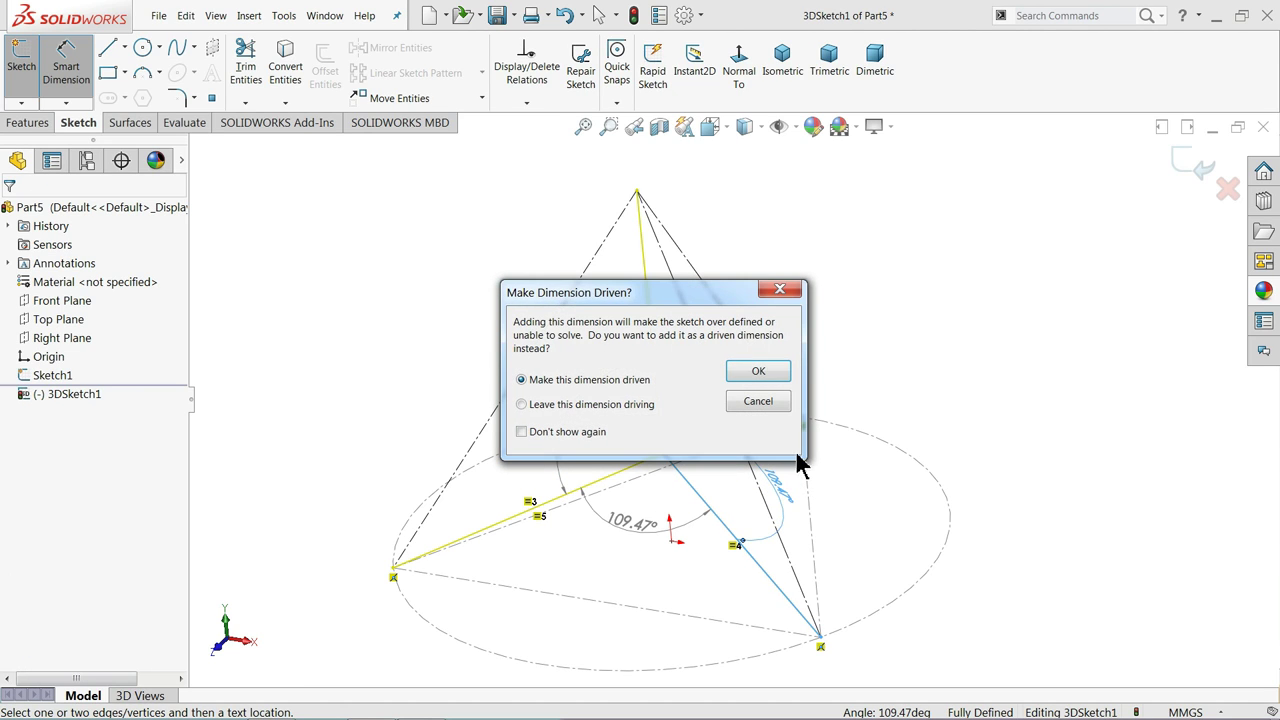
{"action": "left_click", "coordinate": [773, 376]}
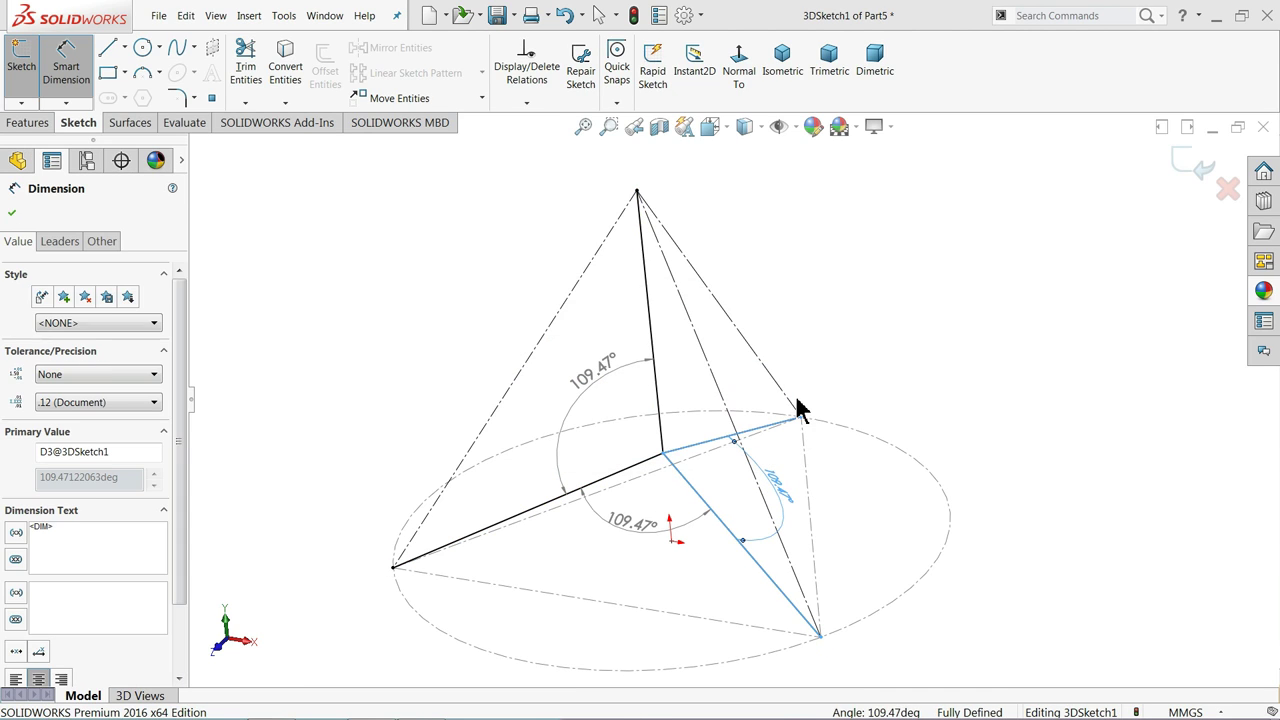
{"action": "left_click", "coordinate": [651, 325]}
{"action": "left_click", "coordinate": [725, 438]}
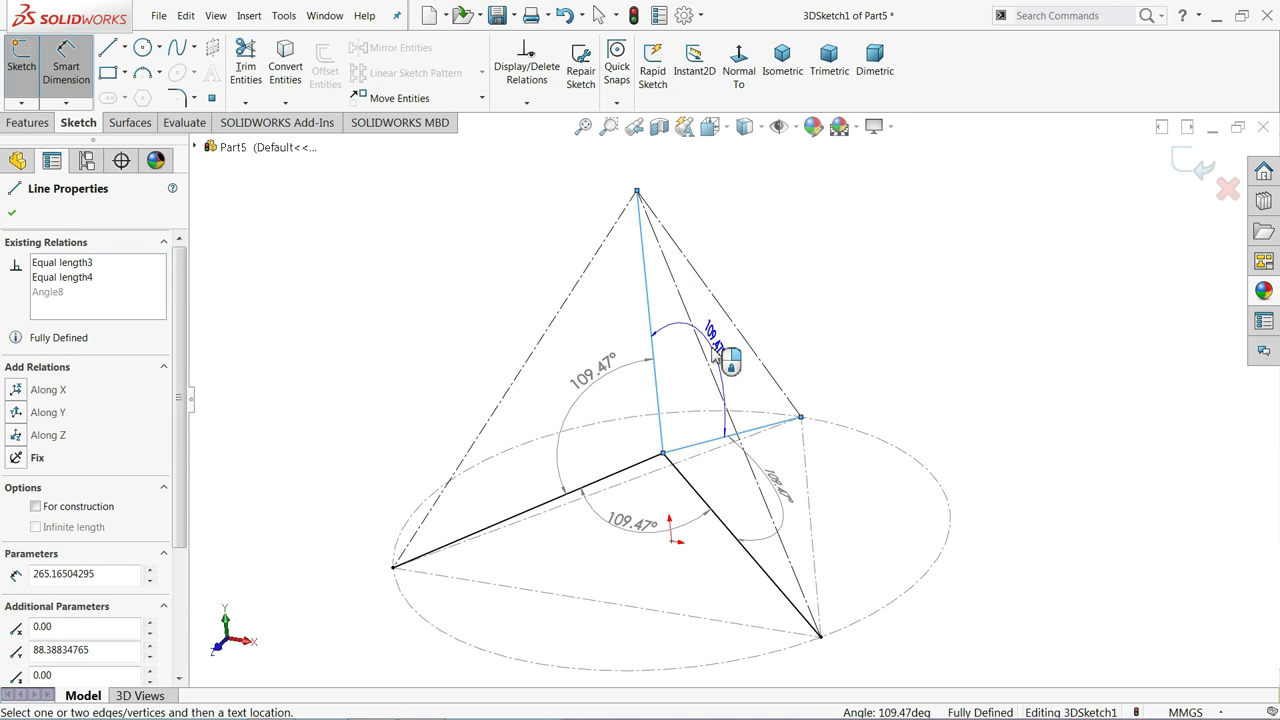
{"action": "left_click", "coordinate": [712, 357]}
{"action": "left_click", "coordinate": [778, 370]}
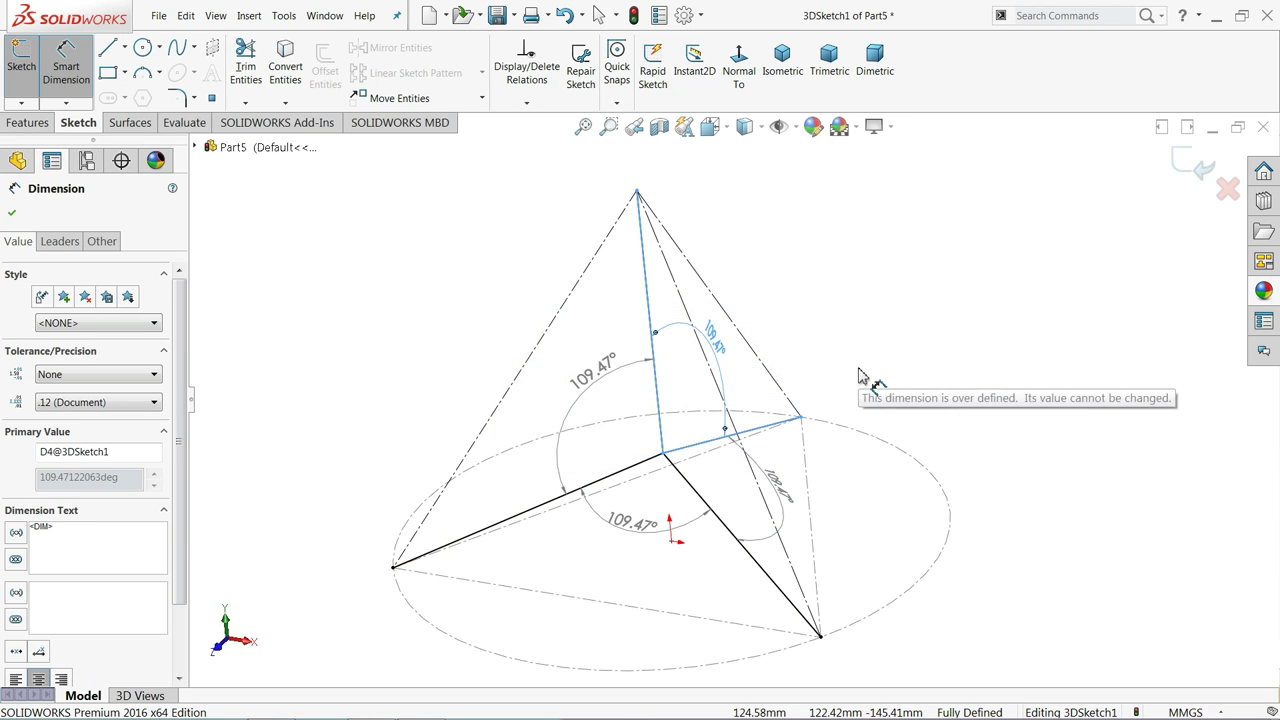
{"action": "middle_click_drag", "start_coordinate": [864, 322], "coordinate": [888, 417]}
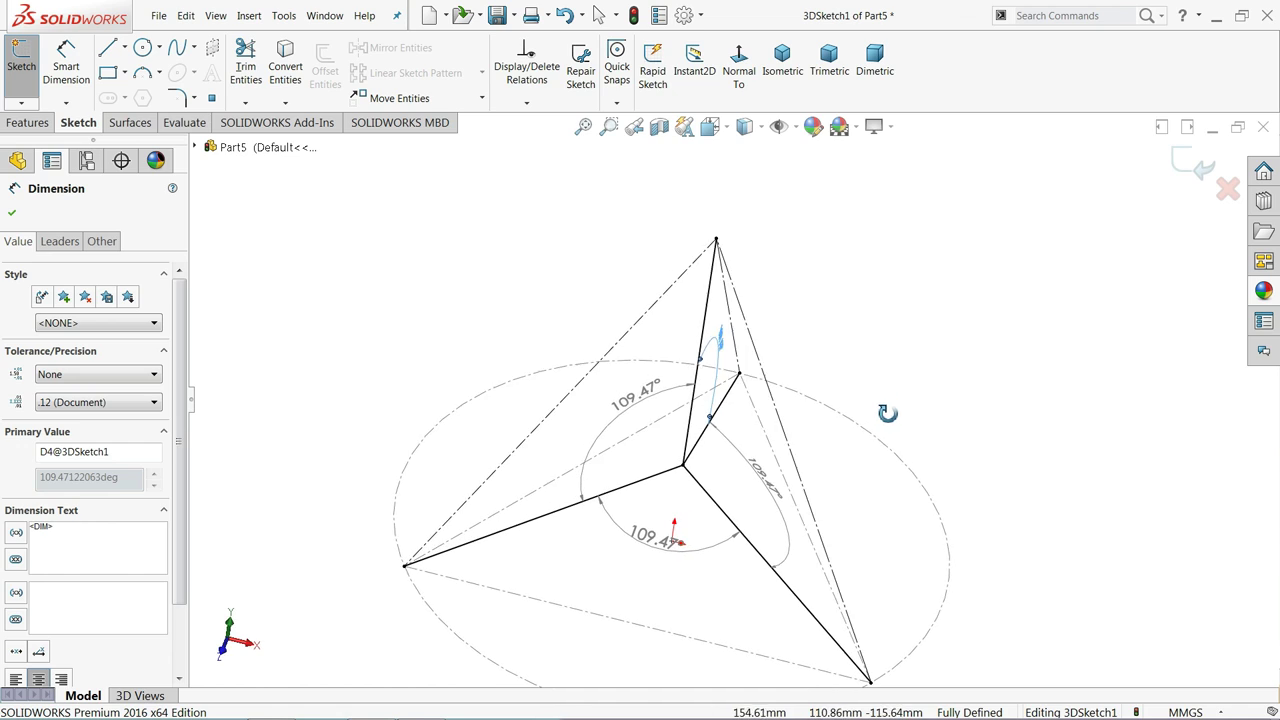
- Add the final 109.47° angle between the last leg pair as a driven dimension
{"action": "scroll", "coordinate": [700, 474], "scroll_direction": "down", "scroll_amount": 1}
{"action": "scroll", "coordinate": [700, 470], "scroll_direction": "down", "scroll_amount": 1}
{"action": "key", "text": "Escape"}
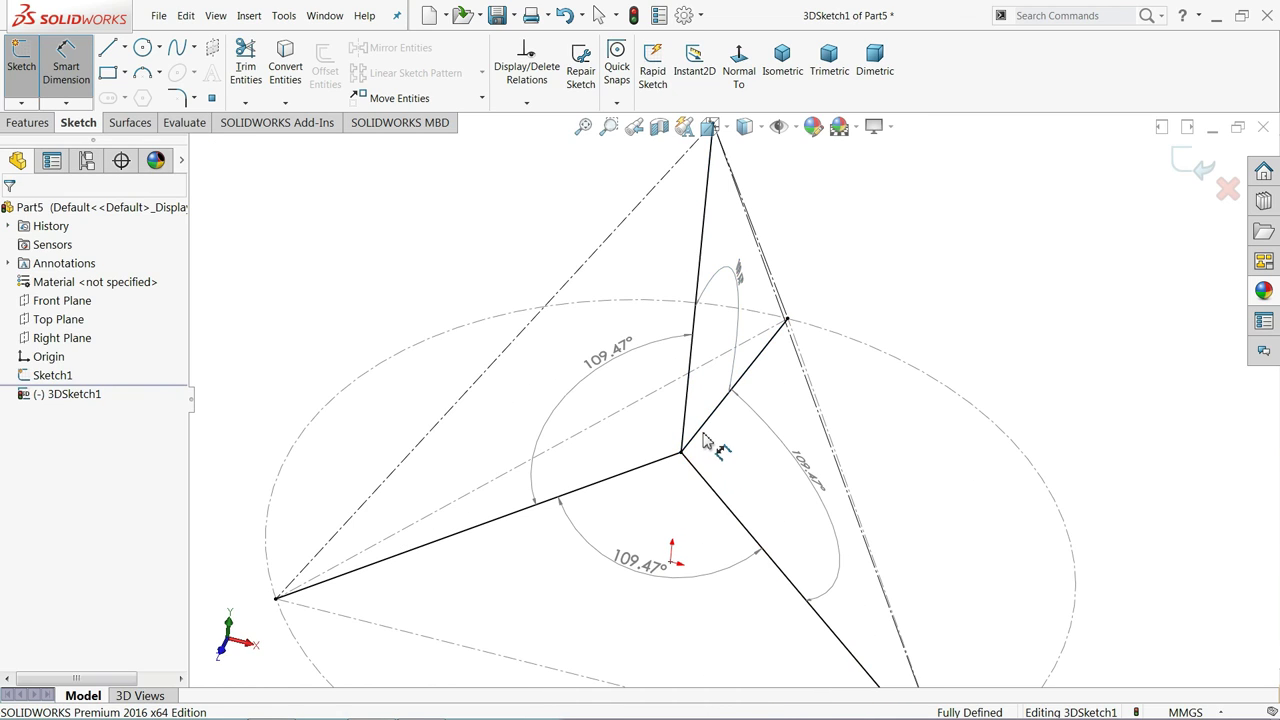
{"action": "left_click", "coordinate": [661, 463]}
{"action": "left_click", "coordinate": [700, 428]}
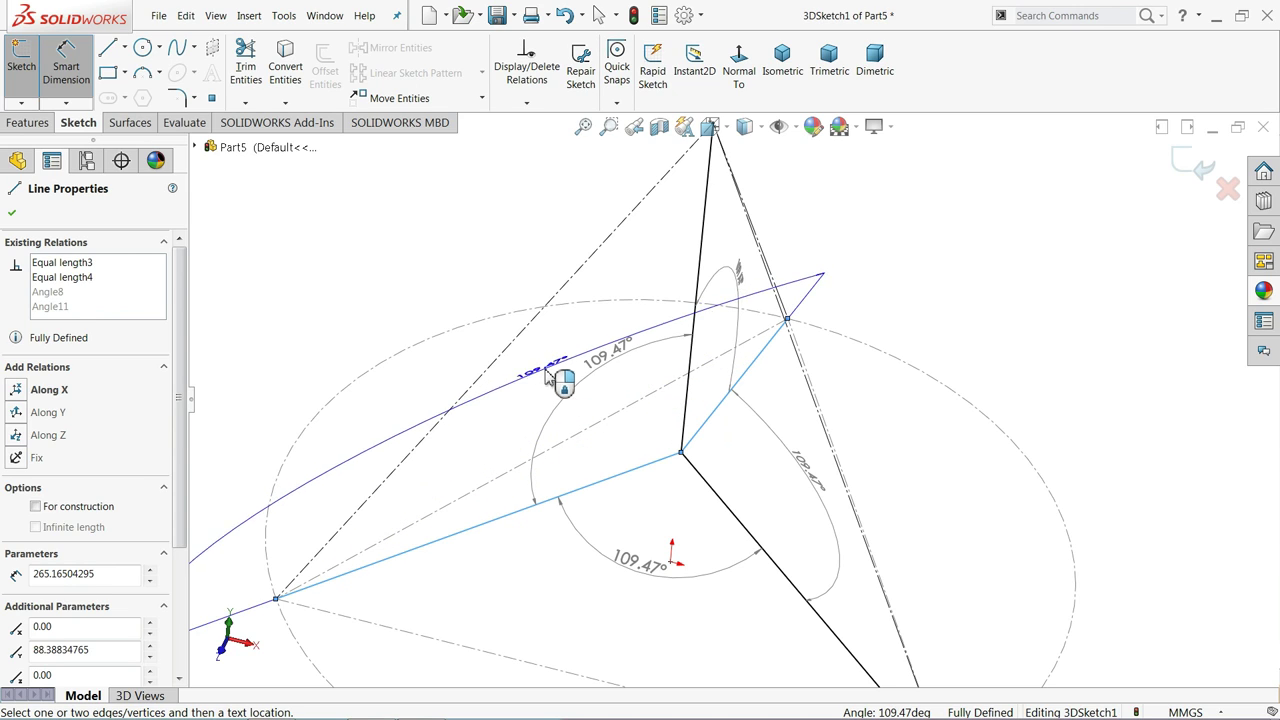
{"action": "left_click", "coordinate": [636, 447]}
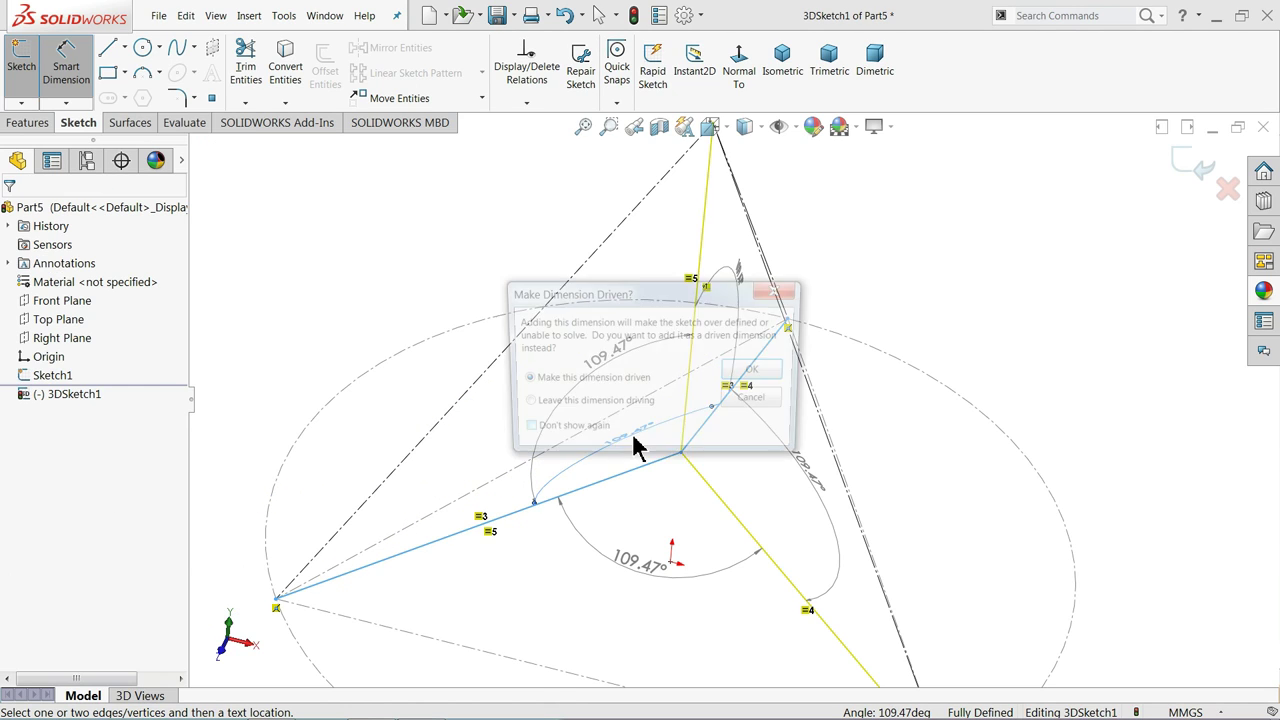
{"action": "left_click", "coordinate": [758, 372]}
{"action": "mouse_move", "coordinate": [694, 400]}
{"action": "middle_mouse_down"}
{"action": "mouse_move", "coordinate": [718, 479]}
{"action": "mouse_move", "coordinate": [708, 455]}
{"action": "middle_mouse_up"}
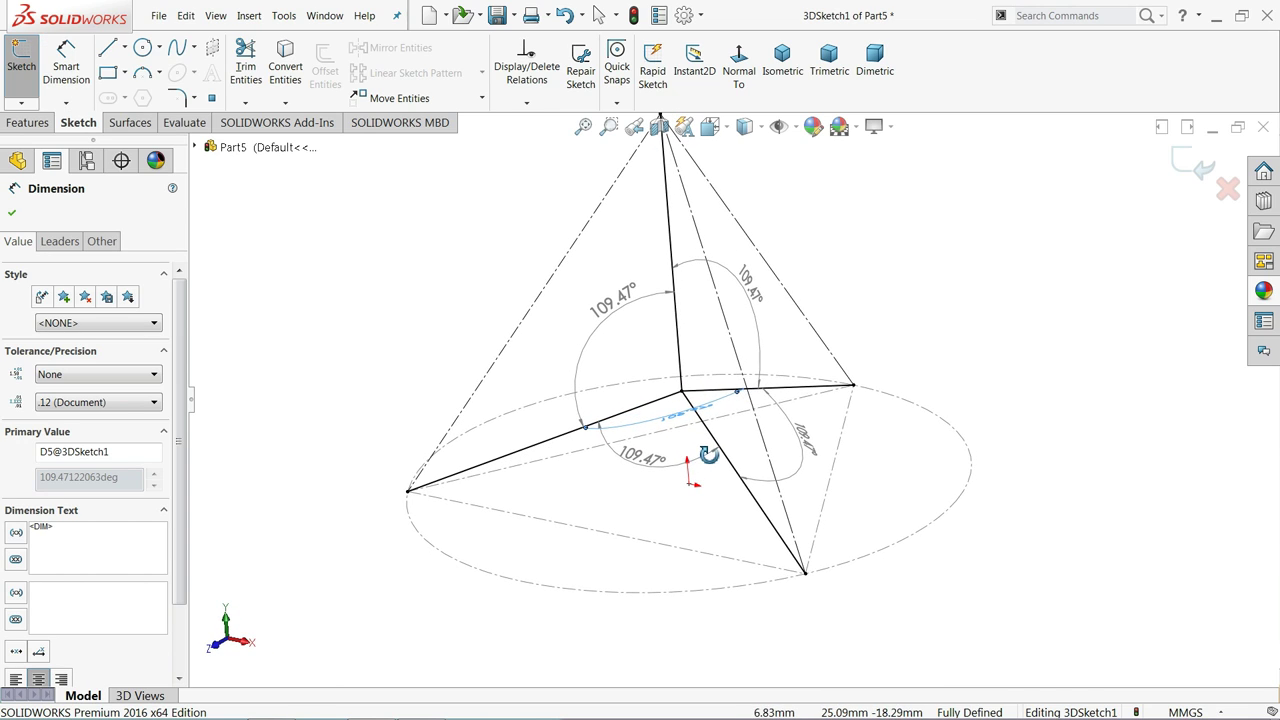
{"action": "key", "text": "Escape"}
{"action": "mouse_move", "coordinate": [743, 335]}
{"action": "middle_mouse_down"}
{"action": "mouse_move", "coordinate": [749, 363]}
{"action": "mouse_move", "coordinate": [727, 370]}
{"action": "middle_mouse_up"}
- Close 3DSketch1 and select the Right Plane for a new sketch
{"action": "key", "text": "Escape"}
{"action": "key", "text": "Return"}
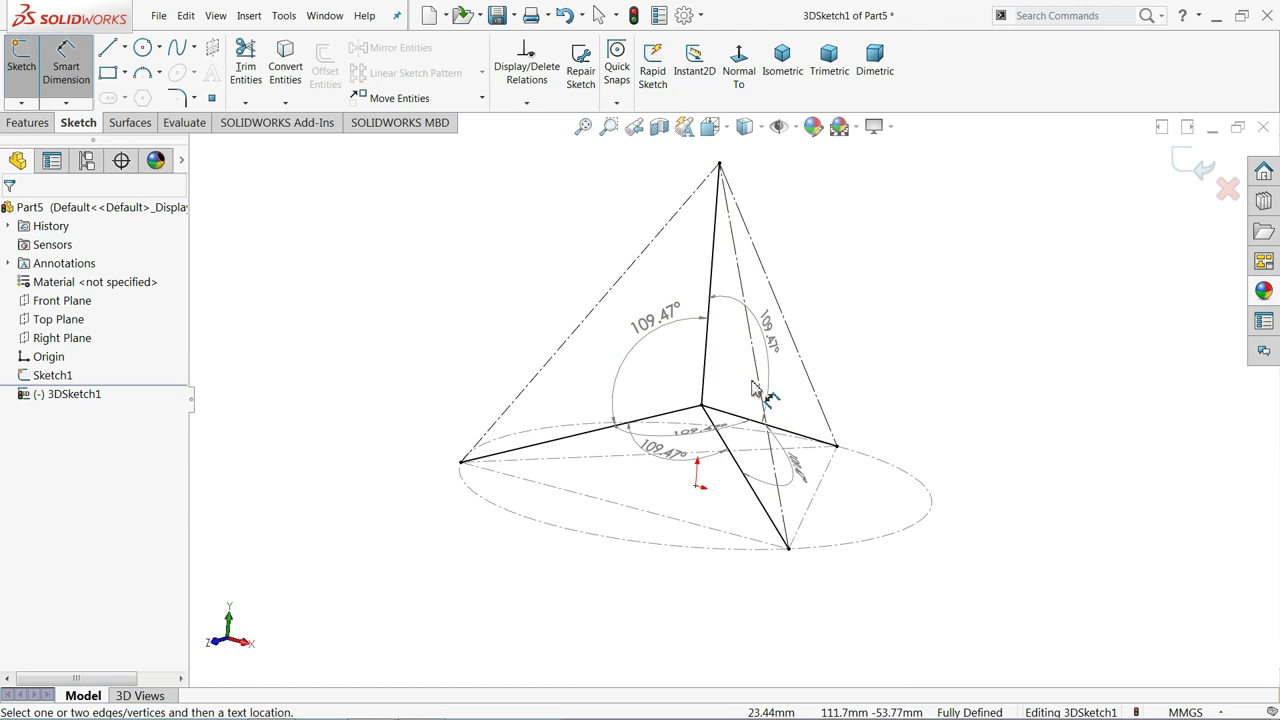
{"action": "key", "text": "Escape"}
{"action": "mouse_move", "coordinate": [755, 390]}
{"action": "middle_mouse_down"}
{"action": "mouse_move", "coordinate": [766, 371]}
{"action": "mouse_move", "coordinate": [749, 371]}
{"action": "mouse_move", "coordinate": [757, 423]}
{"action": "middle_mouse_up"}
{"action": "key", "text": "Return"}
{"action": "left_click", "coordinate": [1180, 166]}
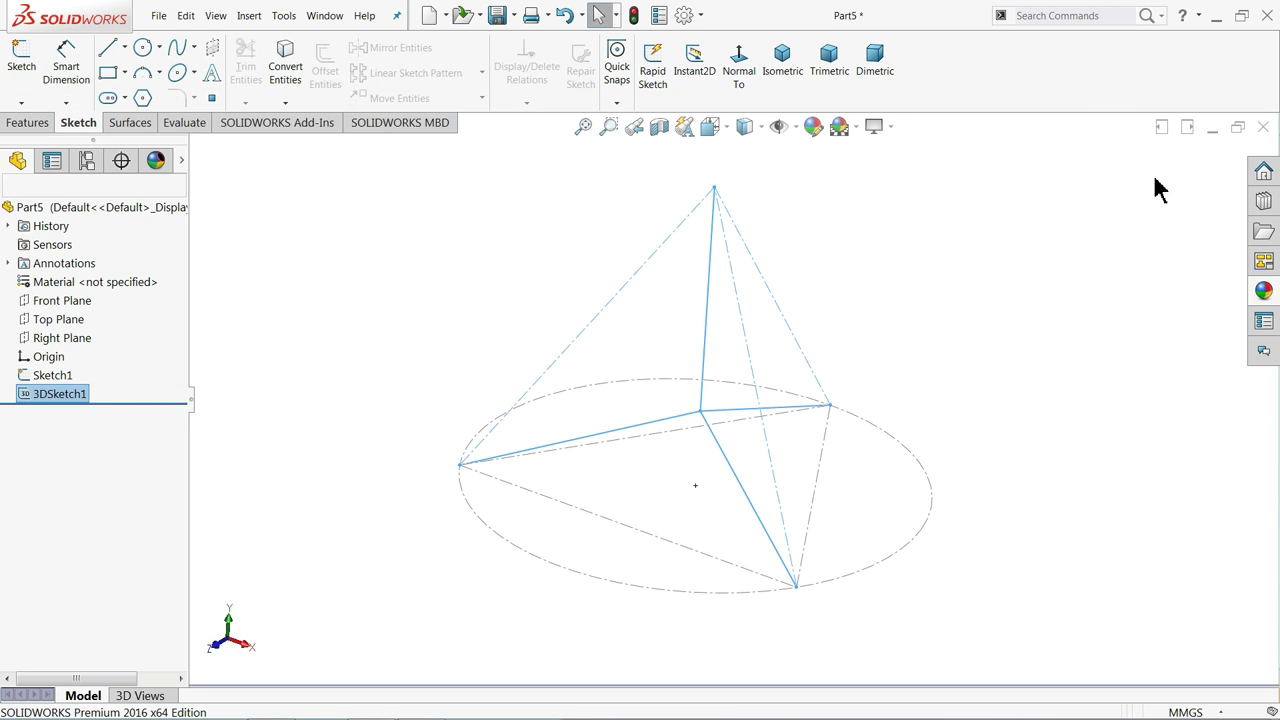
{"action": "left_click", "coordinate": [25, 338]}
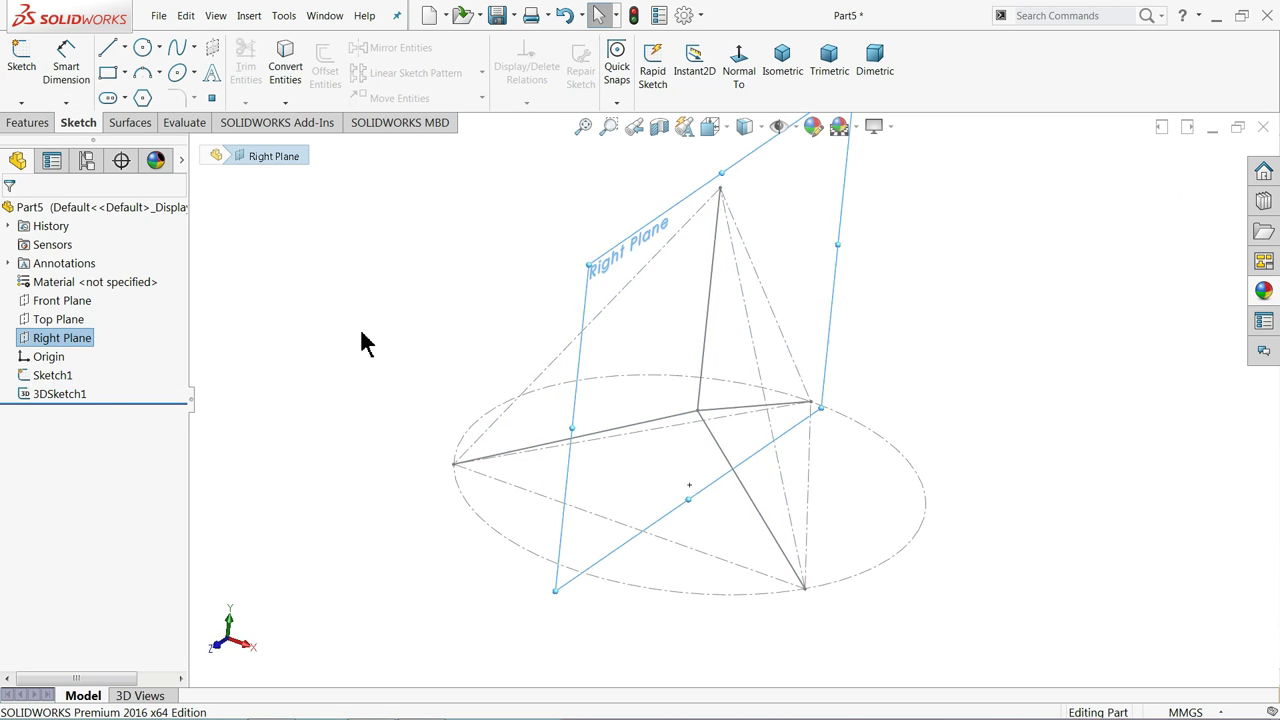
{"action": "middle_click_drag", "start_coordinate": [360, 343], "coordinate": [395, 375]}
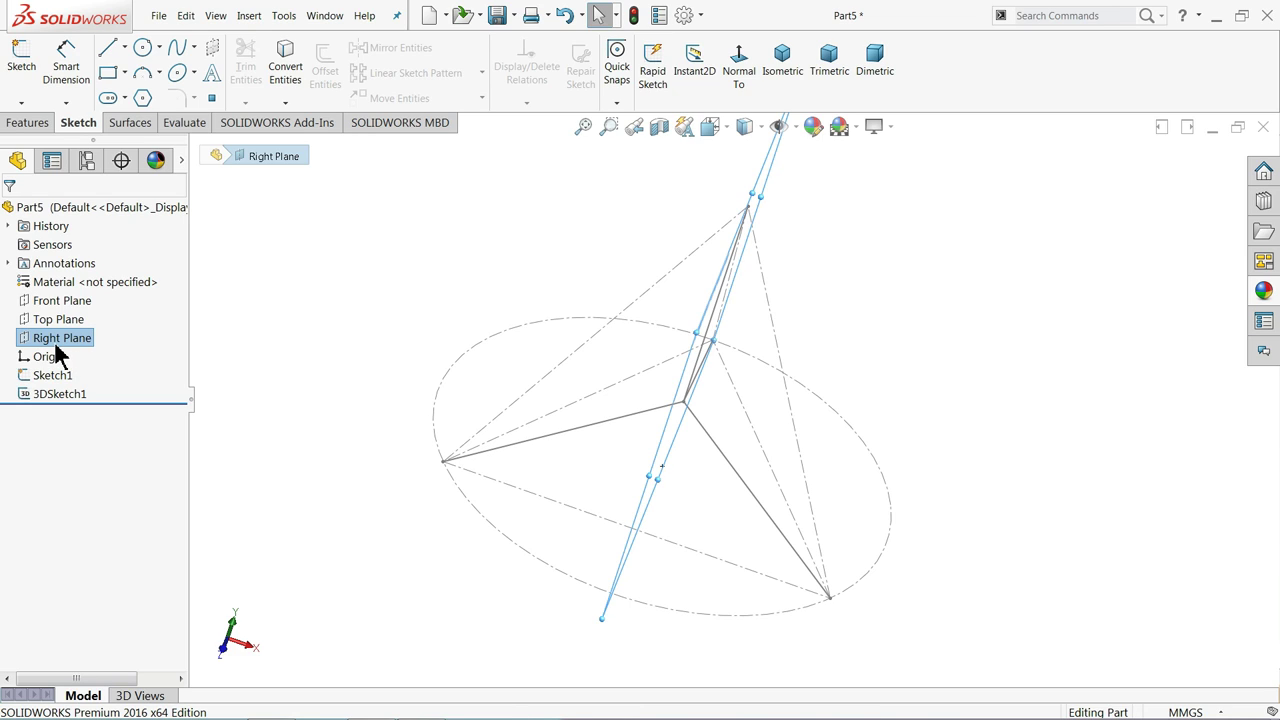
- Start a sketch on the Right Plane and view it face-on with Normal To
{"action": "left_click", "coordinate": [22, 72]}
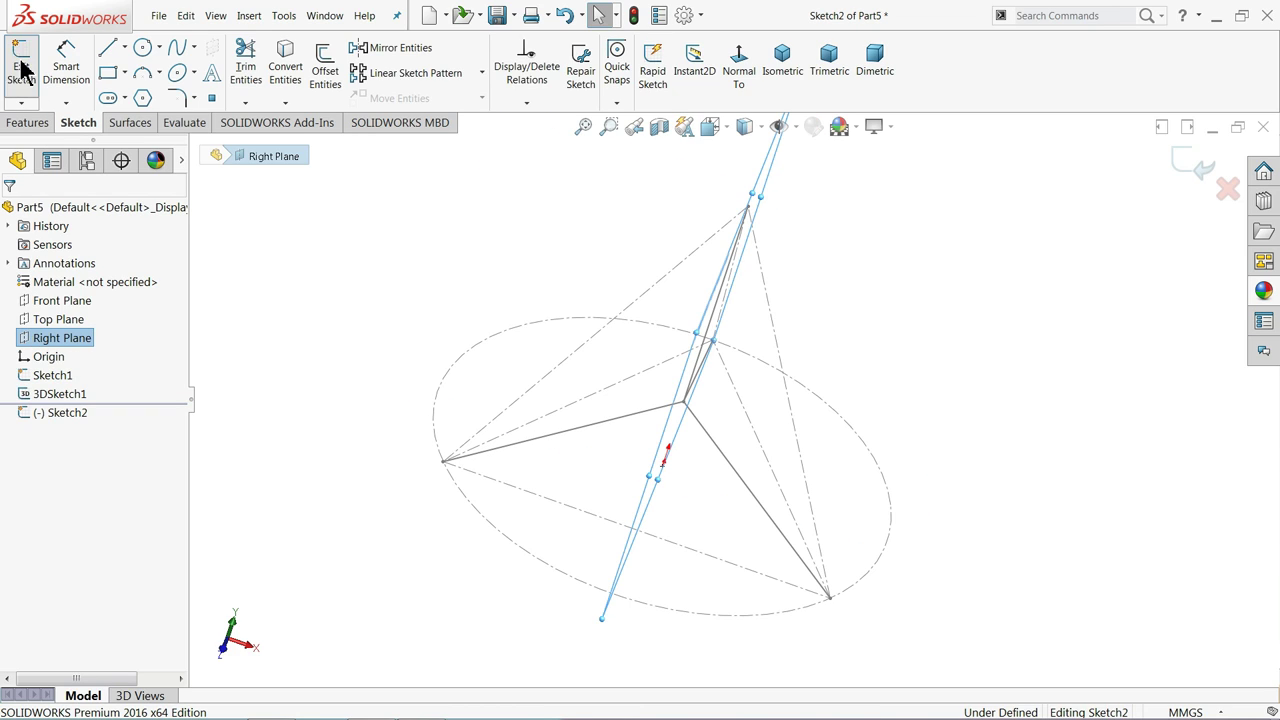
{"action": "left_click", "coordinate": [737, 85]}
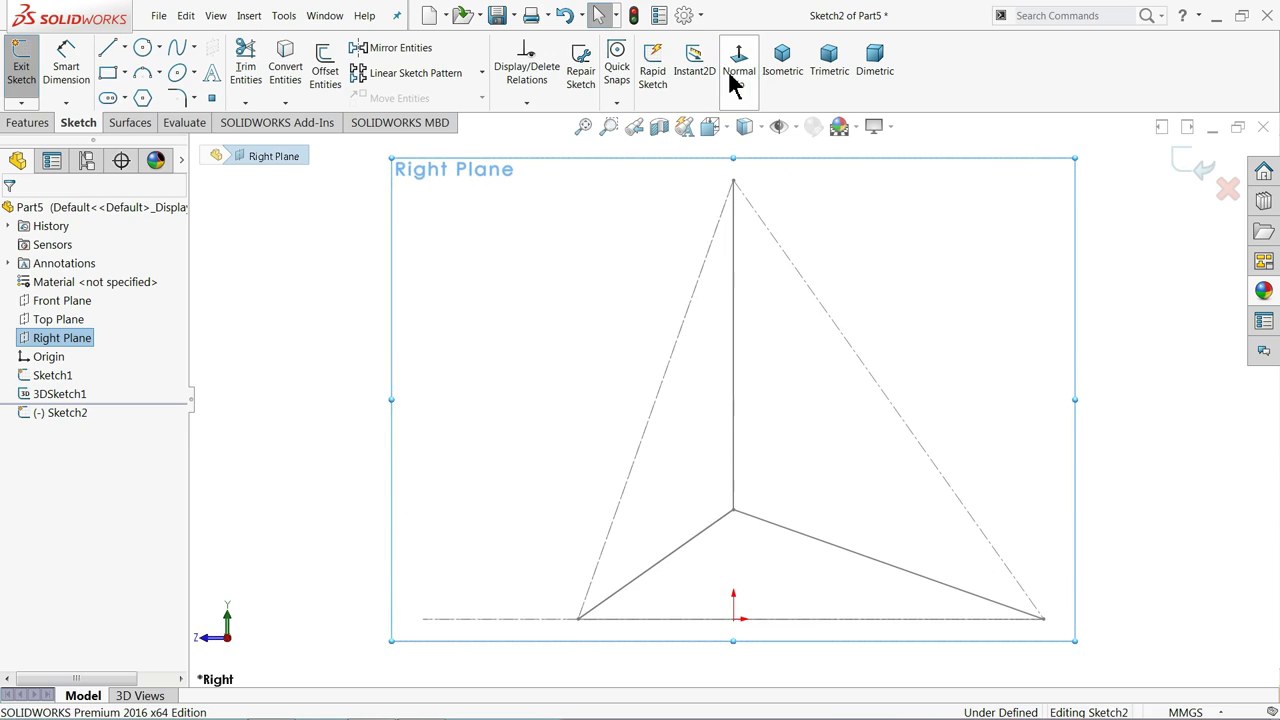
{"action": "scroll", "coordinate": [914, 510], "scroll_direction": "down", "scroll_amount": 3}
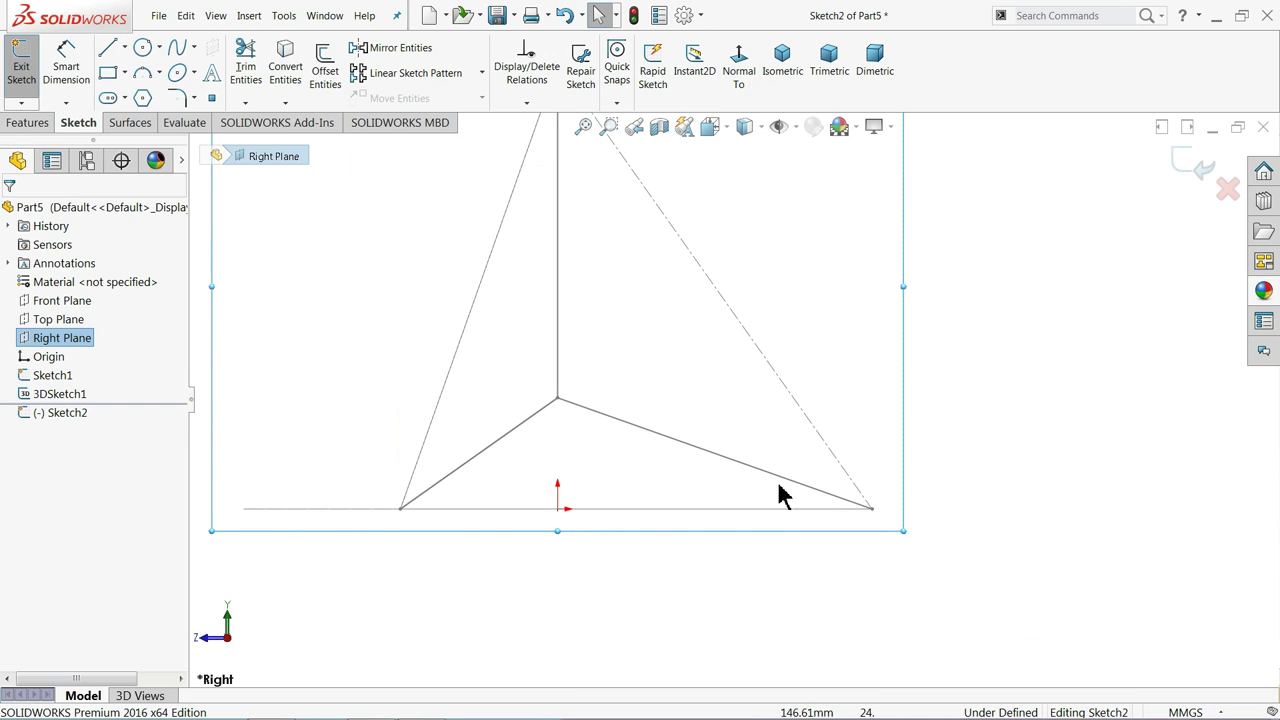
- Draw a closed four-line leg profile from the central vertex to the lower-right corner
{"action": "left_click", "coordinate": [109, 56]}
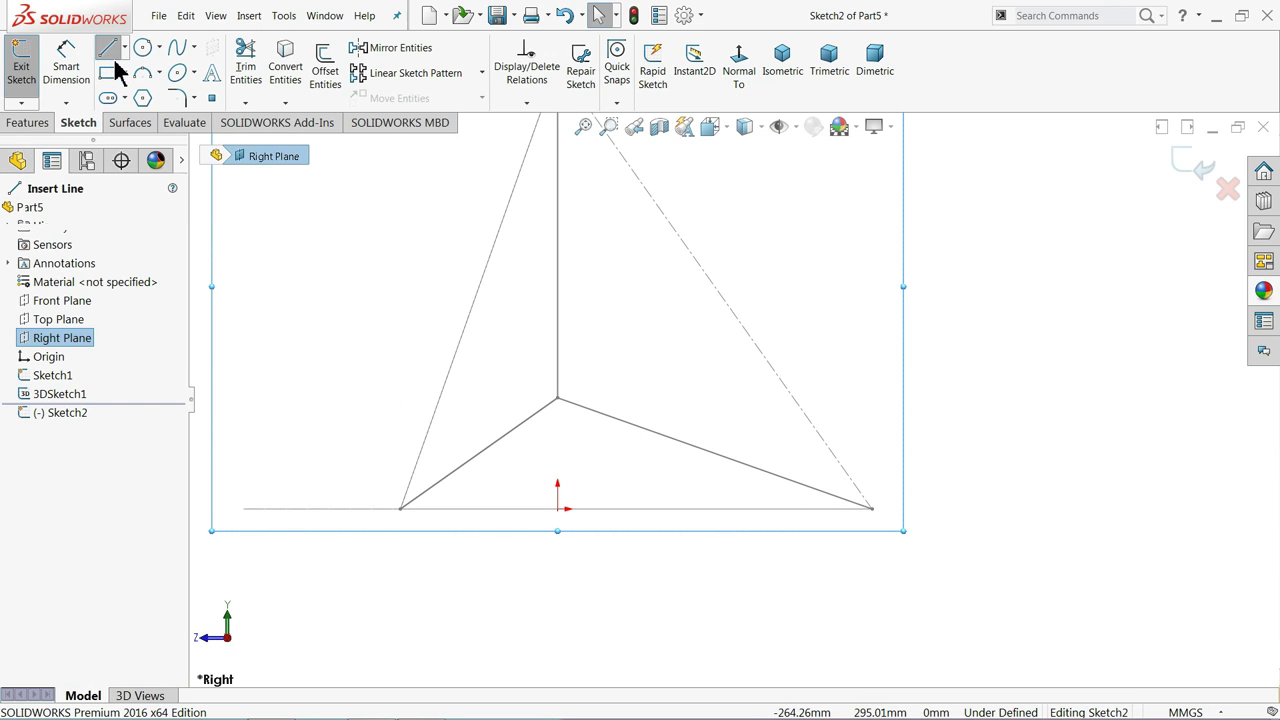
{"action": "left_click", "coordinate": [558, 400]}
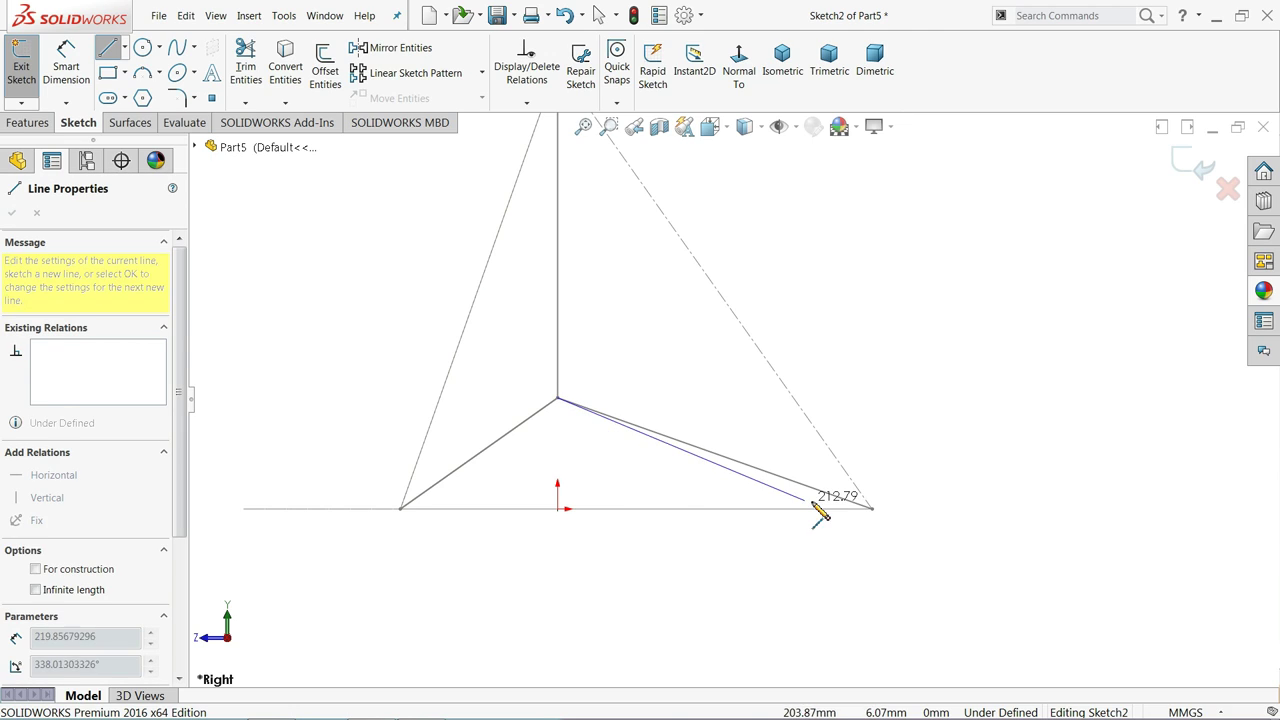
{"action": "left_click", "coordinate": [872, 508]}
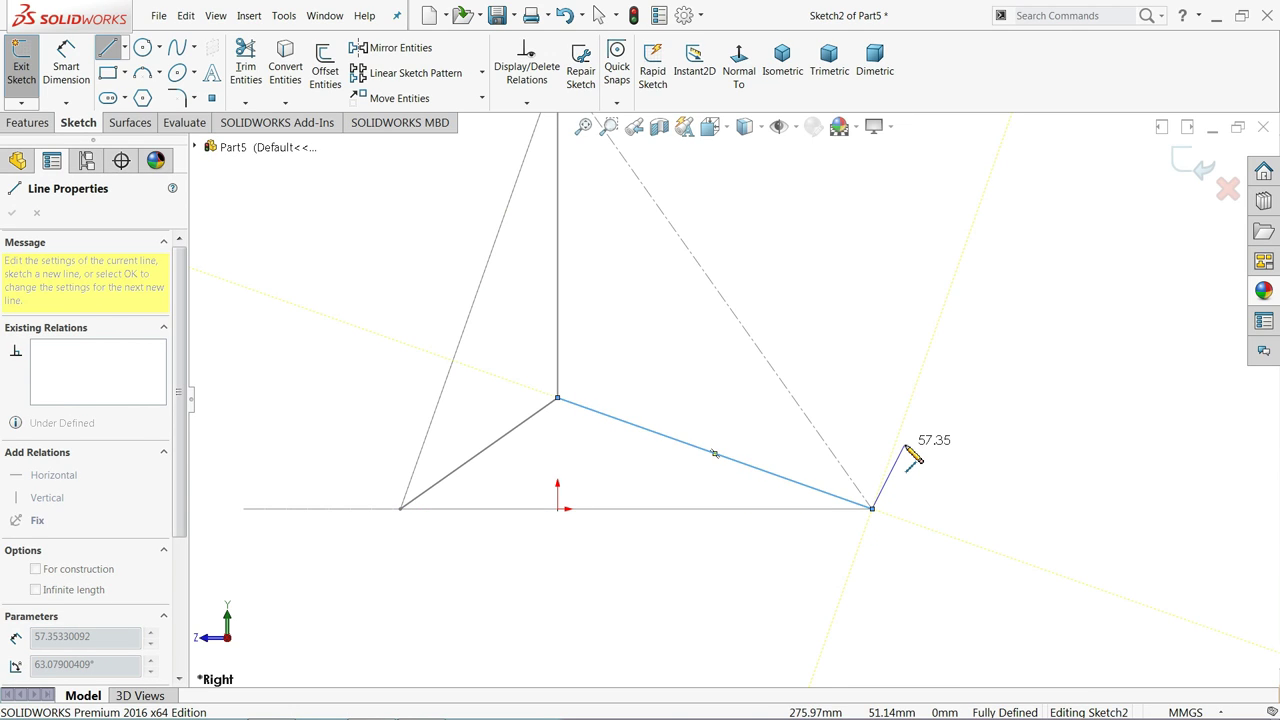
{"action": "left_click", "coordinate": [896, 438]}
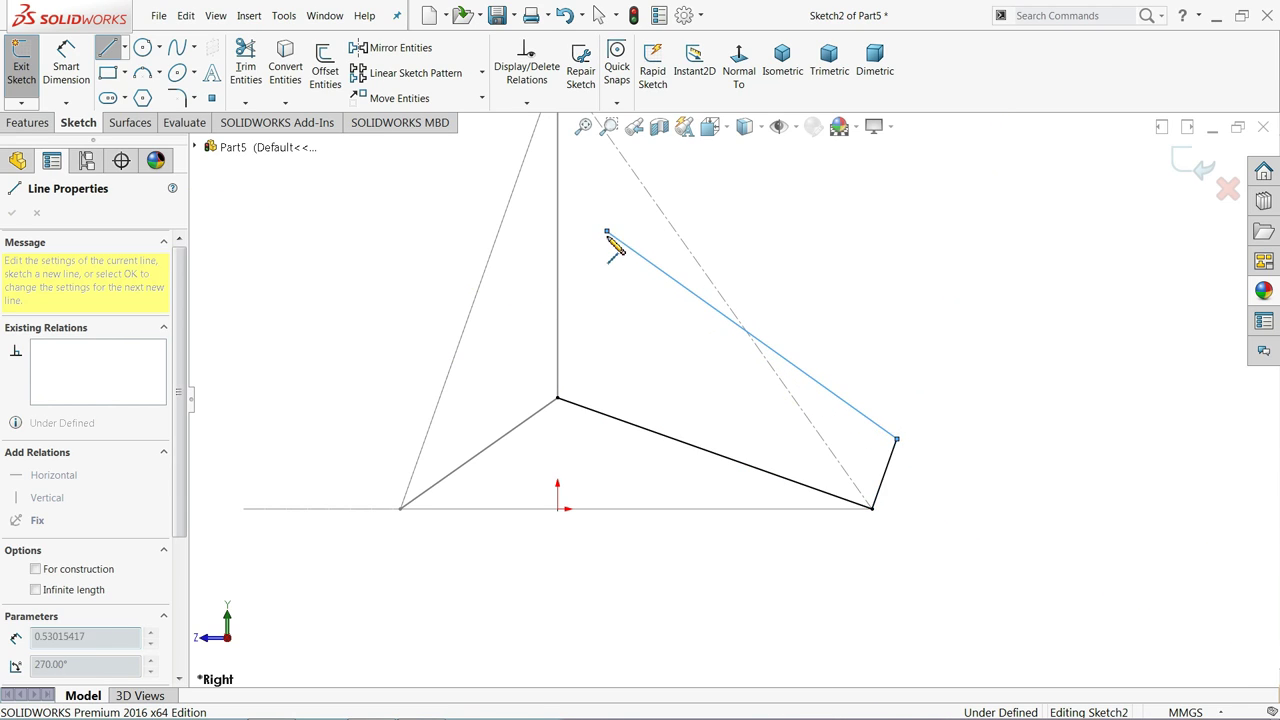
{"action": "left_click", "coordinate": [606, 232]}
{"action": "left_click", "coordinate": [557, 398]}
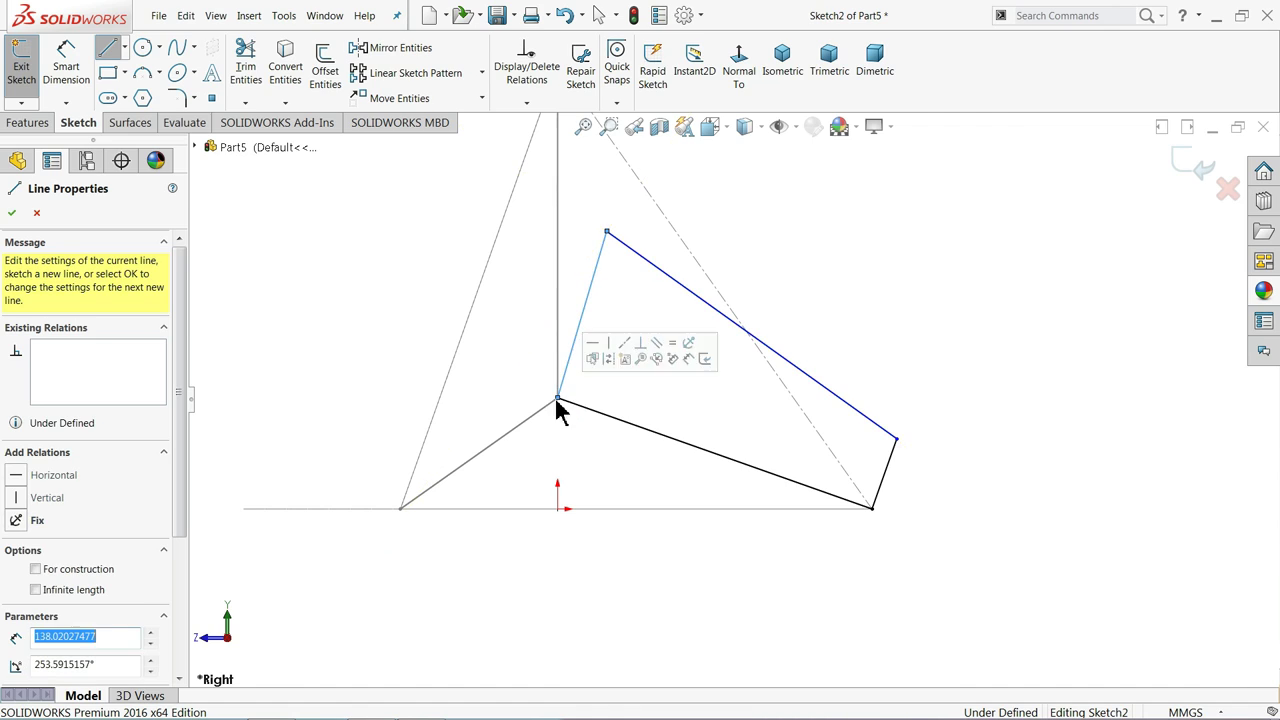
{"action": "right_click", "coordinate": [355, 298]}
{"action": "left_click", "coordinate": [395, 305]}
{"action": "left_click", "coordinate": [70, 82]}
- Dimension the short end edge of the leg profile to 50
{"action": "scroll", "coordinate": [834, 409], "scroll_direction": "down", "scroll_amount": 2}
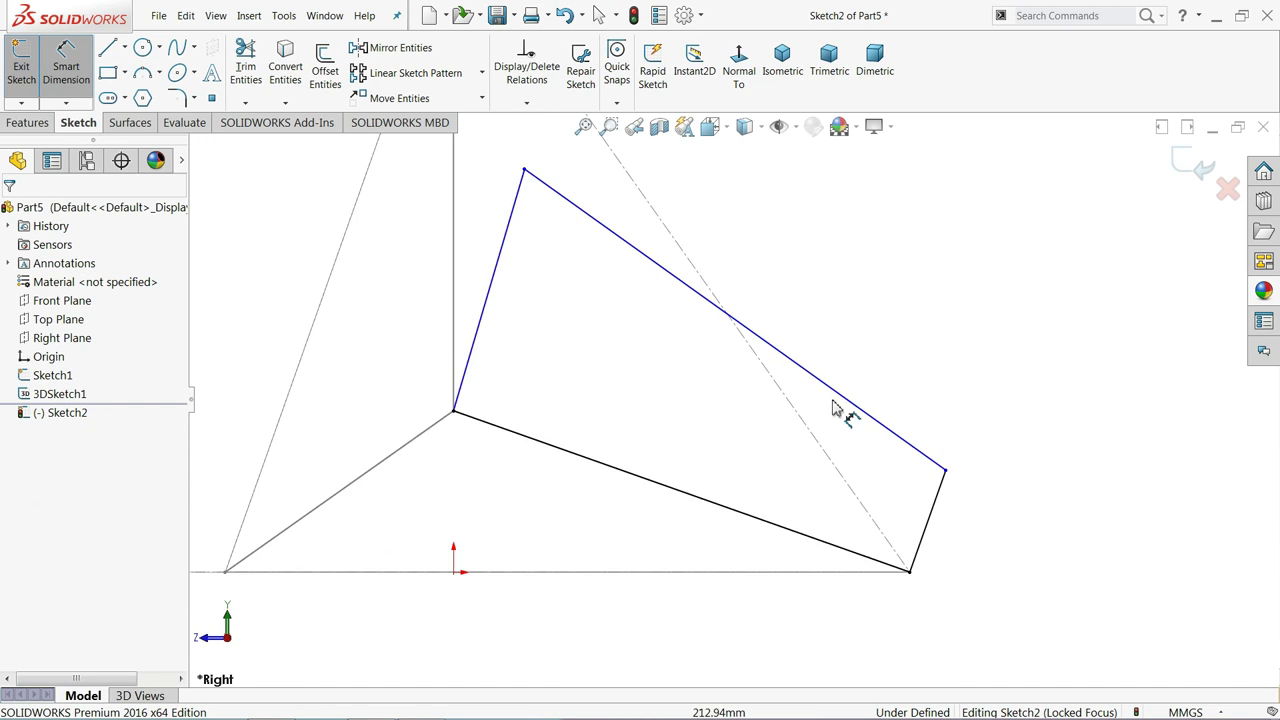
{"action": "scroll", "coordinate": [903, 486], "scroll_direction": "down", "scroll_amount": 2}
{"action": "scroll", "coordinate": [883, 526], "scroll_direction": "up", "scroll_amount": 1}
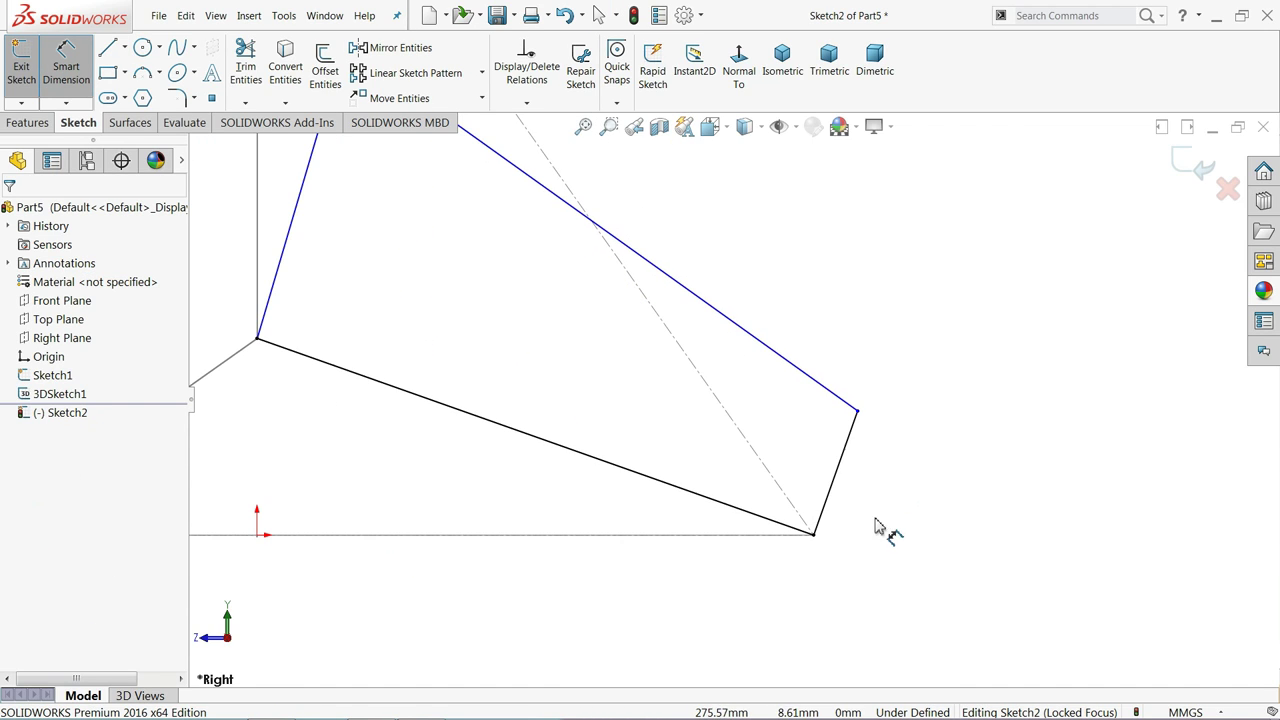
{"action": "left_click", "coordinate": [841, 479]}
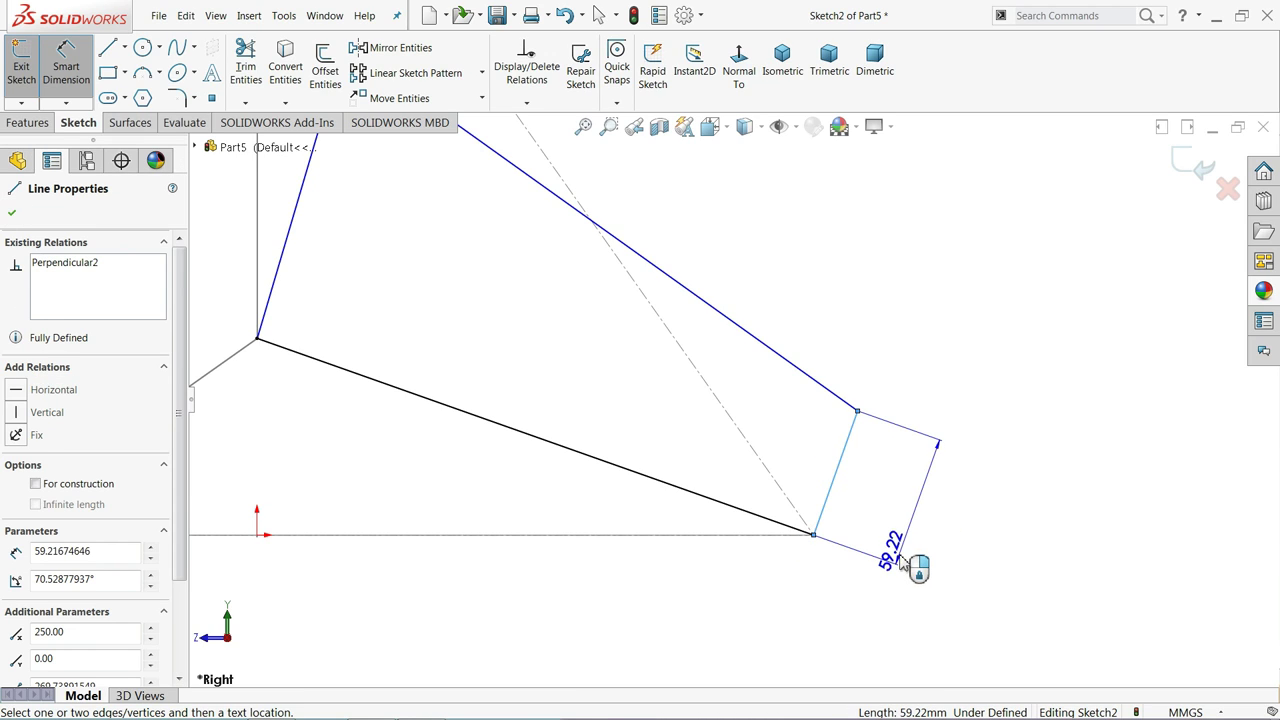
{"action": "left_click", "coordinate": [905, 555]}
{"action": "type", "text": "50"}
{"action": "key", "text": "Return"}
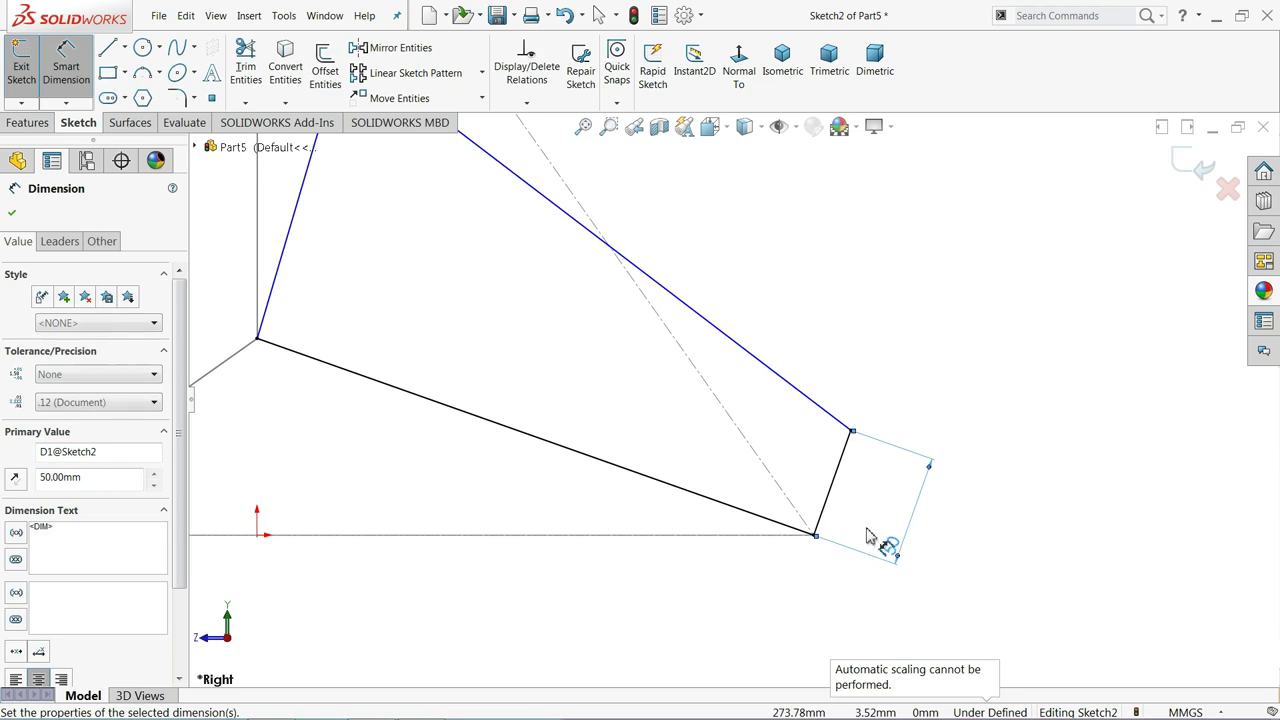
{"action": "scroll", "coordinate": [690, 420], "scroll_direction": "up", "scroll_amount": 2}
{"action": "scroll", "coordinate": [655, 330], "scroll_direction": "down", "scroll_amount": 1}
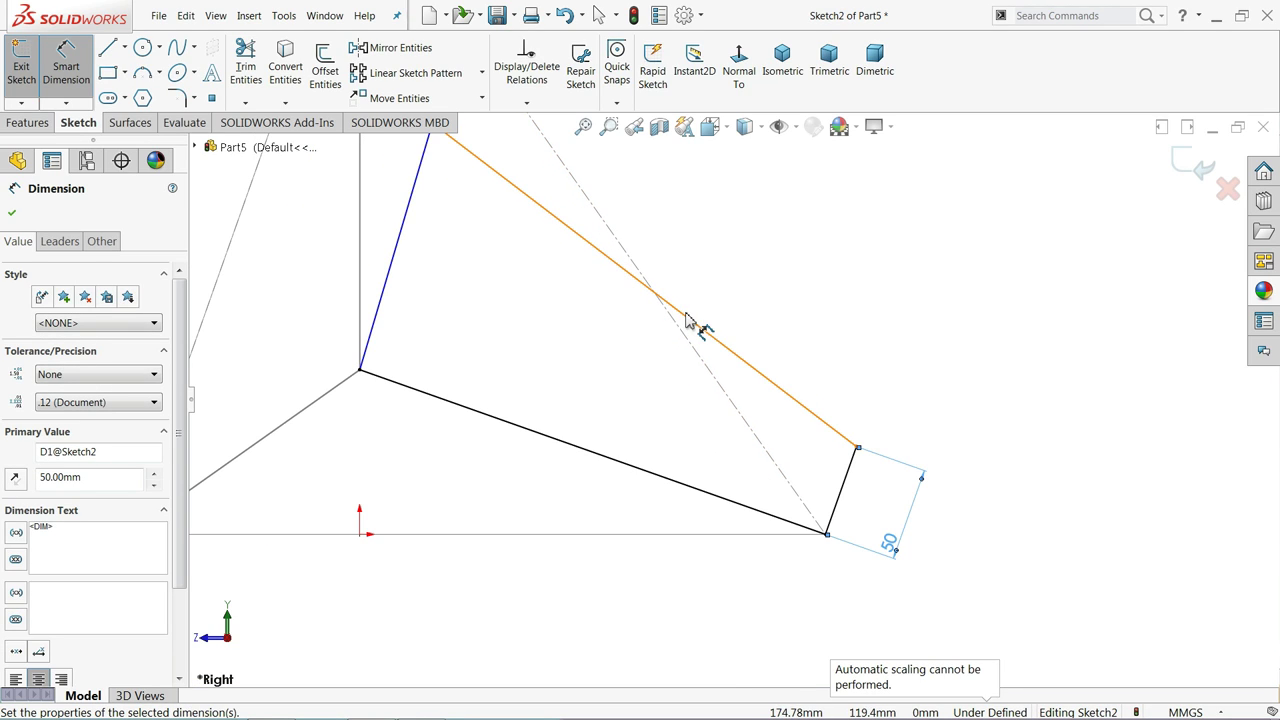
{"action": "key", "text": "Escape"}
- Add a 10° taper angle between the two long edges
{"action": "left_click", "coordinate": [630, 465]}
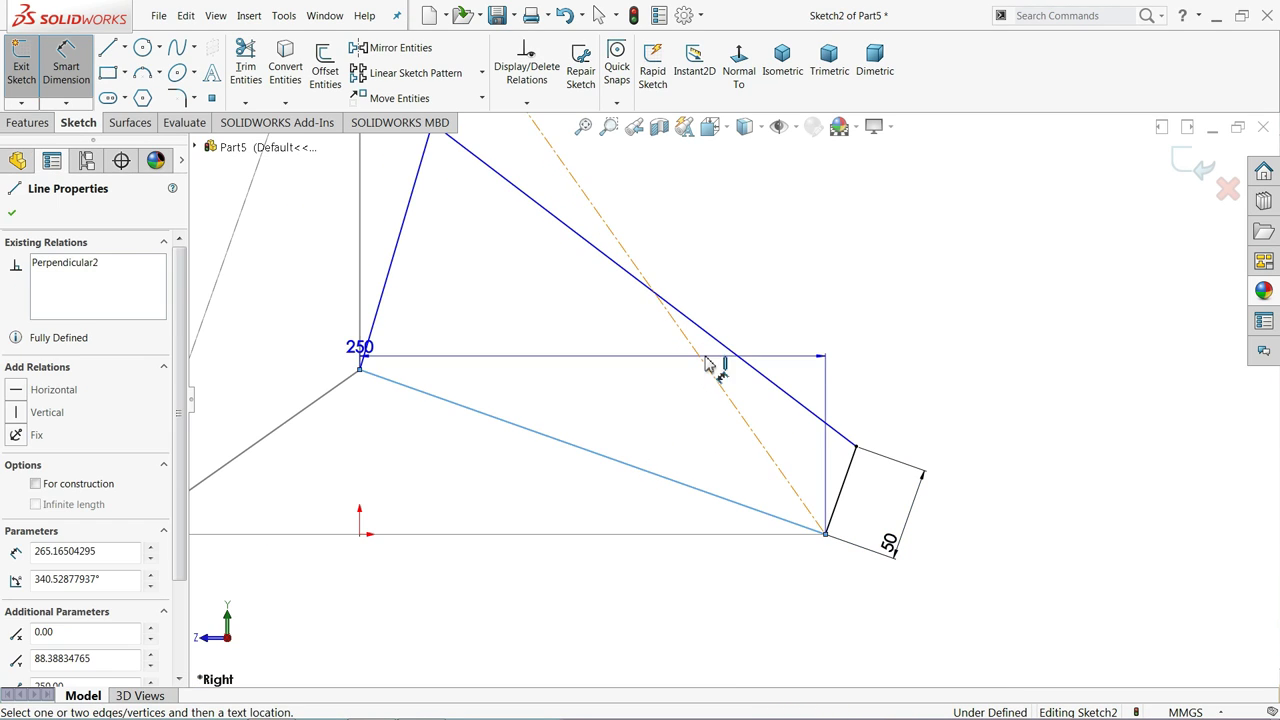
{"action": "left_click", "coordinate": [743, 361]}
{"action": "left_click", "coordinate": [660, 382]}
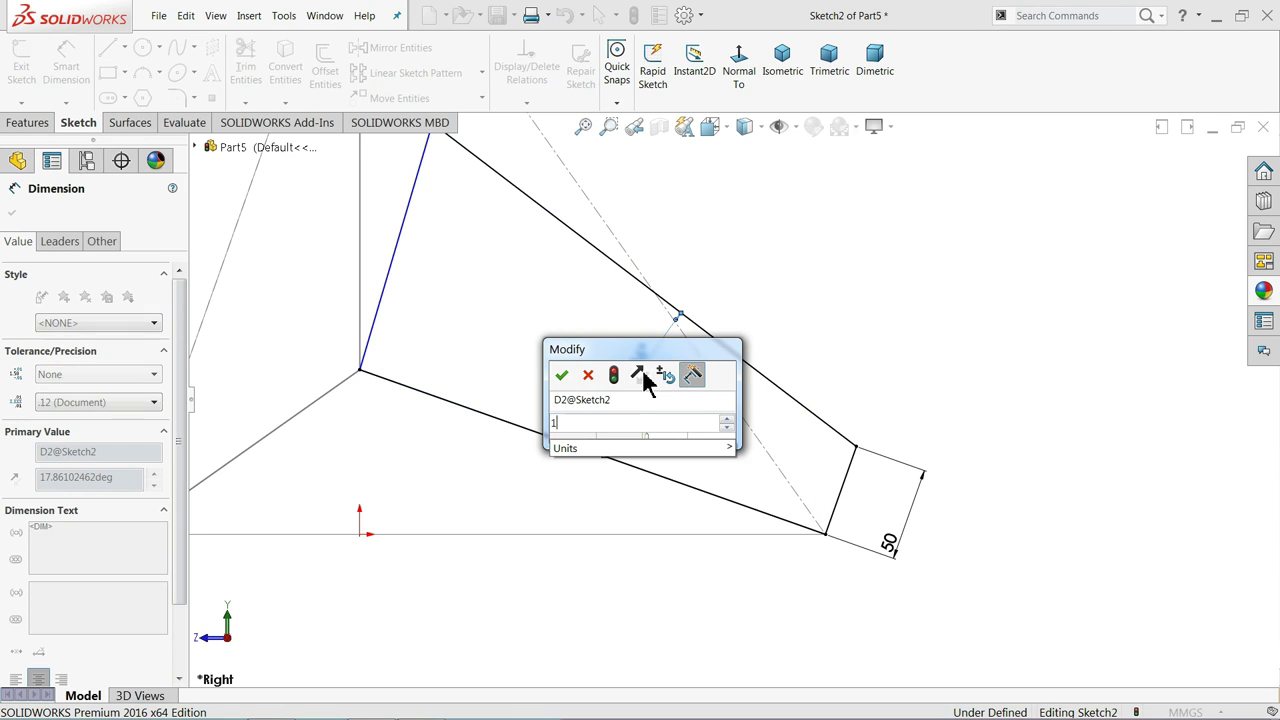
{"action": "left_click", "coordinate": [564, 375]}
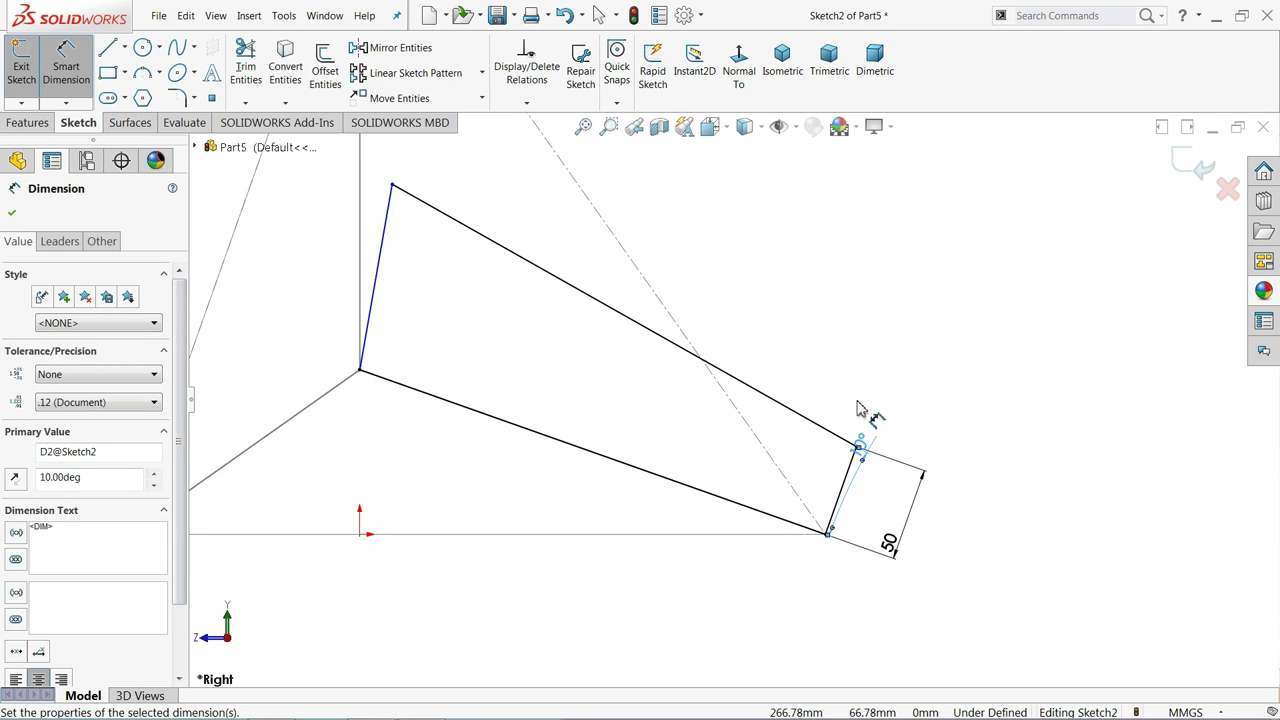
{"action": "left_click_drag", "start_coordinate": [862, 450], "coordinate": [738, 448]}
{"action": "scroll", "coordinate": [693, 435], "scroll_direction": "up", "scroll_amount": 3}
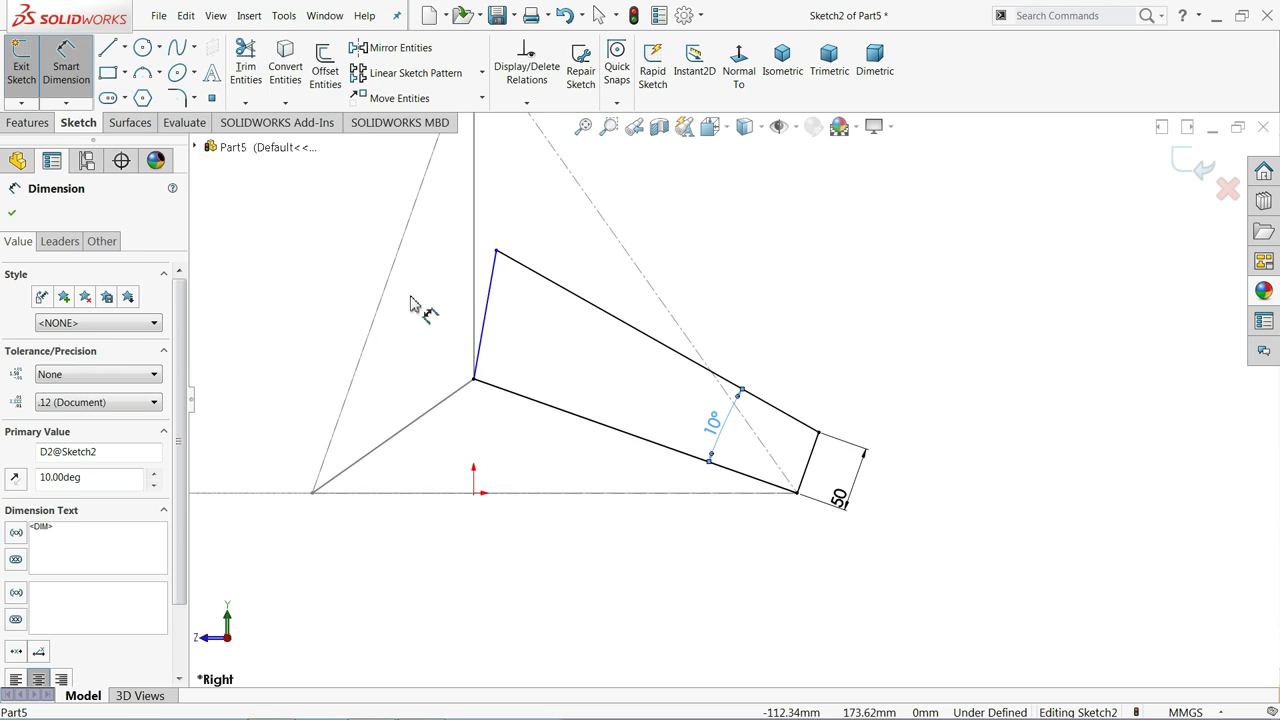
{"action": "scroll", "coordinate": [443, 300], "scroll_direction": "down", "scroll_amount": 1}
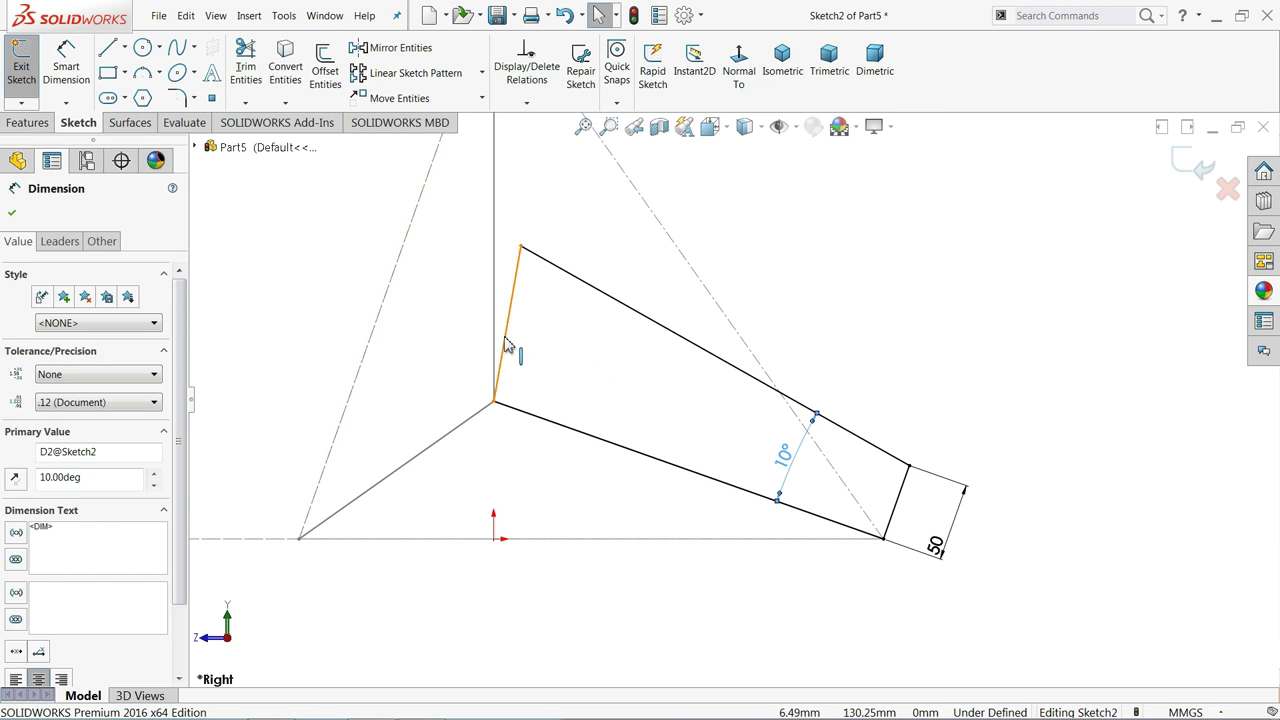
- Make the short inner edge perpendicular to the lower long edge
{"action": "left_click", "coordinate": [505, 341]}
{"action": "left_click", "coordinate": [519, 416], "text": "ctrl"}
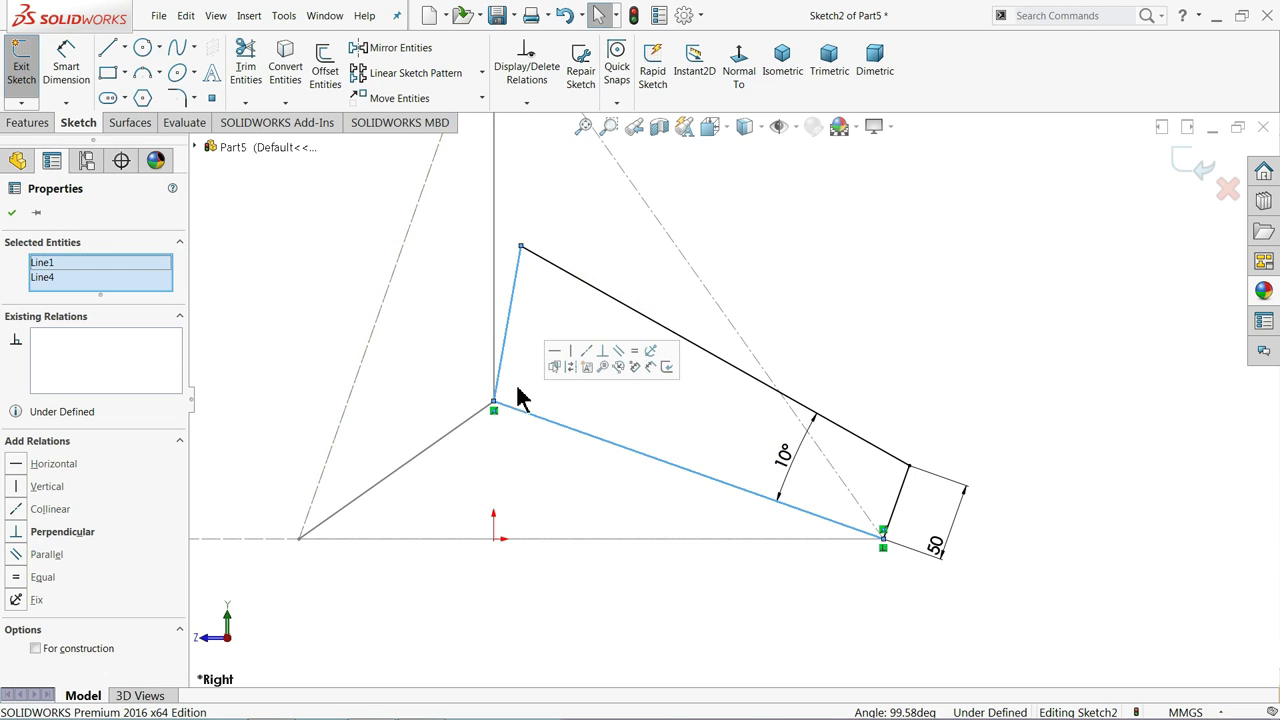
{"action": "left_click", "coordinate": [602, 353]}
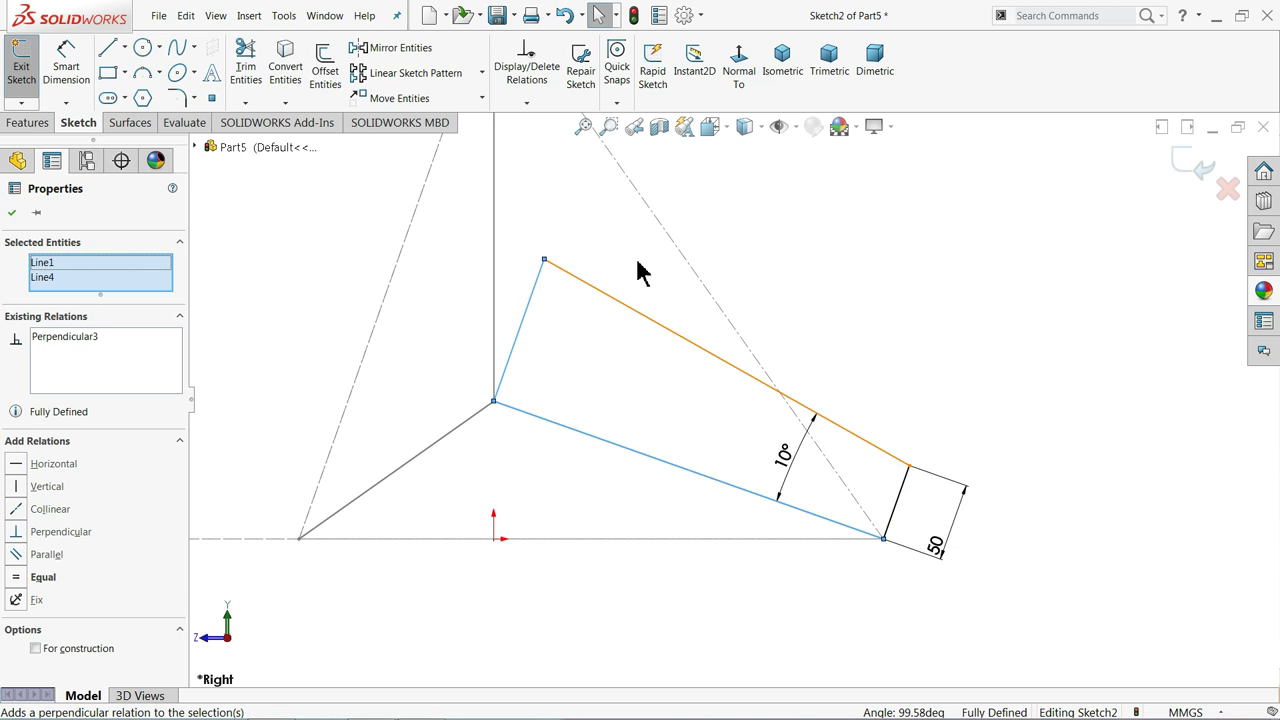
{"action": "key", "text": "Escape"}
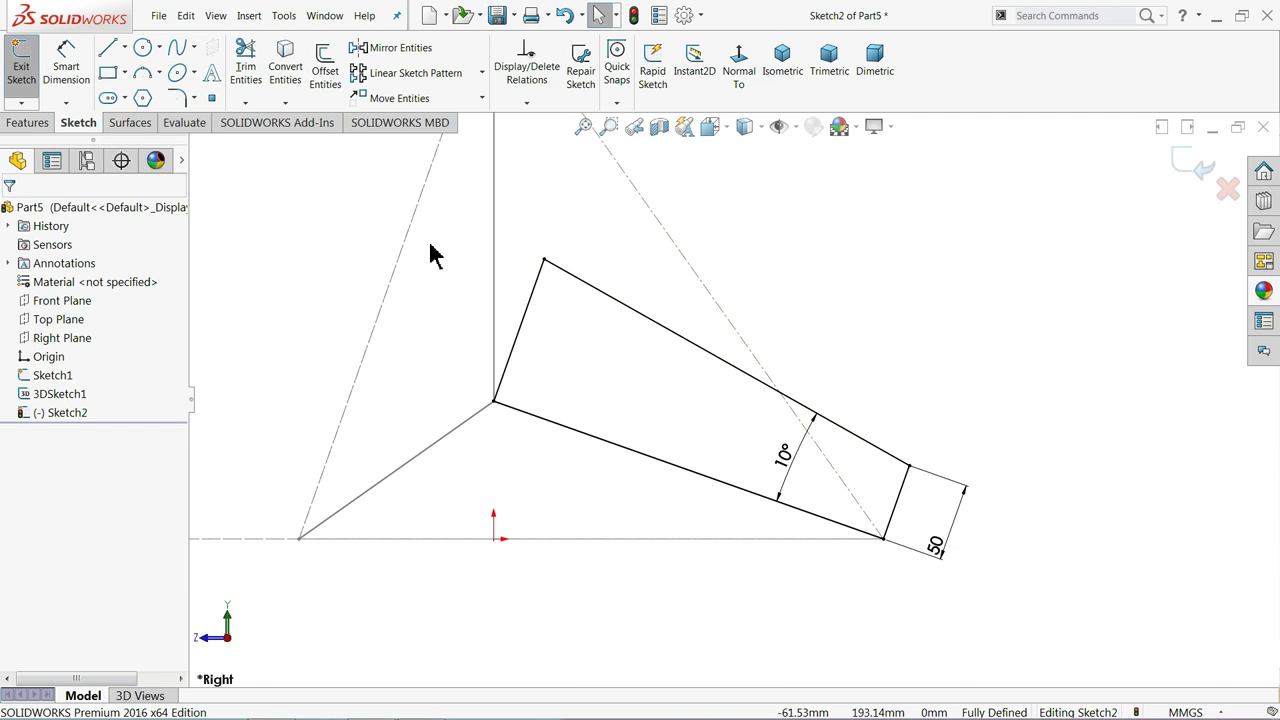
- Revolve the Sketch2 profile 360° about its lower long edge, Line1, into a tapered leg
{"action": "left_click", "coordinate": [40, 124]}
{"action": "left_click", "coordinate": [72, 76]}
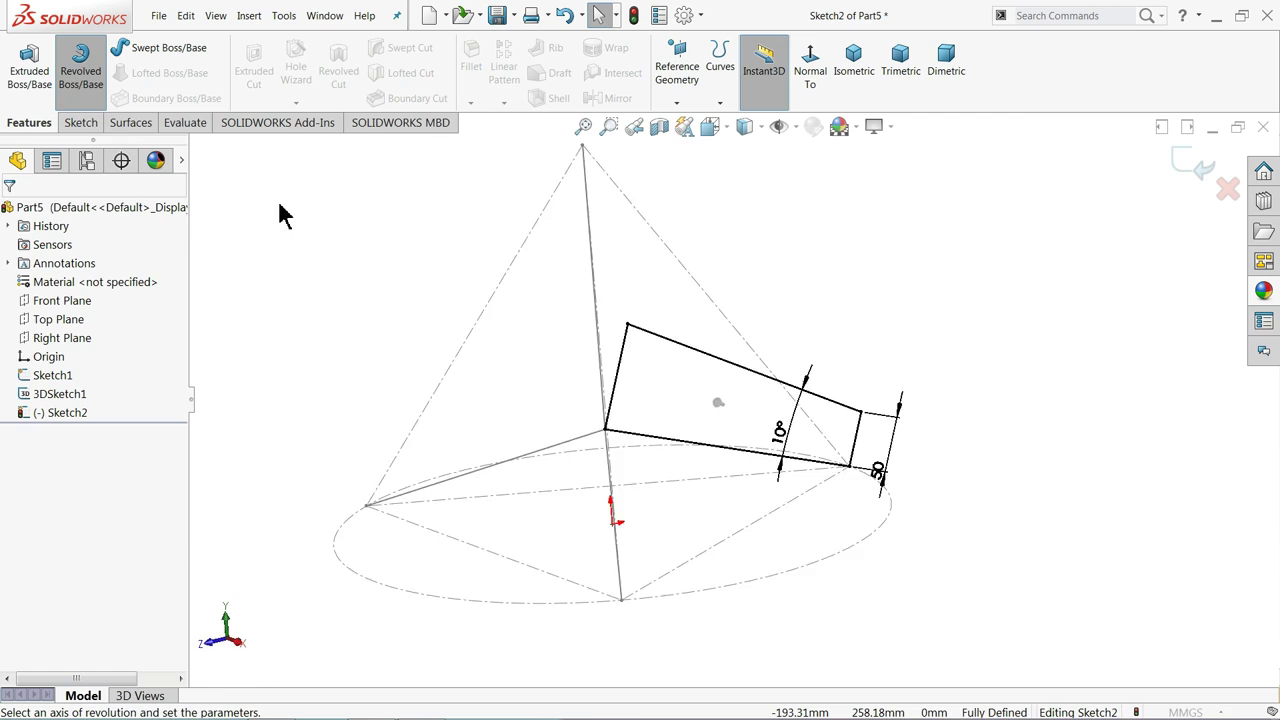
{"action": "left_click", "coordinate": [762, 452]}
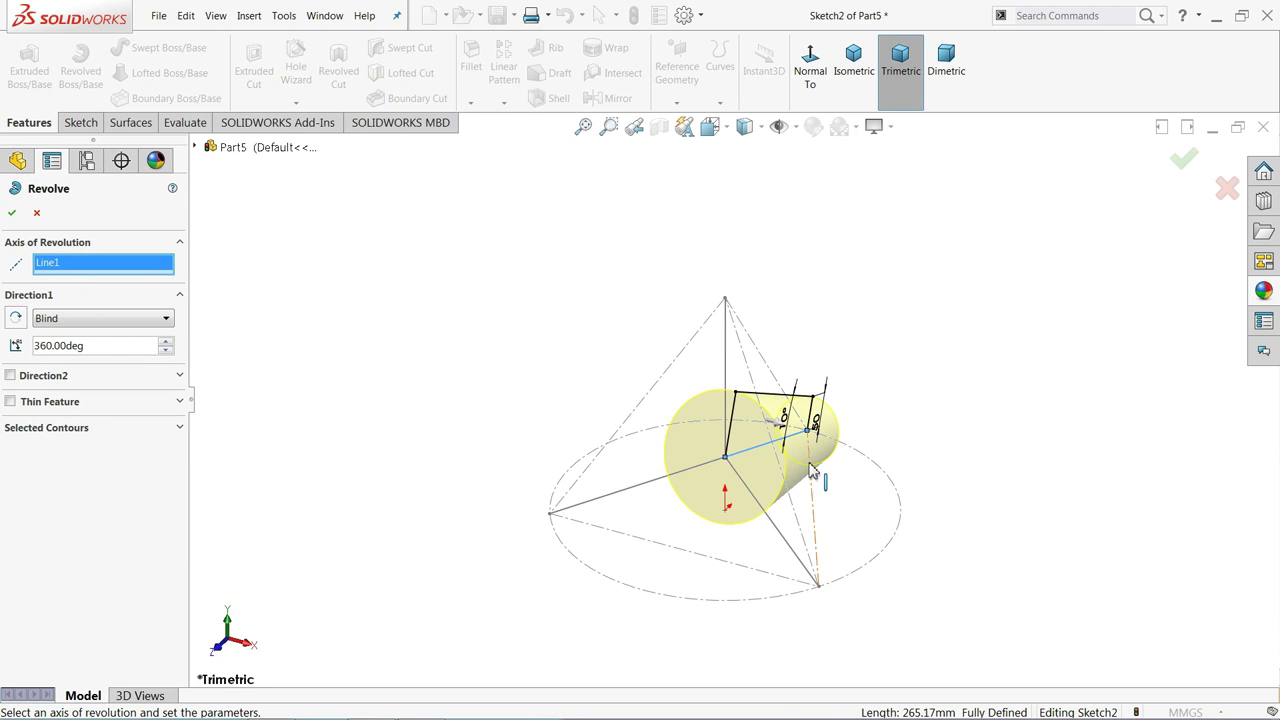
{"action": "scroll", "coordinate": [778, 490], "scroll_direction": "down", "scroll_amount": 2}
{"action": "scroll", "coordinate": [742, 508], "scroll_direction": "up", "scroll_amount": 2}
{"action": "middle_click_drag", "start_coordinate": [729, 486], "coordinate": [527, 502]}
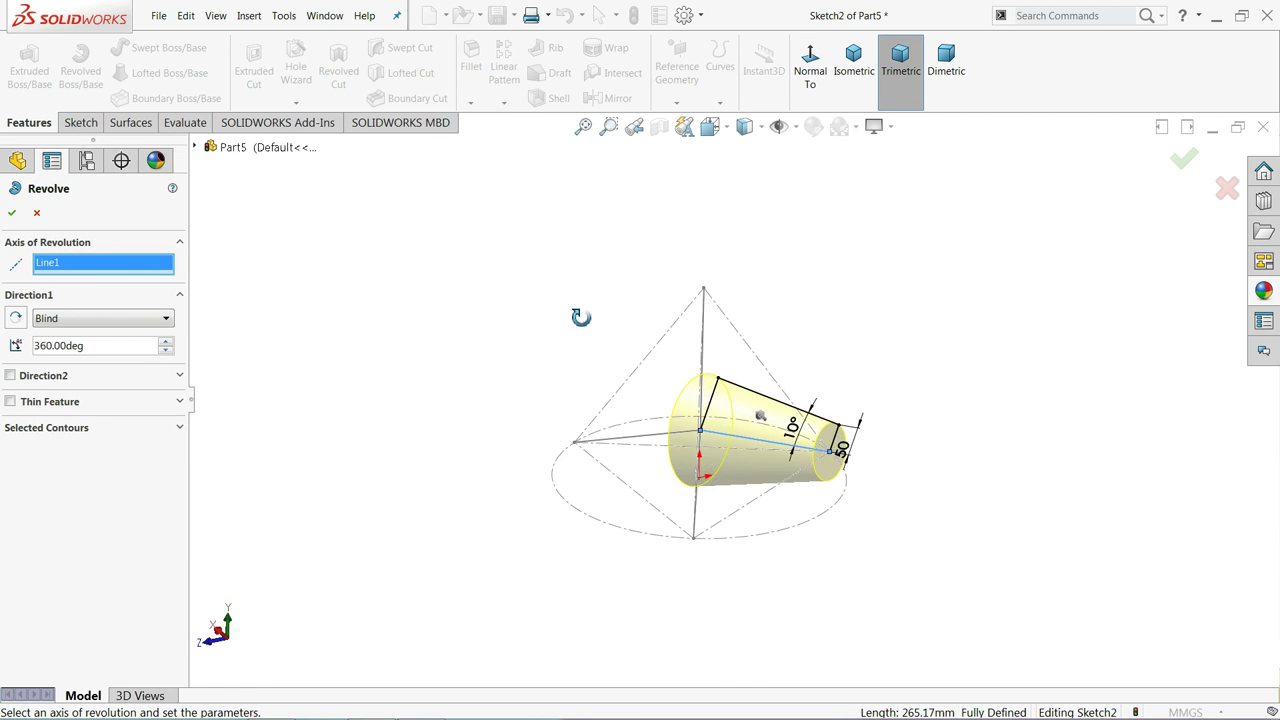
{"action": "scroll", "coordinate": [771, 508], "scroll_direction": "down", "scroll_amount": 1}
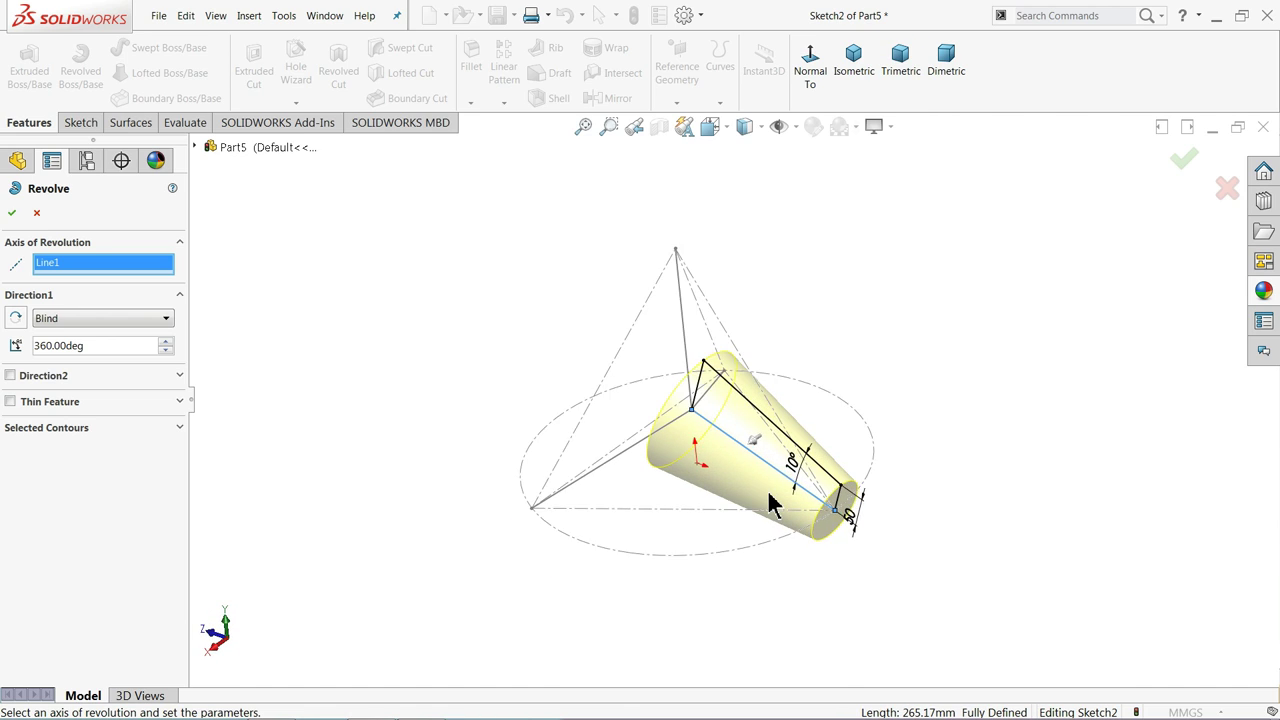
{"action": "scroll", "coordinate": [771, 491], "scroll_direction": "down", "scroll_amount": 1}
{"action": "scroll", "coordinate": [771, 491], "scroll_direction": "down", "scroll_amount": 1}
{"action": "left_click", "coordinate": [11, 213]}
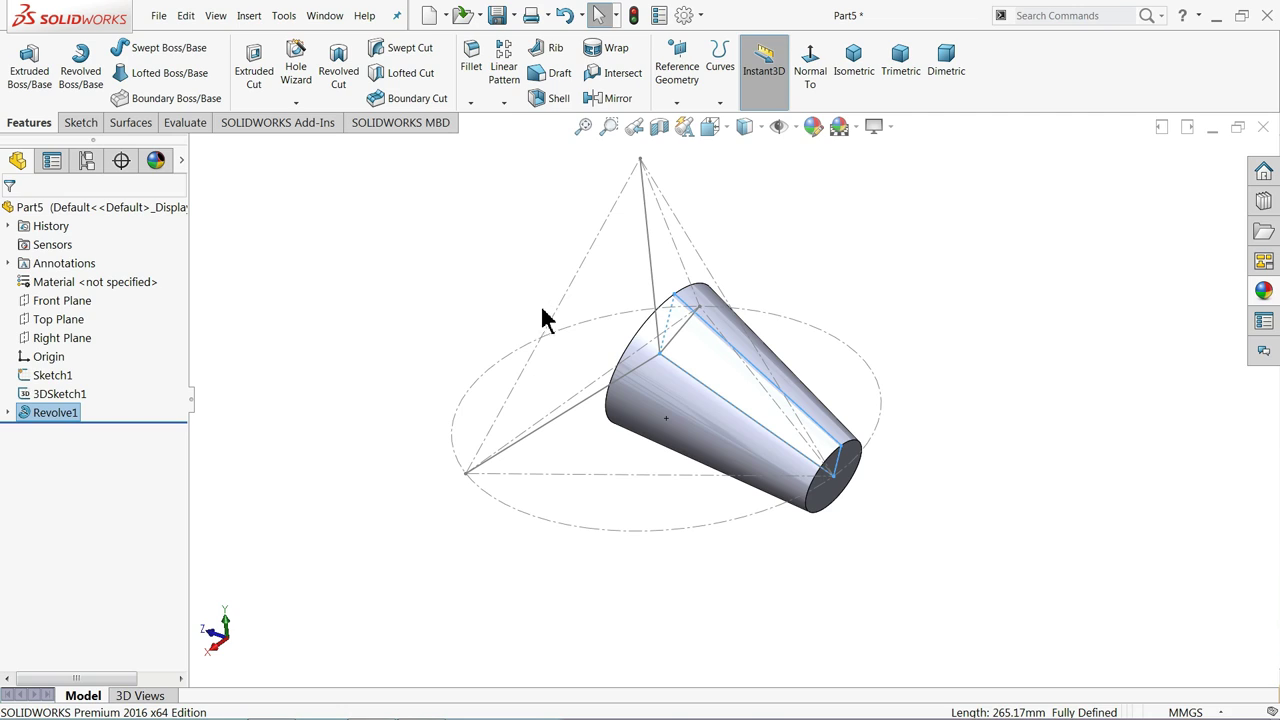
- Set up a circular pattern of Revolve1 around the 3D sketch axis line
{"action": "left_click", "coordinate": [509, 104]}
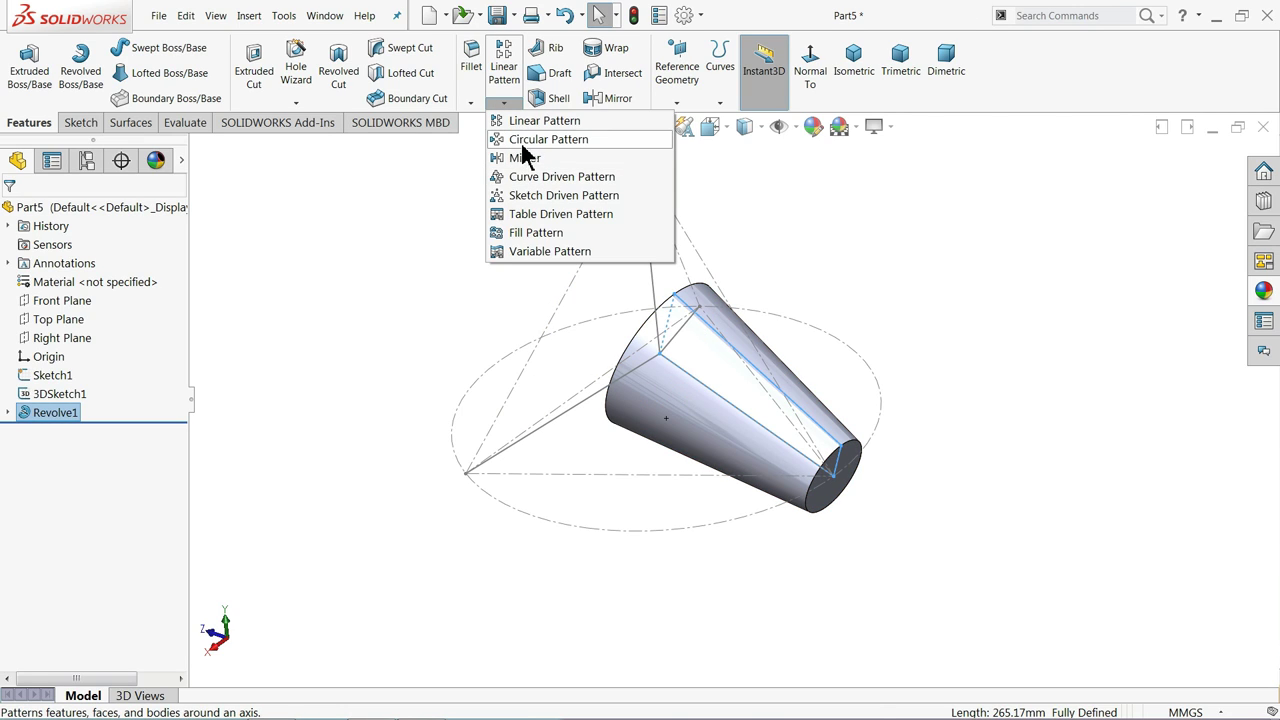
{"action": "left_click", "coordinate": [540, 140]}
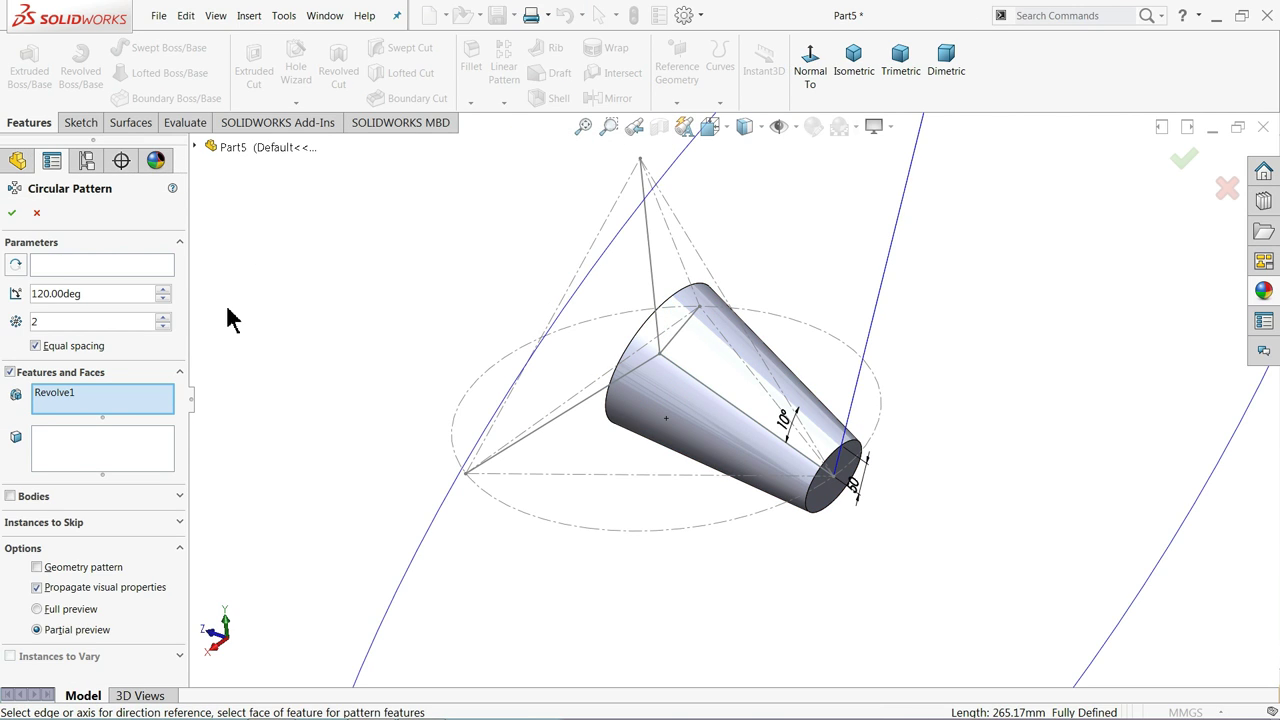
{"action": "left_click", "coordinate": [53, 400]}
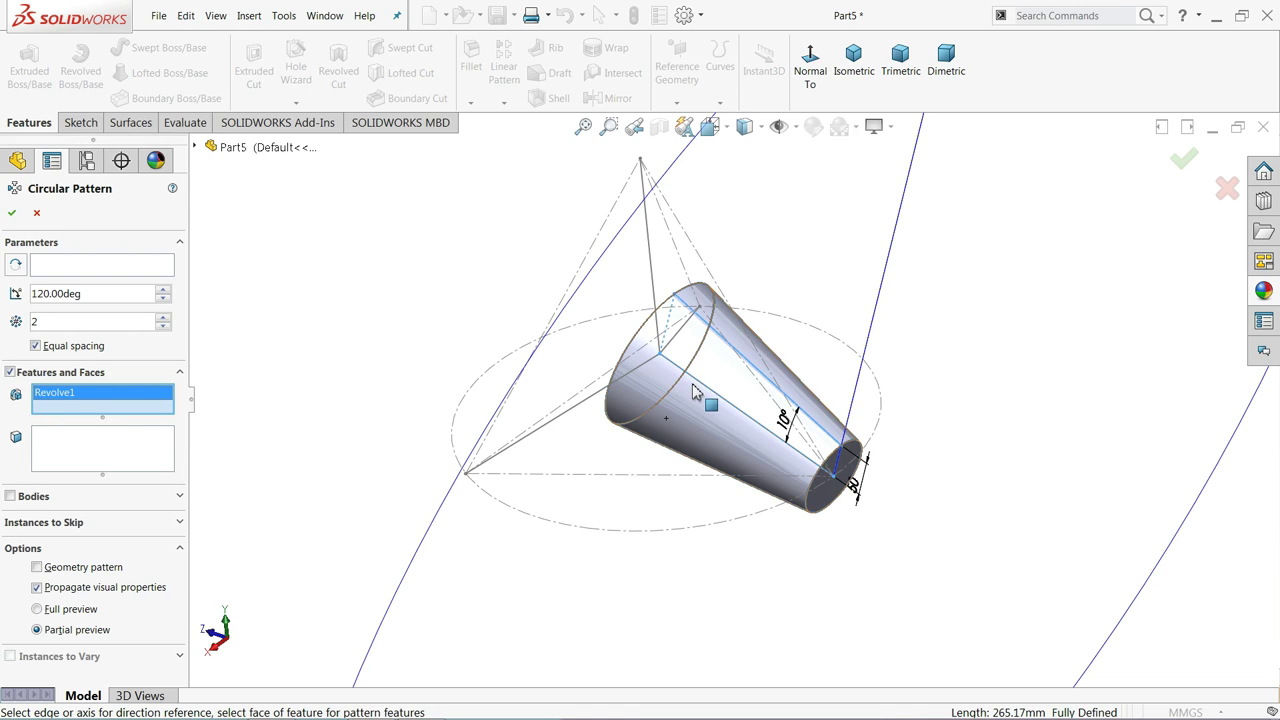
{"action": "left_click", "coordinate": [62, 270]}
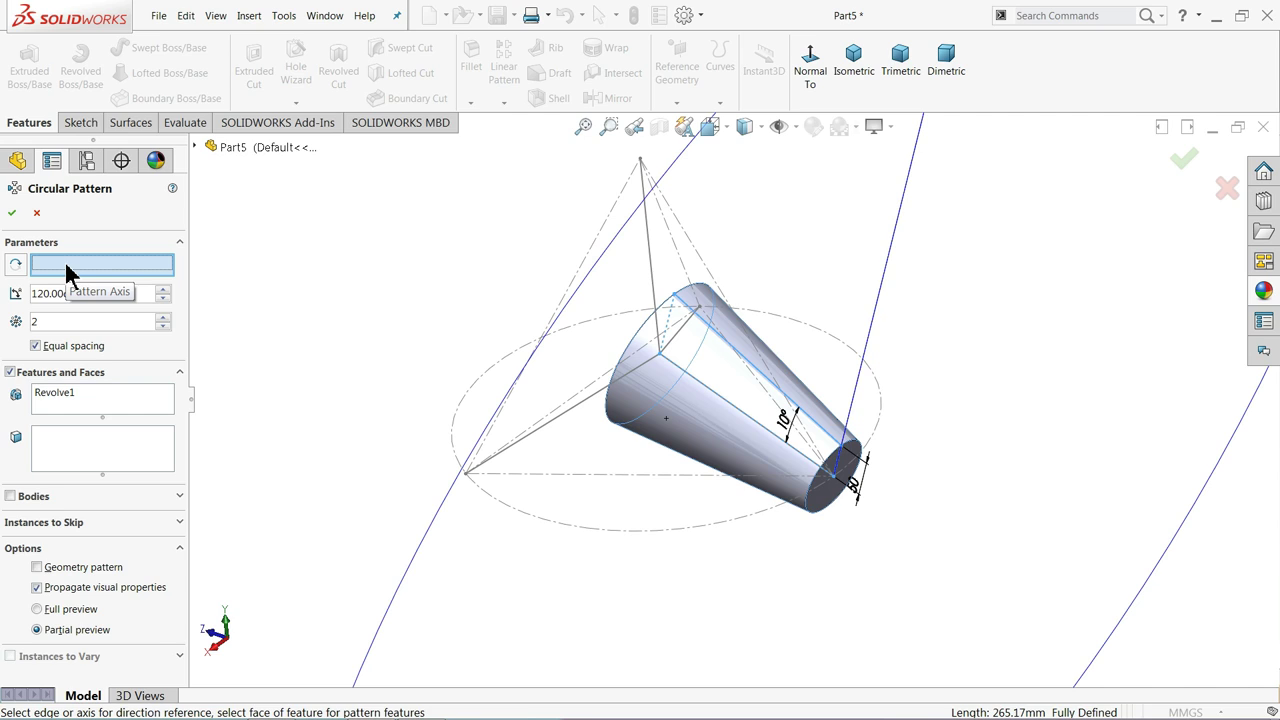
{"action": "middle_click_drag", "start_coordinate": [678, 280], "coordinate": [709, 200]}
{"action": "left_click", "coordinate": [664, 241]}
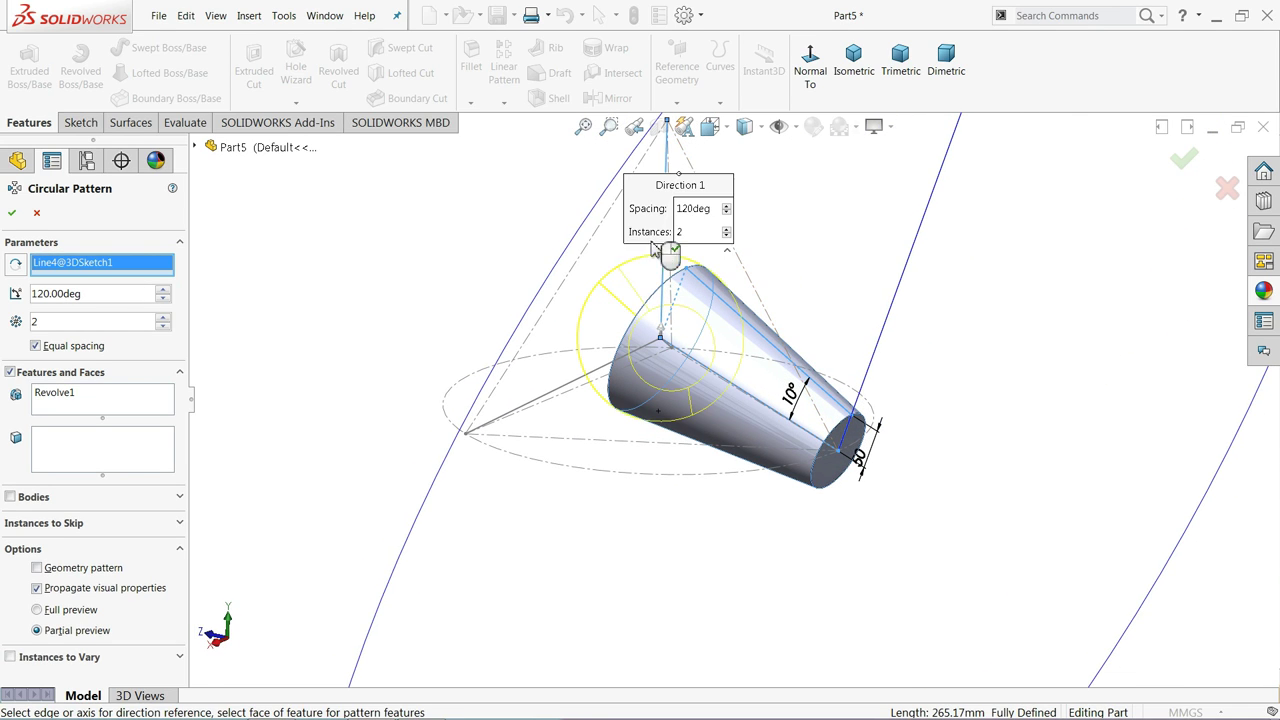
{"action": "middle_click_drag", "start_coordinate": [586, 266], "coordinate": [656, 293]}
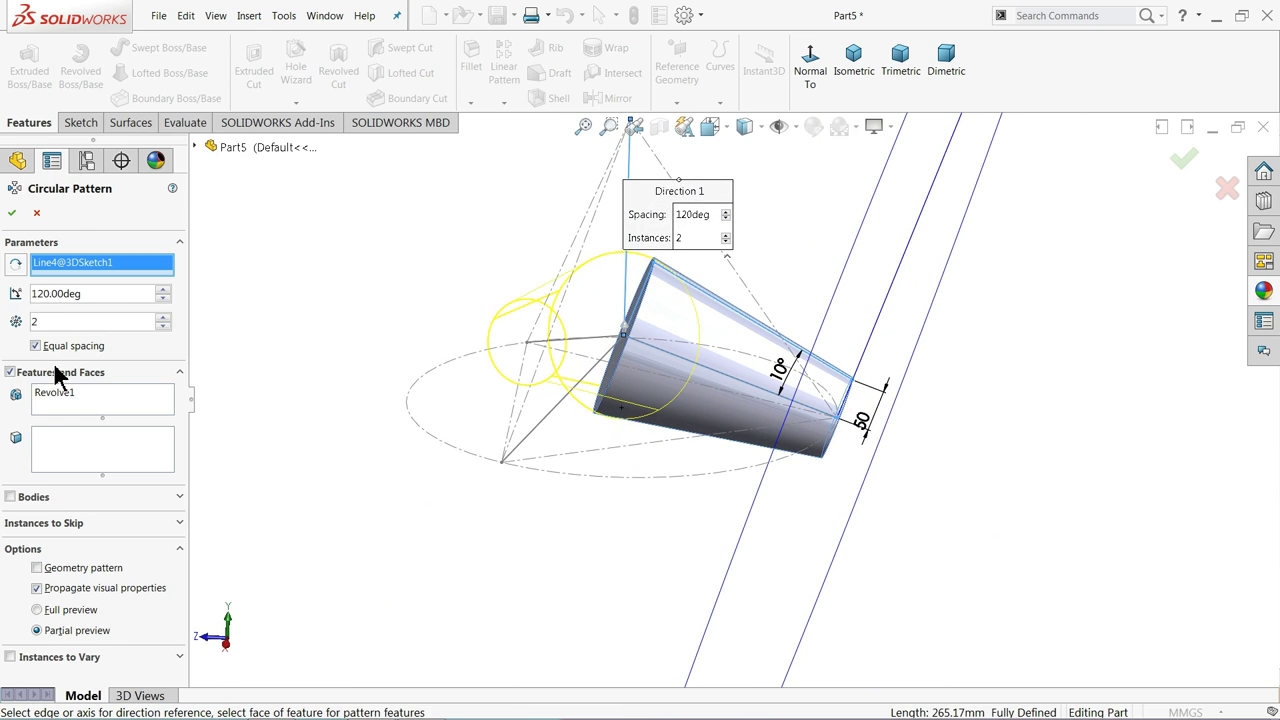
- Pattern the leg 3 times over 360° to make three equally spaced legs
{"action": "left_click_drag", "start_coordinate": [101, 294], "coordinate": [27, 292]}
{"action": "type", "text": "360"}
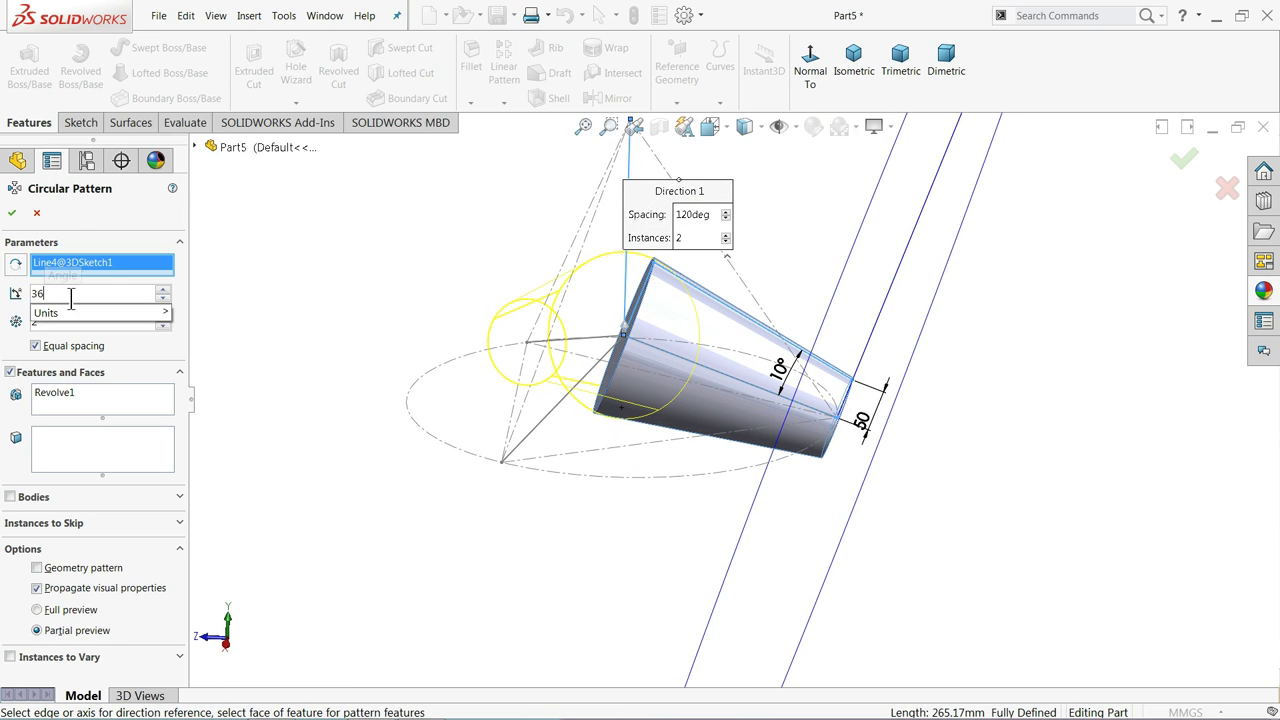
{"action": "key", "text": "Return"}
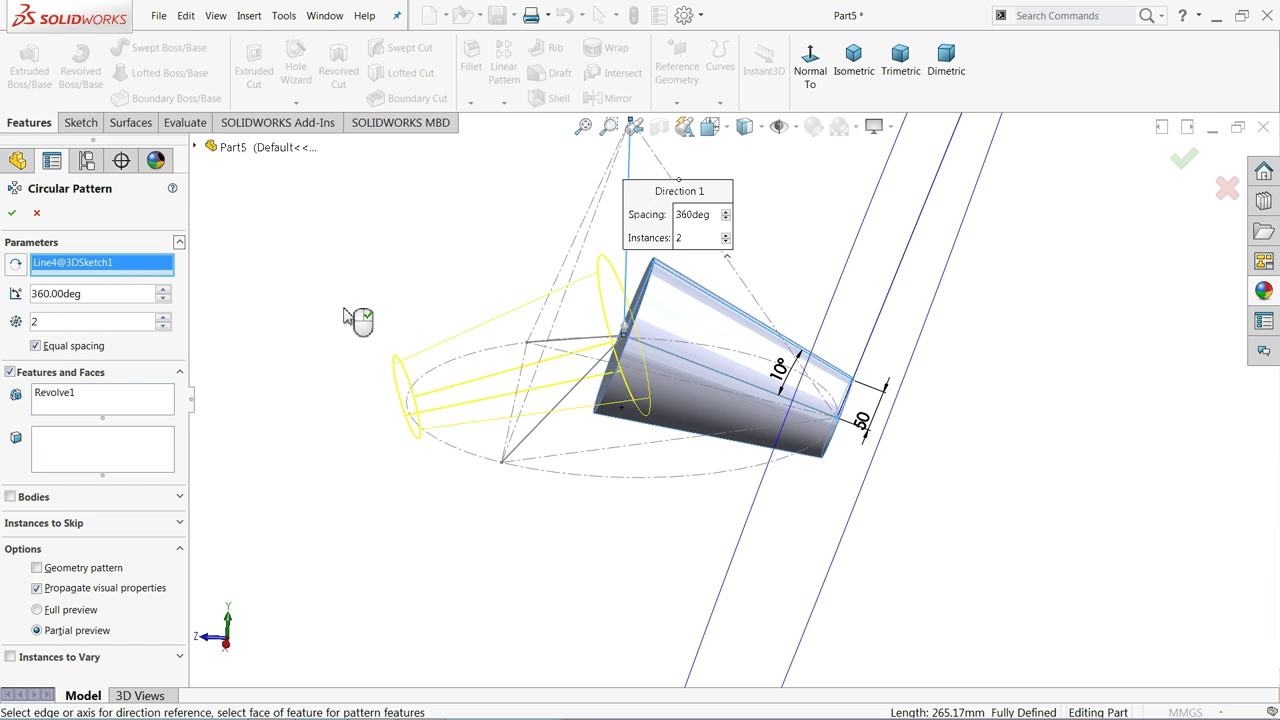
{"action": "middle_click_drag", "start_coordinate": [315, 300], "coordinate": [275, 320]}
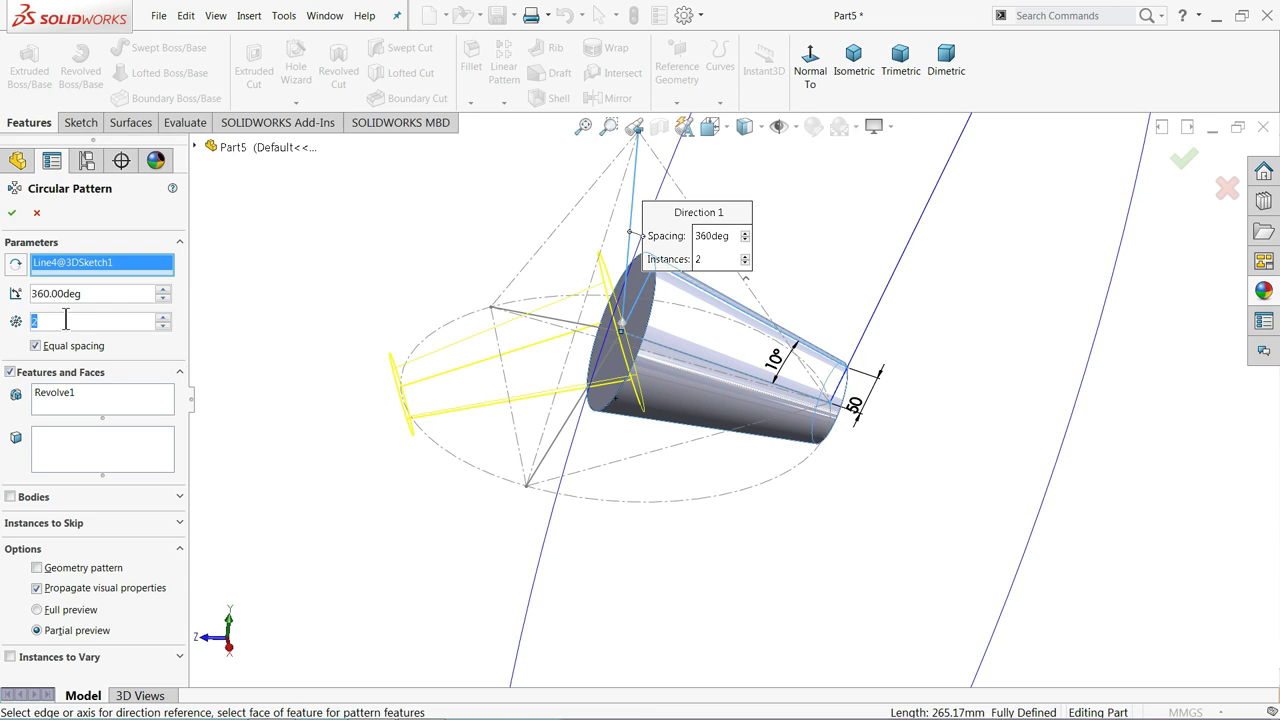
{"action": "type", "text": "3"}
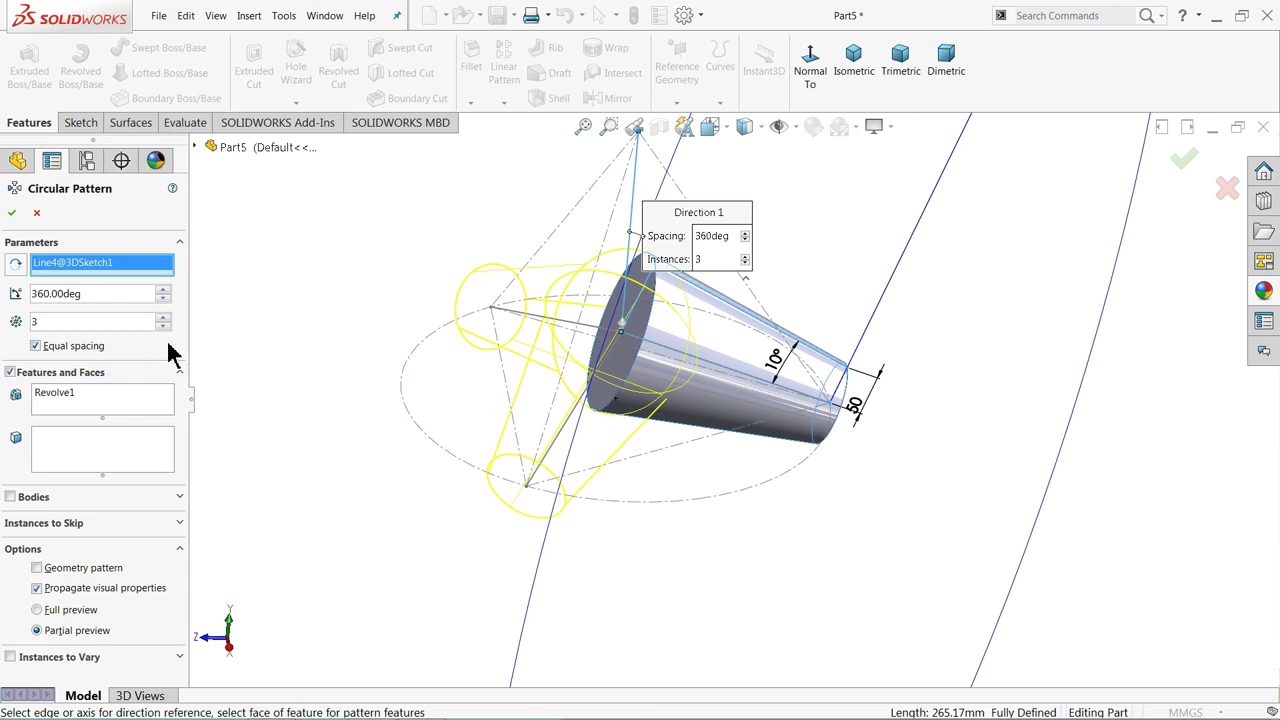
{"action": "left_click", "coordinate": [11, 213]}
{"action": "mouse_move", "coordinate": [329, 380]}
{"action": "middle_mouse_down"}
{"action": "mouse_move", "coordinate": [315, 445]}
{"action": "mouse_move", "coordinate": [306, 374]}
{"action": "middle_mouse_up"}
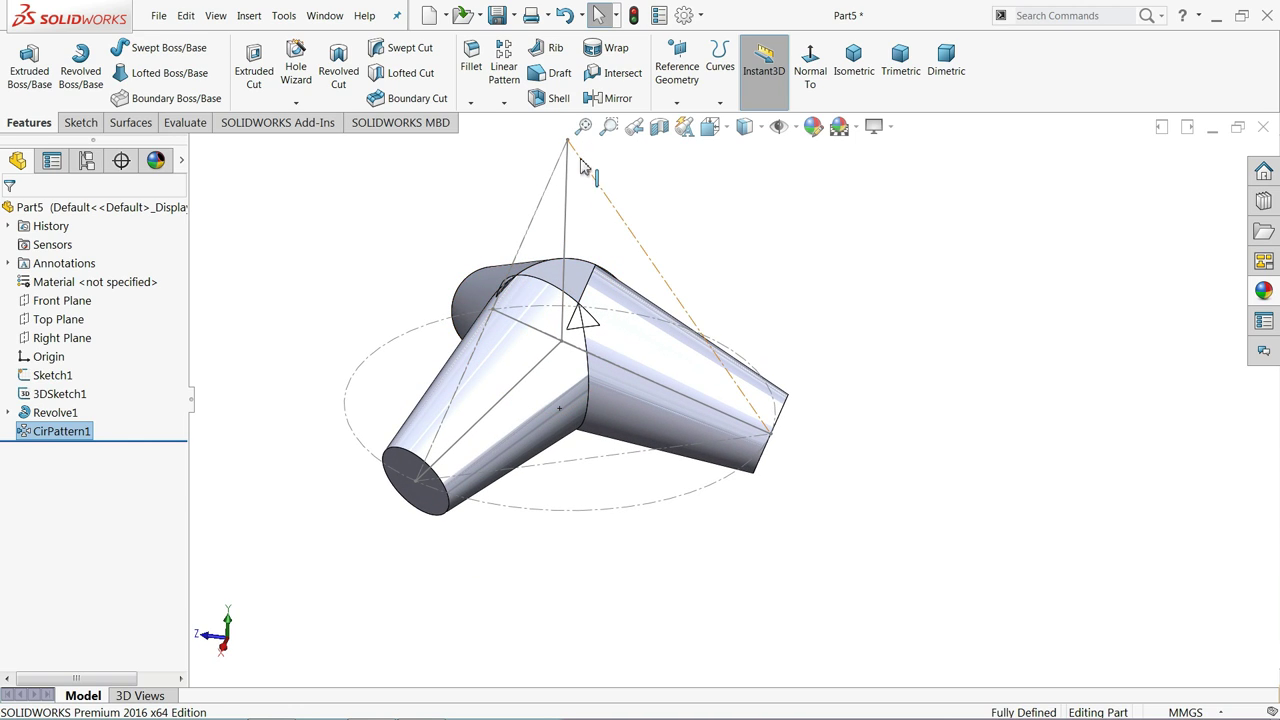
- Start a second circular pattern with Revolve1, not CirPattern1, as the feature to repeat
{"action": "key", "text": "f"}
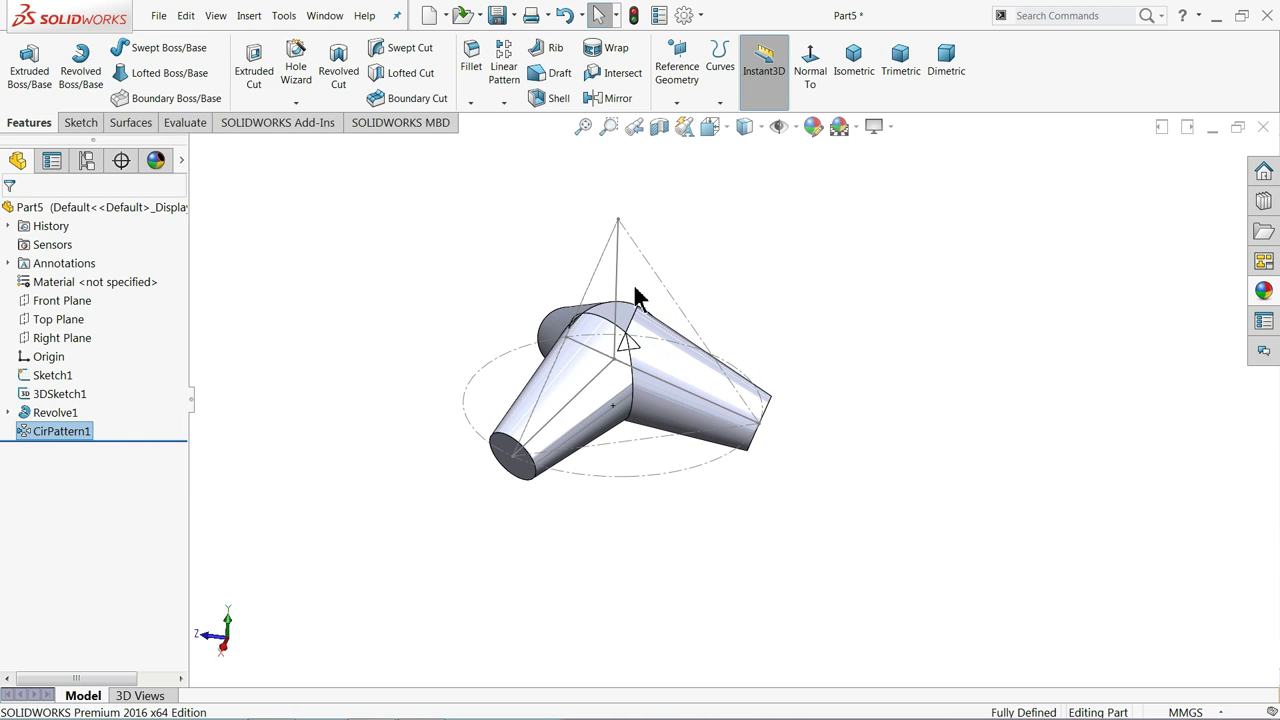
{"action": "scroll", "coordinate": [637, 297], "scroll_direction": "down", "scroll_amount": 1}
{"action": "left_click", "coordinate": [503, 106]}
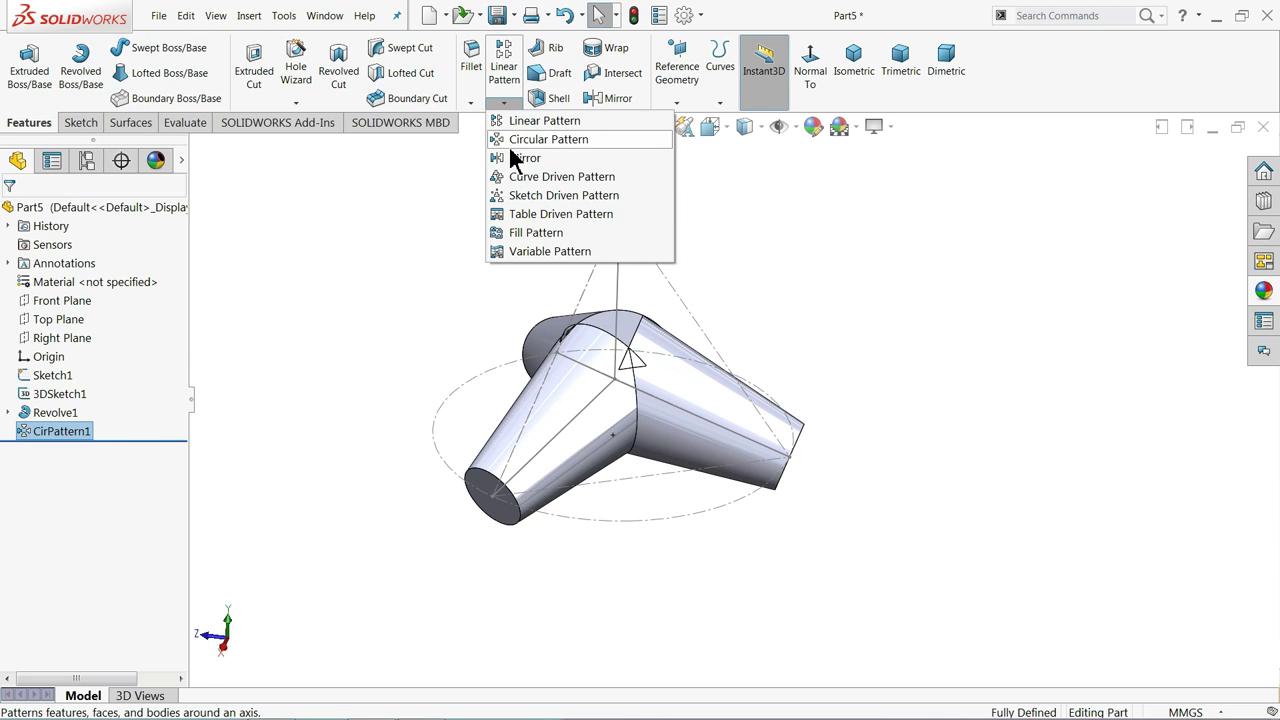
{"action": "left_click", "coordinate": [511, 142]}
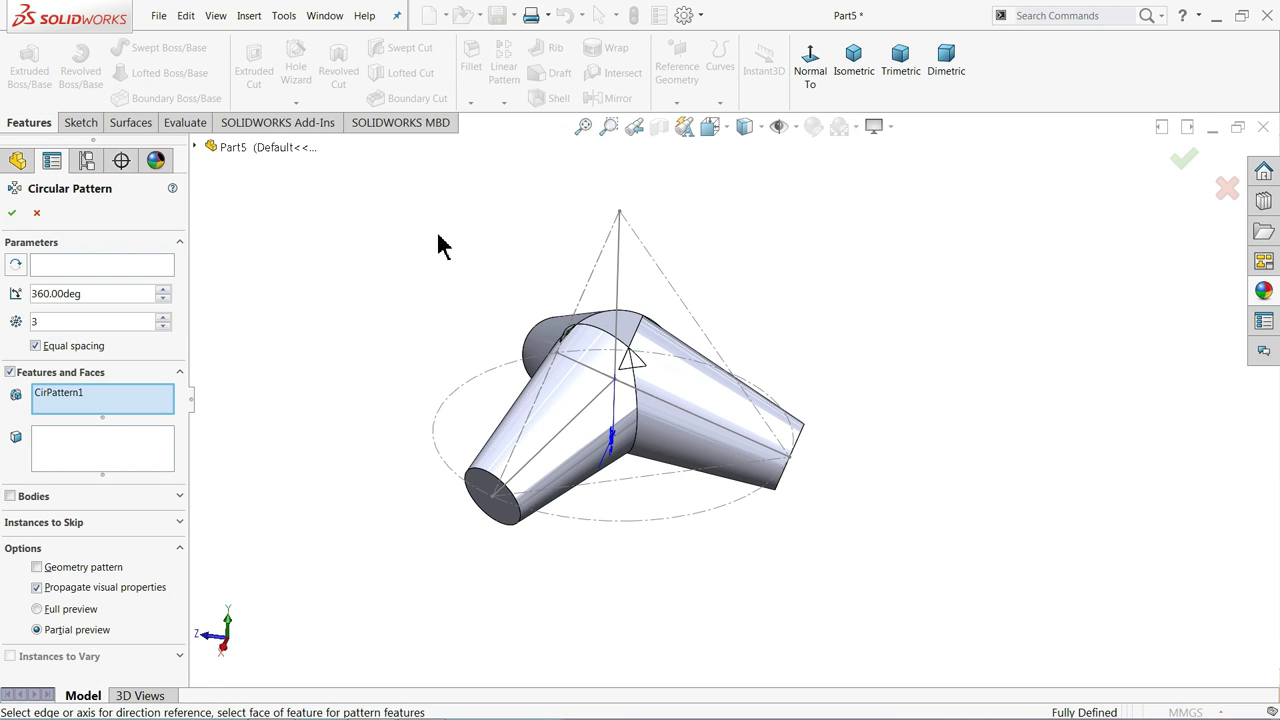
{"action": "right_click", "coordinate": [72, 400]}
{"action": "left_click", "coordinate": [109, 406]}
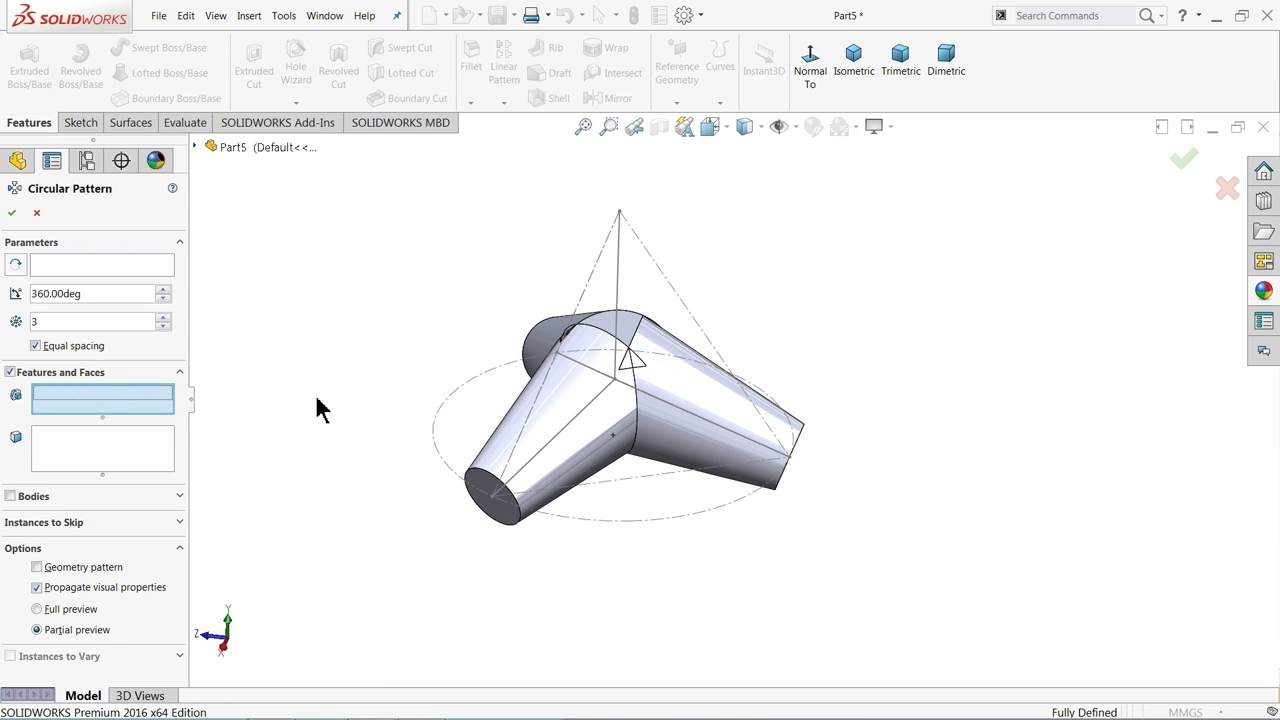
{"action": "left_click", "coordinate": [196, 148]}
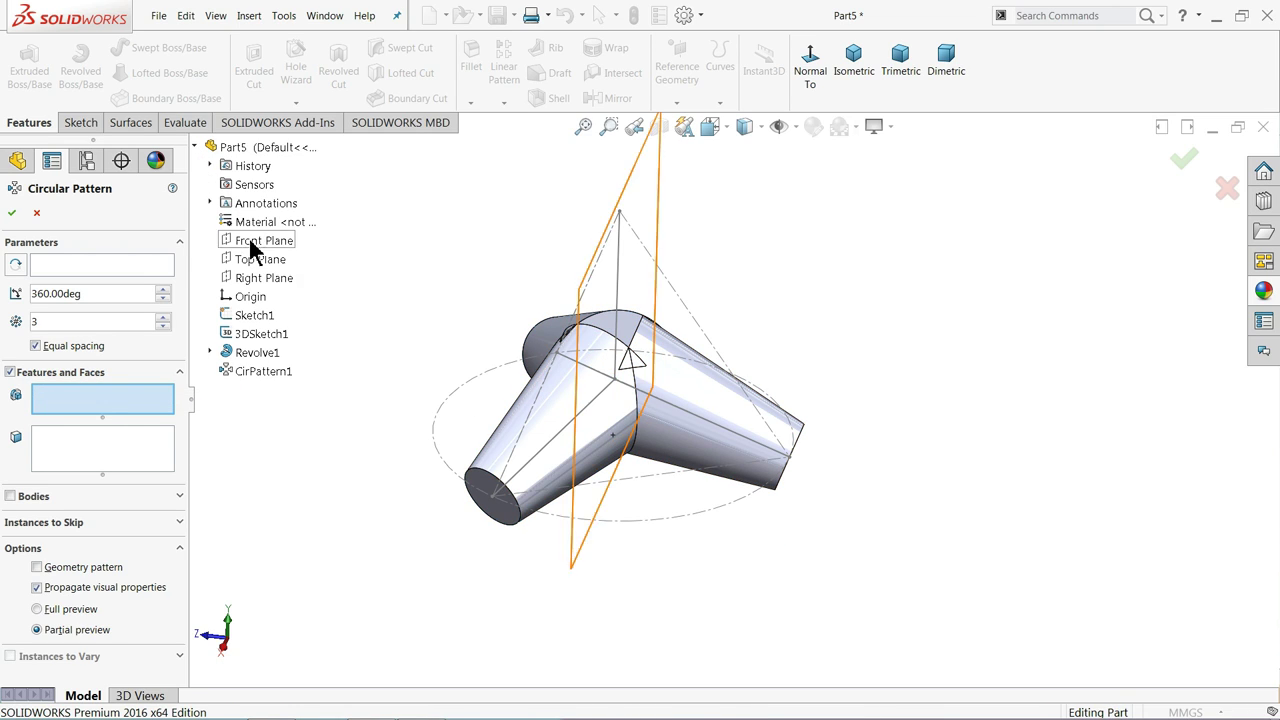
{"action": "left_click", "coordinate": [256, 355]}
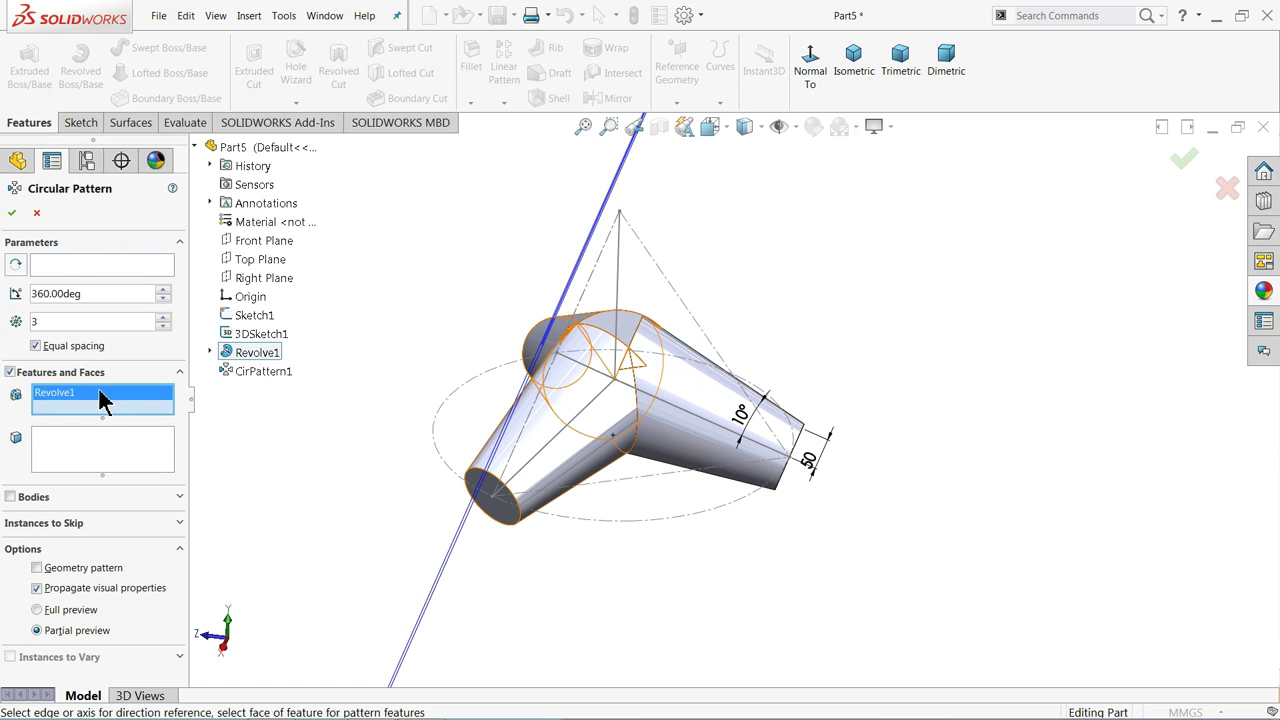
- Pattern the leg around Line2 with 2 instances at 120° to add the fourth leg
{"action": "left_click", "coordinate": [72, 268]}
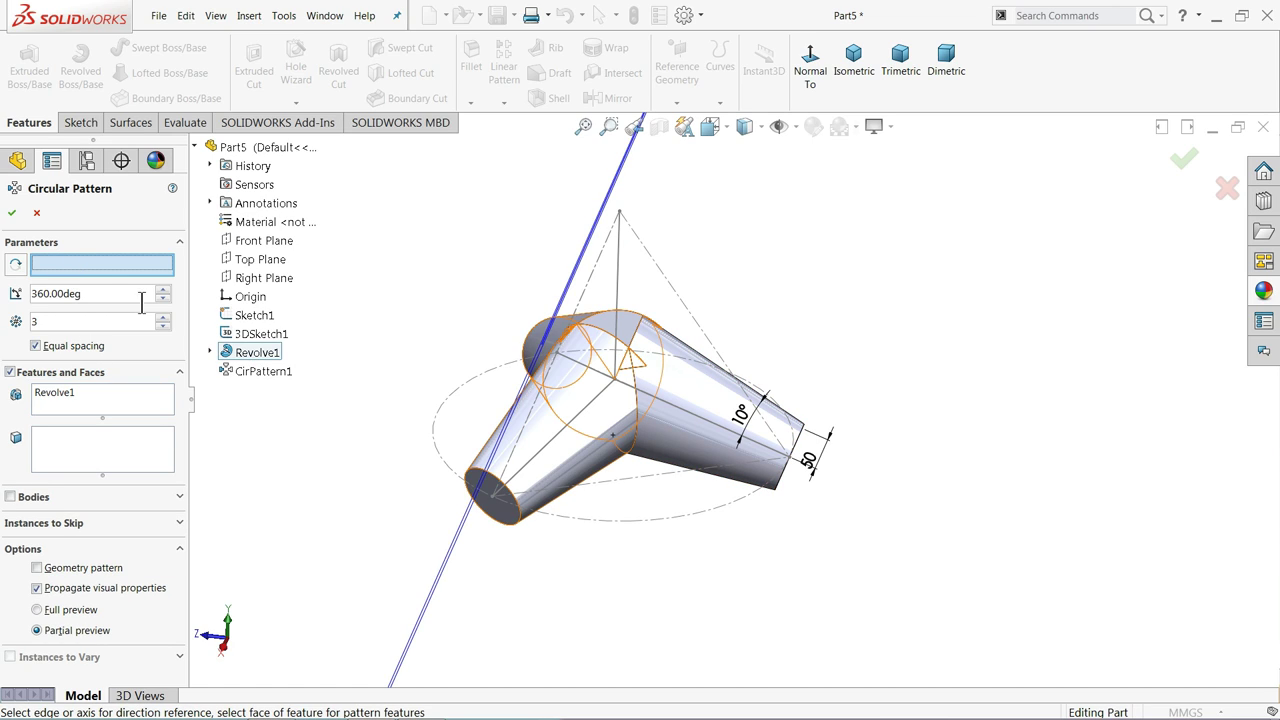
{"action": "mouse_move", "coordinate": [466, 343]}
{"action": "middle_mouse_down"}
{"action": "mouse_move", "coordinate": [628, 372]}
{"action": "mouse_move", "coordinate": [614, 423]}
{"action": "middle_mouse_up"}
{"action": "scroll", "coordinate": [614, 423], "scroll_direction": "down", "scroll_amount": 3}
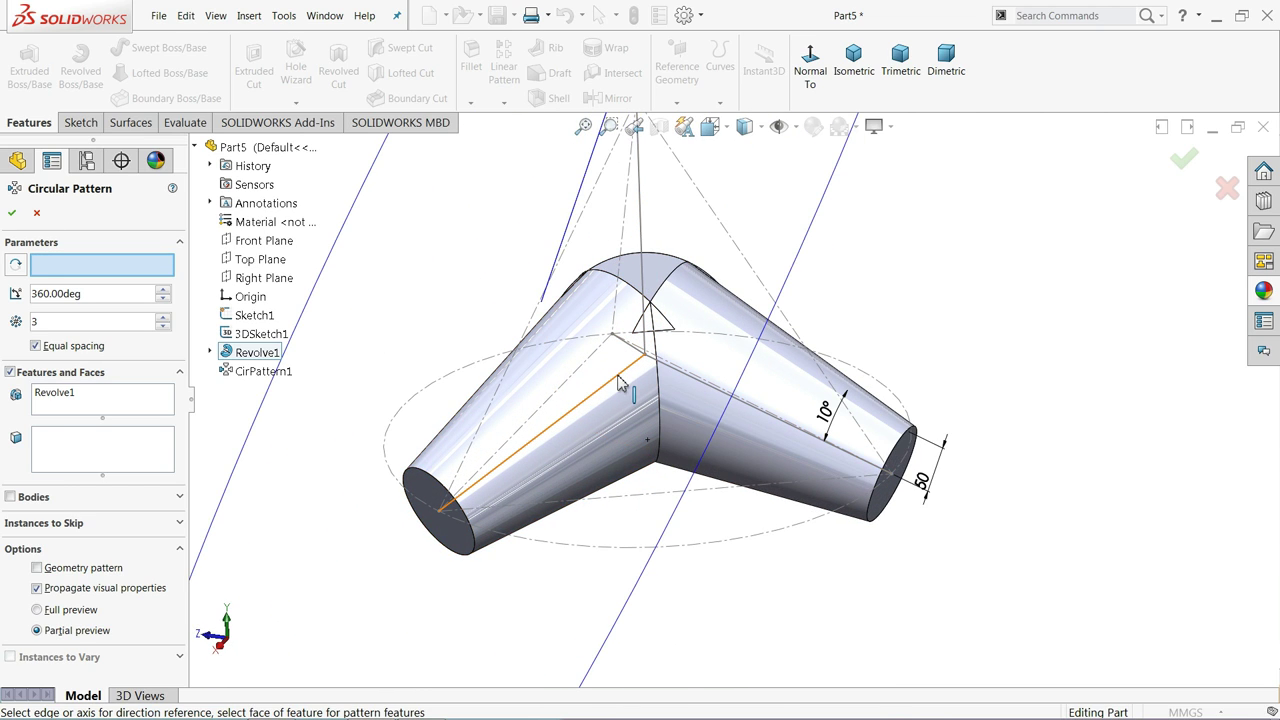
{"action": "left_click", "coordinate": [621, 376]}
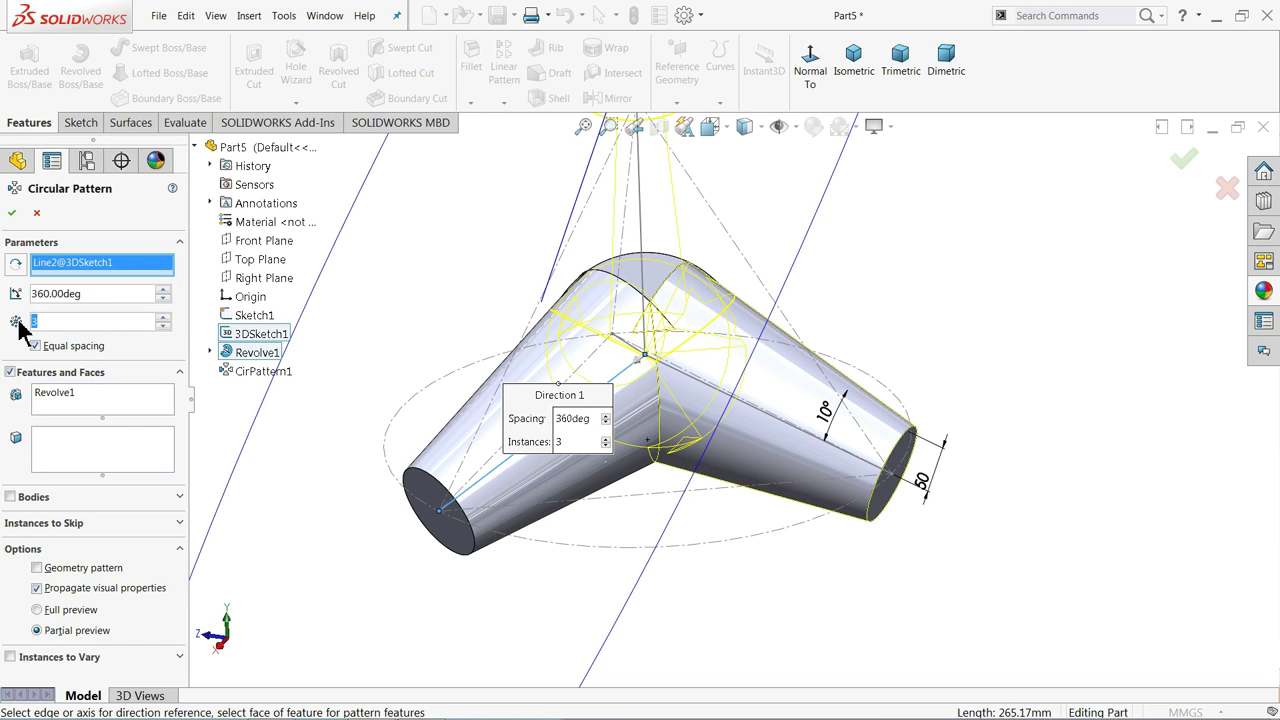
{"action": "type", "text": "2"}
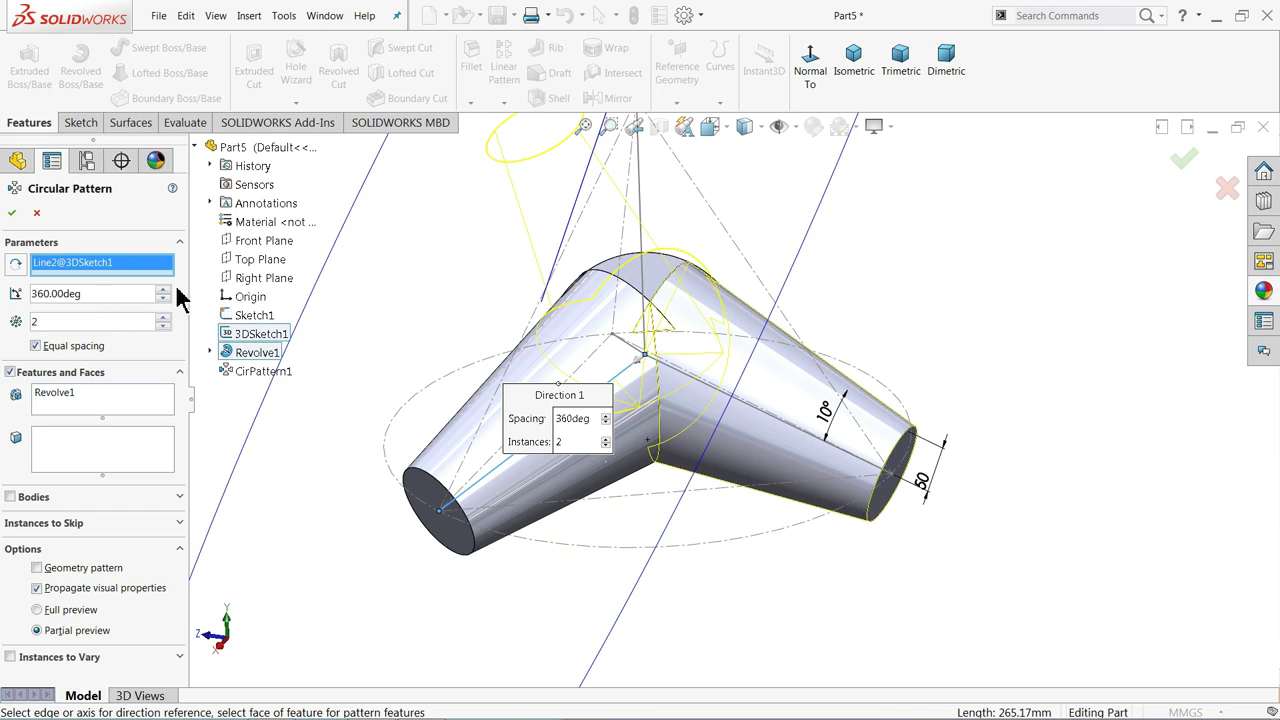
{"action": "type", "text": "z"}
{"action": "double_click", "coordinate": [98, 293]}
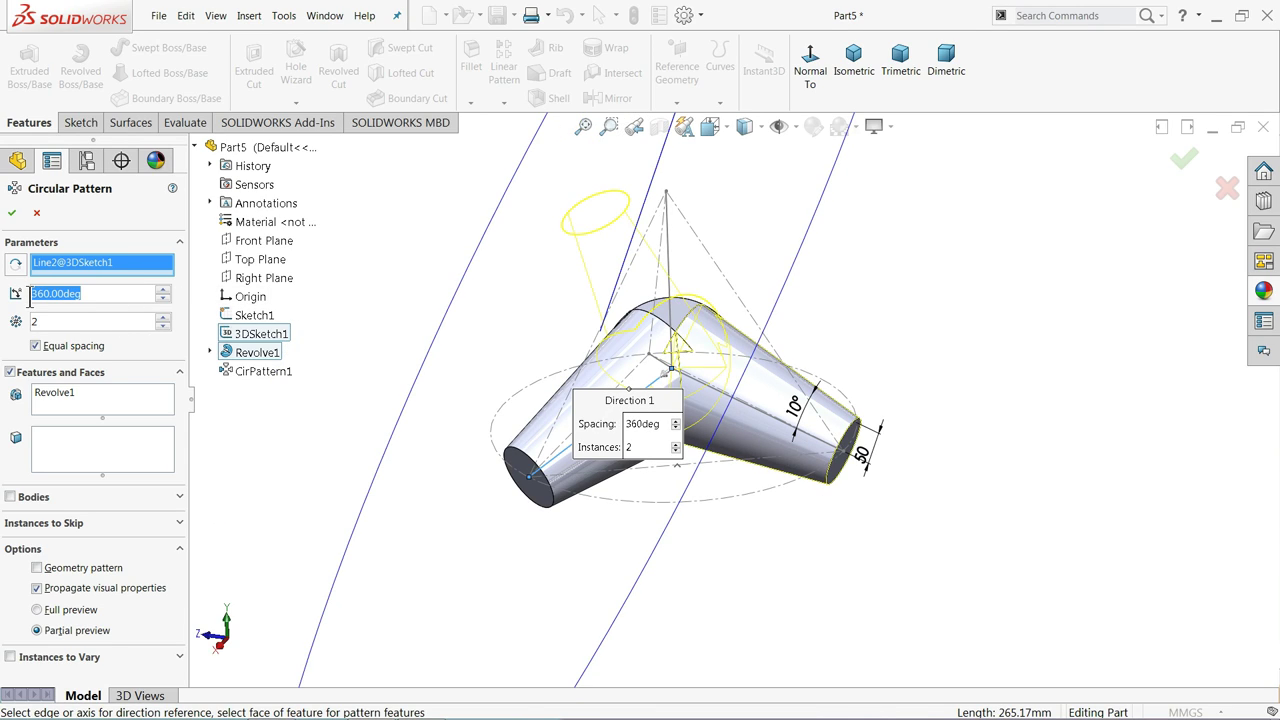
{"action": "type", "text": "120"}
{"action": "key", "text": "Return"}
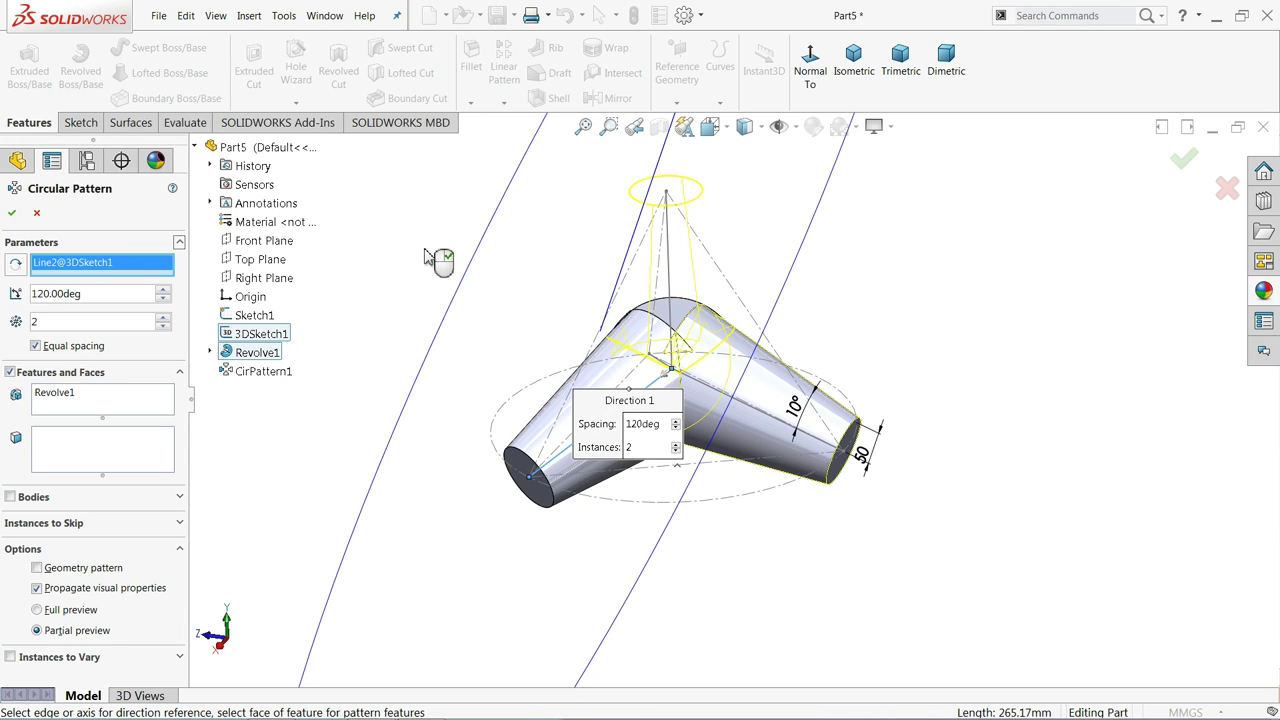
{"action": "left_click", "coordinate": [12, 214]}
{"action": "mouse_move", "coordinate": [406, 337]}
{"action": "middle_mouse_down"}
{"action": "mouse_move", "coordinate": [560, 337]}
{"action": "mouse_move", "coordinate": [346, 317]}
{"action": "mouse_move", "coordinate": [391, 369]}
{"action": "mouse_move", "coordinate": [463, 339]}
{"action": "mouse_move", "coordinate": [429, 351]}
{"action": "middle_mouse_up"}
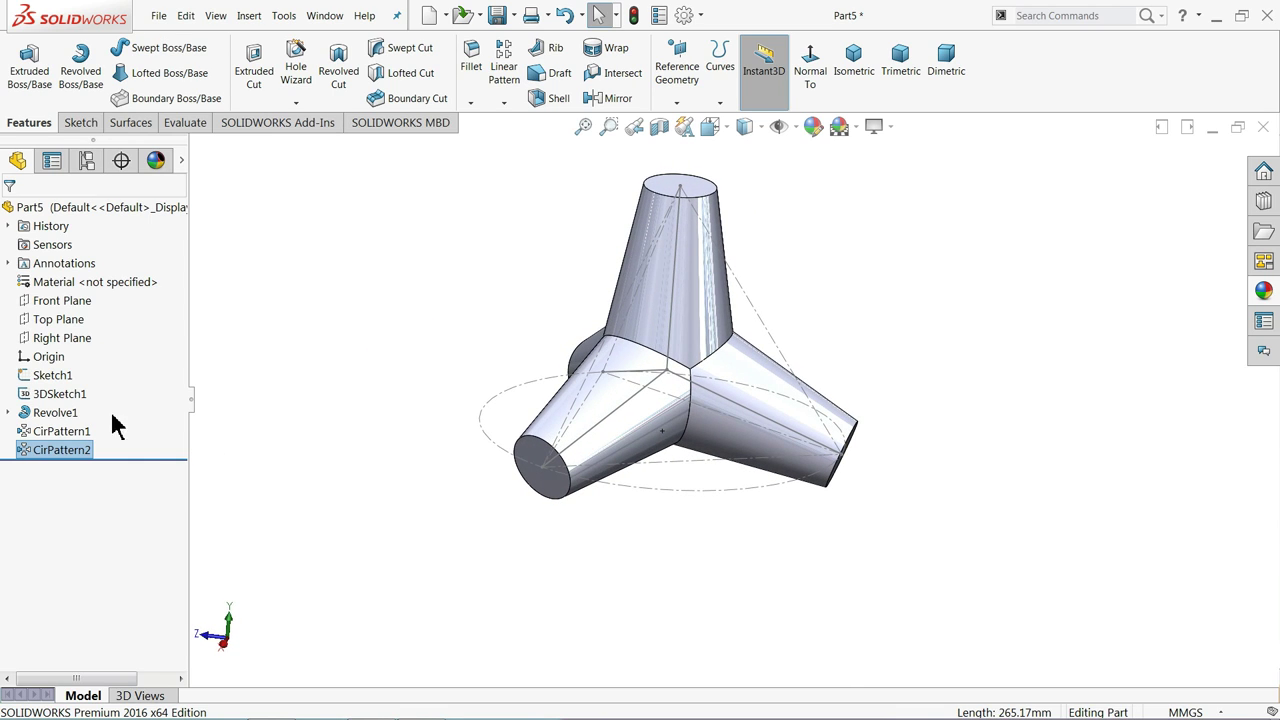
- Hide Sketch1 and 3DSketch1 so only the four-legged solid is visible
{"action": "left_click", "coordinate": [38, 376]}
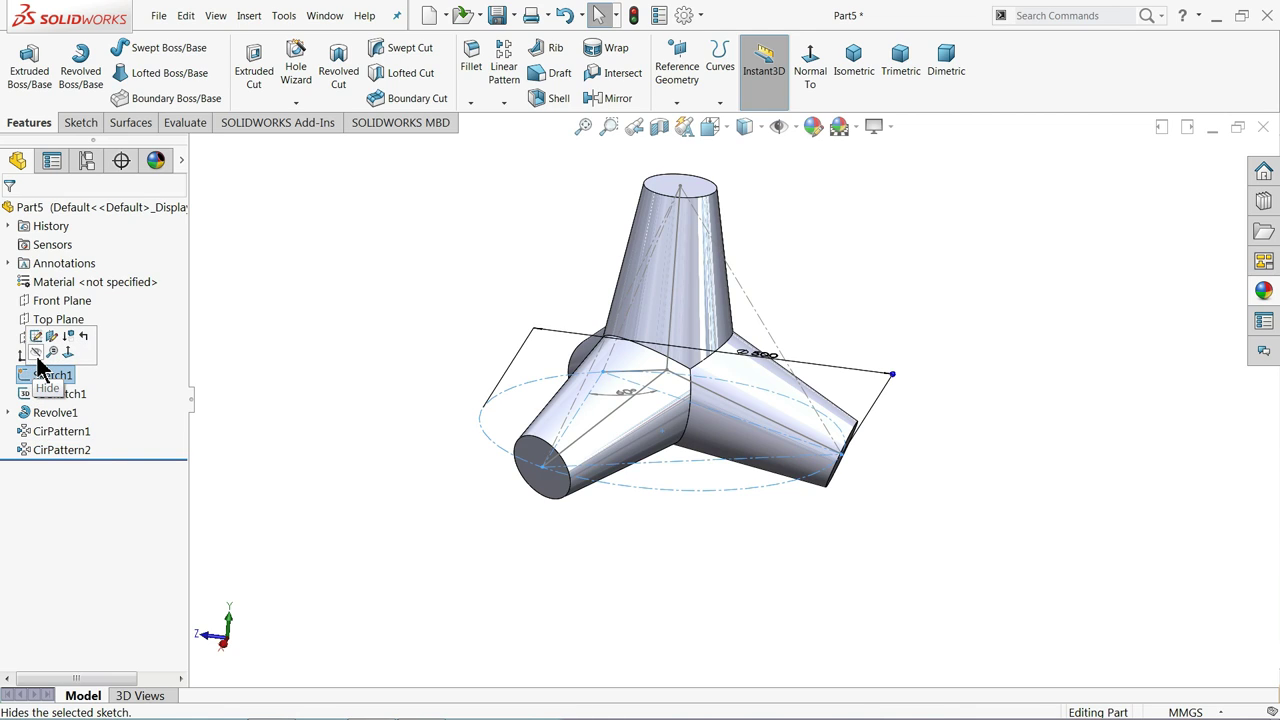
{"action": "left_click", "coordinate": [36, 355]}
{"action": "left_click", "coordinate": [45, 394]}
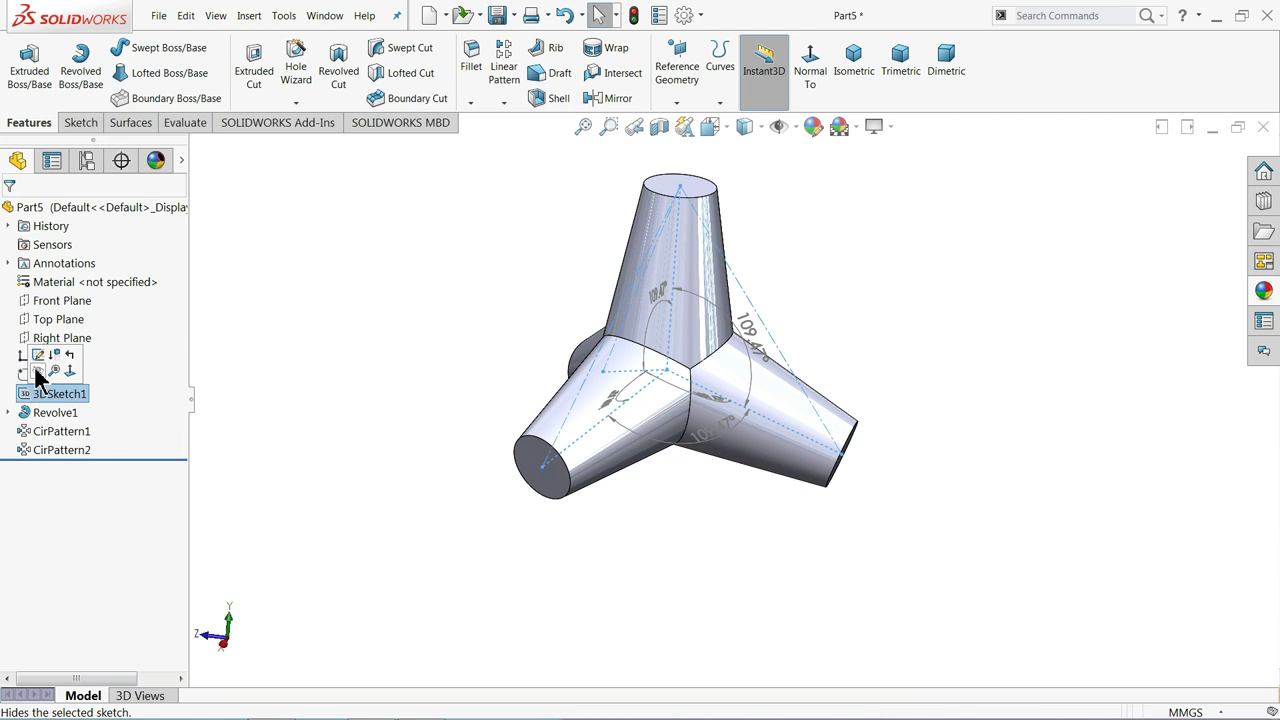
{"action": "left_click", "coordinate": [37, 371]}
{"action": "mouse_move", "coordinate": [288, 391]}
{"action": "middle_mouse_down"}
{"action": "mouse_move", "coordinate": [414, 391]}
{"action": "mouse_move", "coordinate": [323, 420]}
{"action": "mouse_move", "coordinate": [300, 414]}
{"action": "middle_mouse_up"}
{"action": "scroll", "coordinate": [709, 310], "scroll_direction": "down", "scroll_amount": 2}
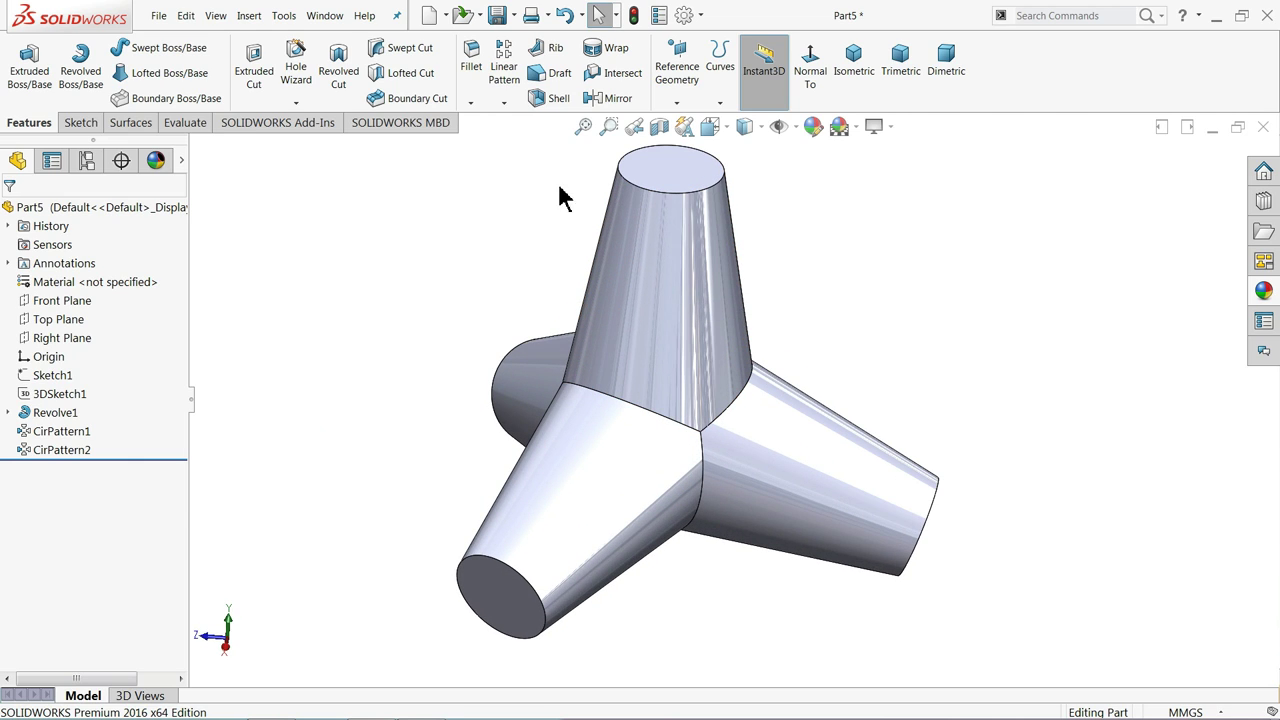
{"action": "left_click", "coordinate": [471, 70]}
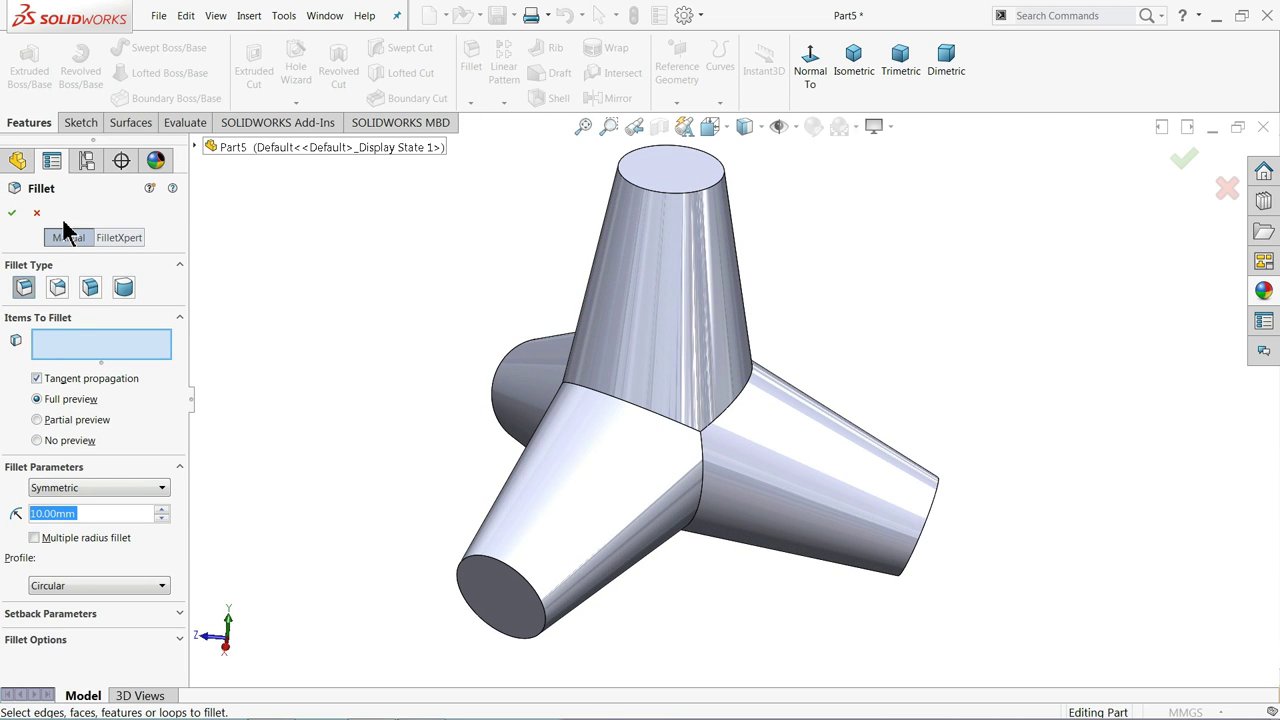
- Switch from Fillet to Chamfer and select the end faces of all four legs
{"action": "left_click", "coordinate": [37, 214]}
{"action": "left_click", "coordinate": [471, 103]}
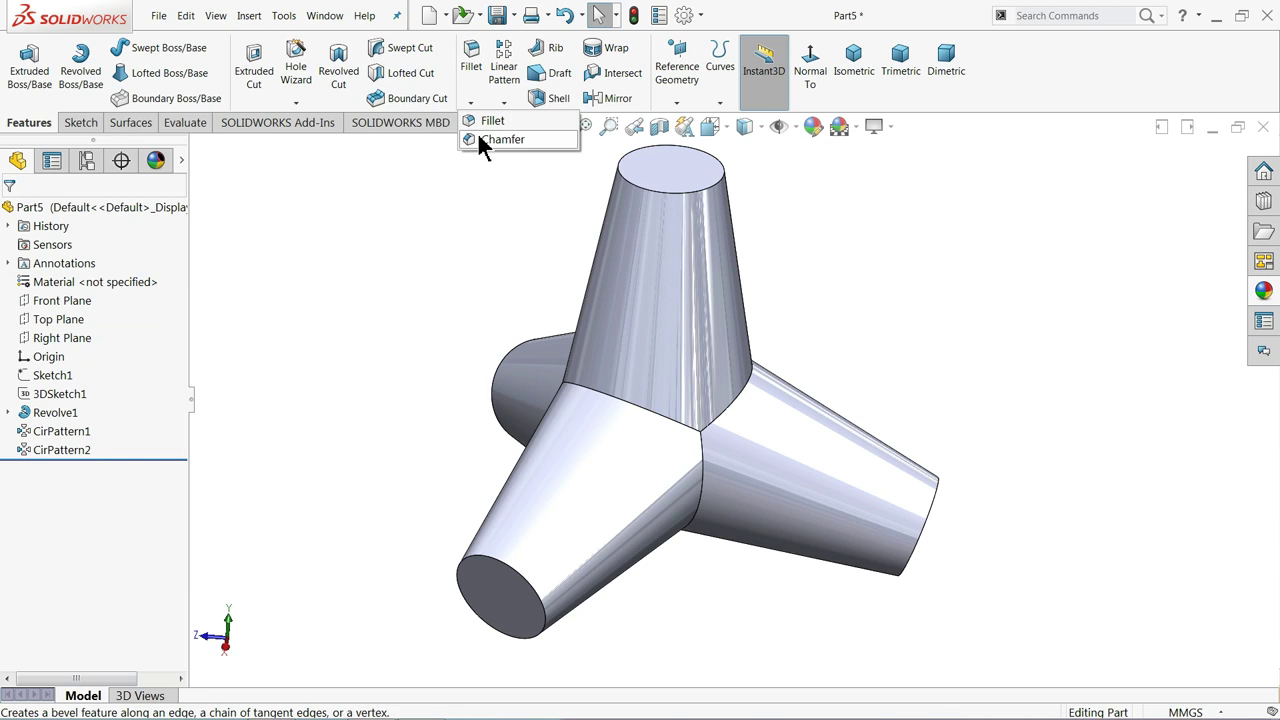
{"action": "left_click", "coordinate": [482, 140]}
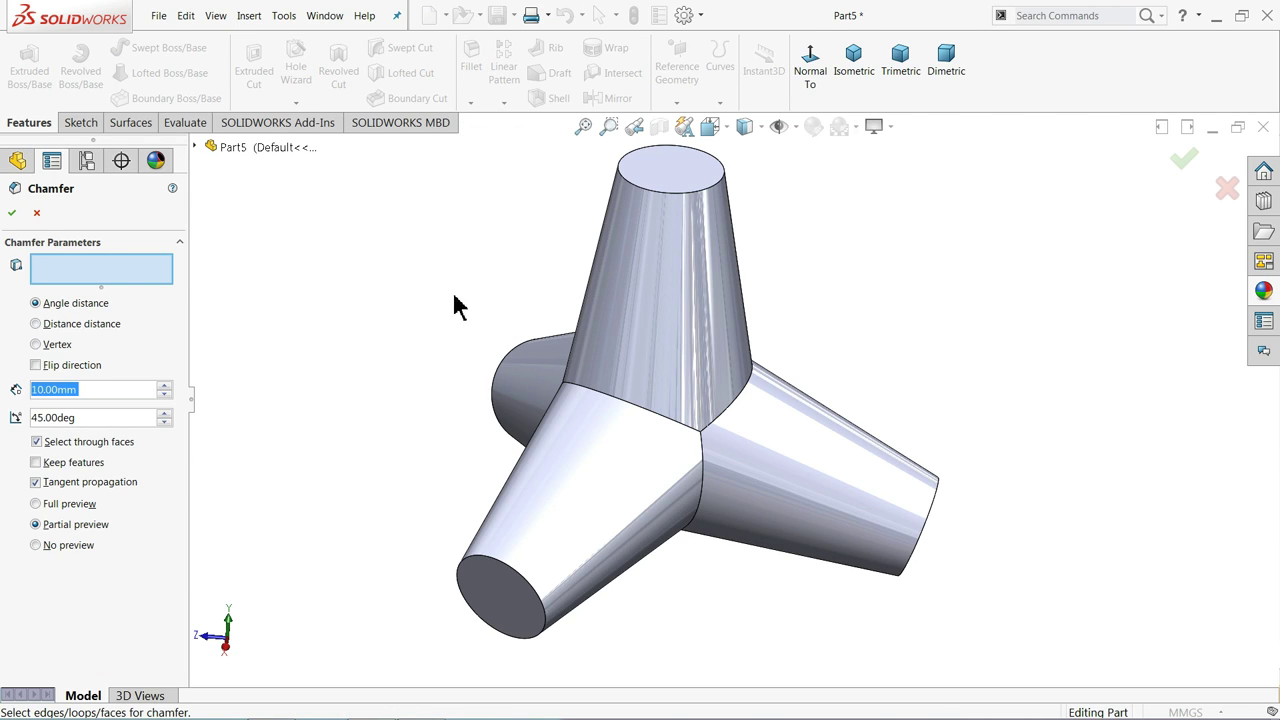
{"action": "left_click", "coordinate": [668, 185]}
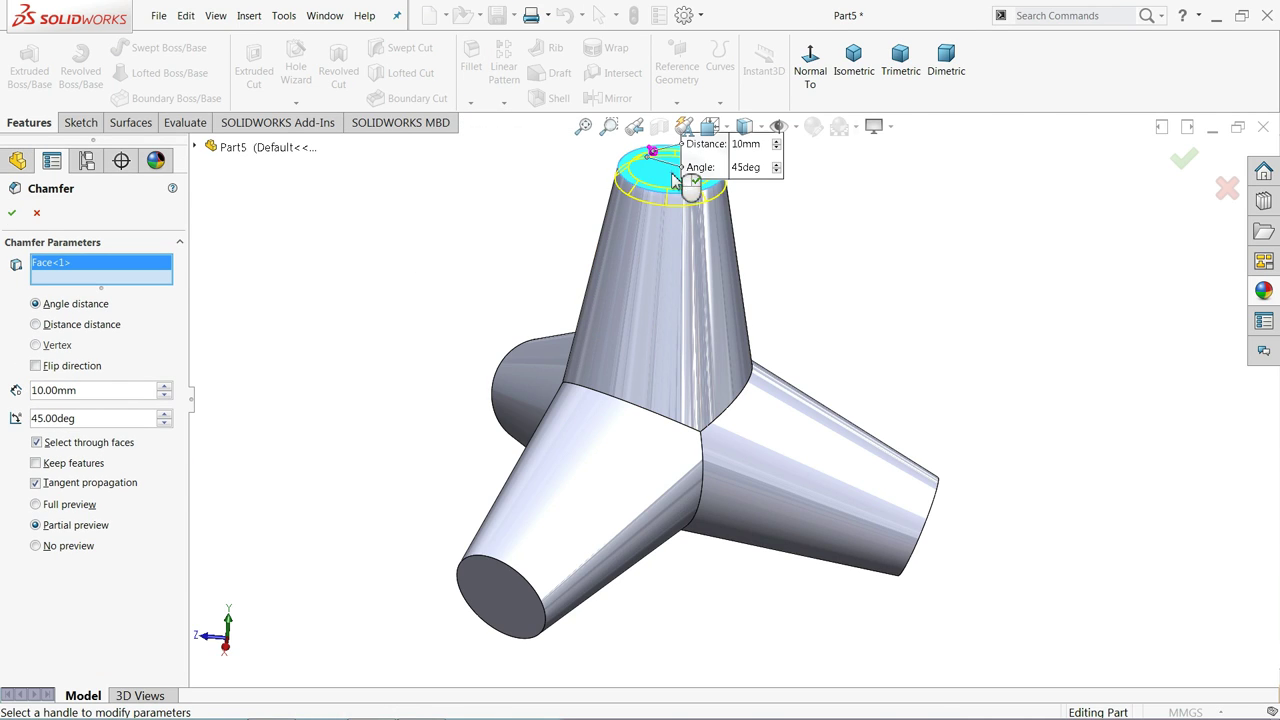
{"action": "left_click", "coordinate": [520, 578]}
{"action": "mouse_move", "coordinate": [929, 557]}
{"action": "middle_mouse_down"}
{"action": "mouse_move", "coordinate": [880, 505]}
{"action": "mouse_move", "coordinate": [814, 514]}
{"action": "mouse_move", "coordinate": [829, 491]}
{"action": "mouse_move", "coordinate": [974, 508]}
{"action": "middle_mouse_up"}
{"action": "left_click", "coordinate": [880, 505]}
{"action": "left_click", "coordinate": [443, 409]}
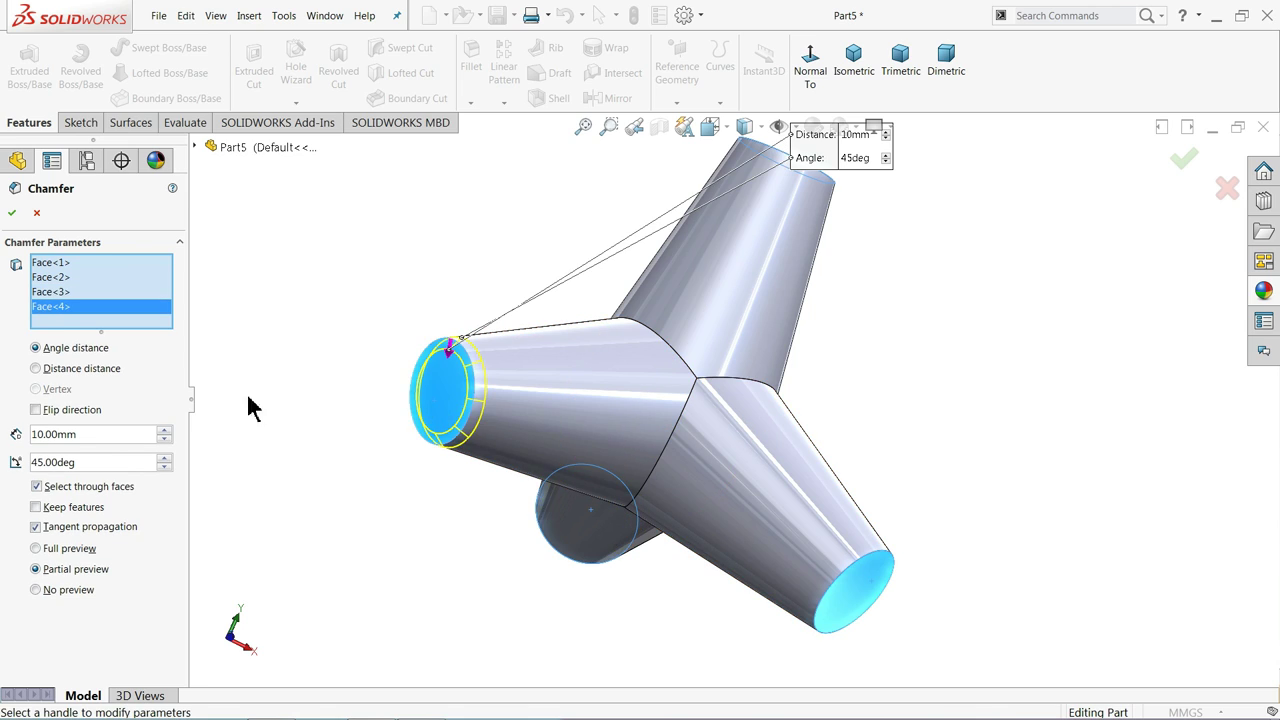
- Set the chamfer to 5 mm at 45° and apply it
{"action": "left_click_drag", "start_coordinate": [97, 438], "coordinate": [16, 434]}
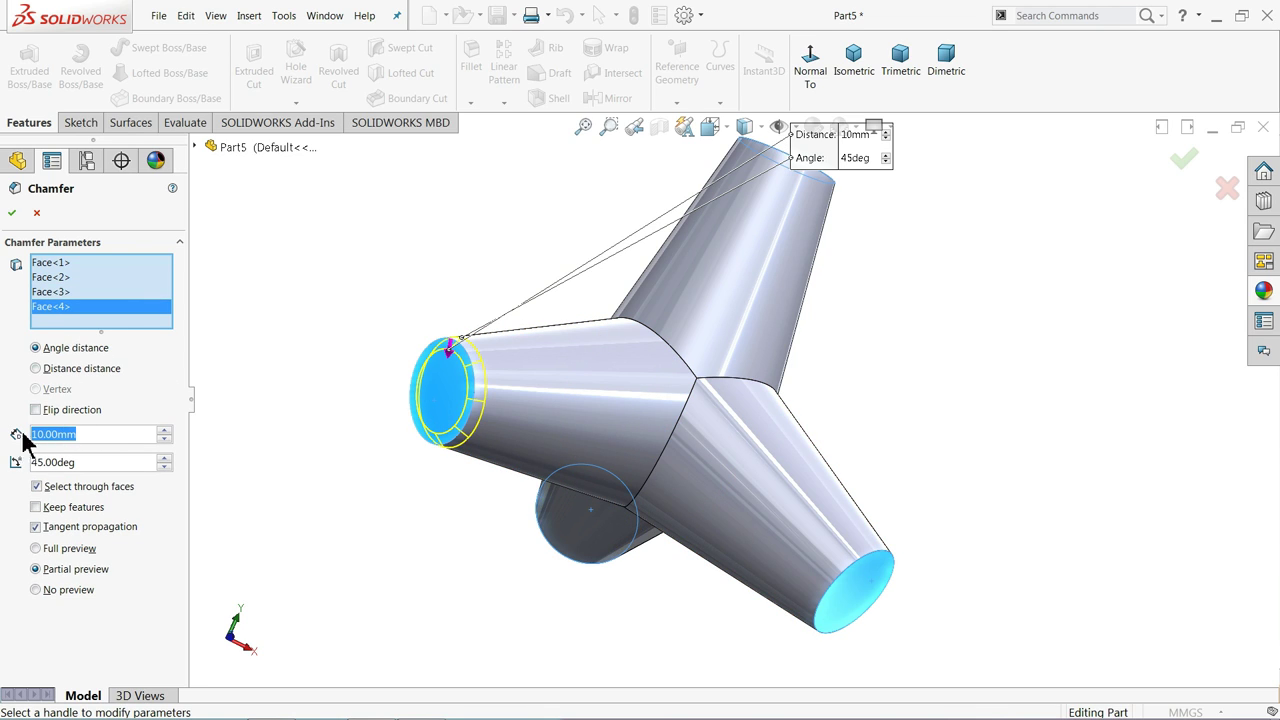
{"action": "type", "text": "5"}
{"action": "key", "text": "Return"}
{"action": "mouse_move", "coordinate": [323, 406]}
{"action": "middle_mouse_down"}
{"action": "mouse_move", "coordinate": [215, 362]}
{"action": "mouse_move", "coordinate": [180, 371]}
{"action": "middle_mouse_up"}
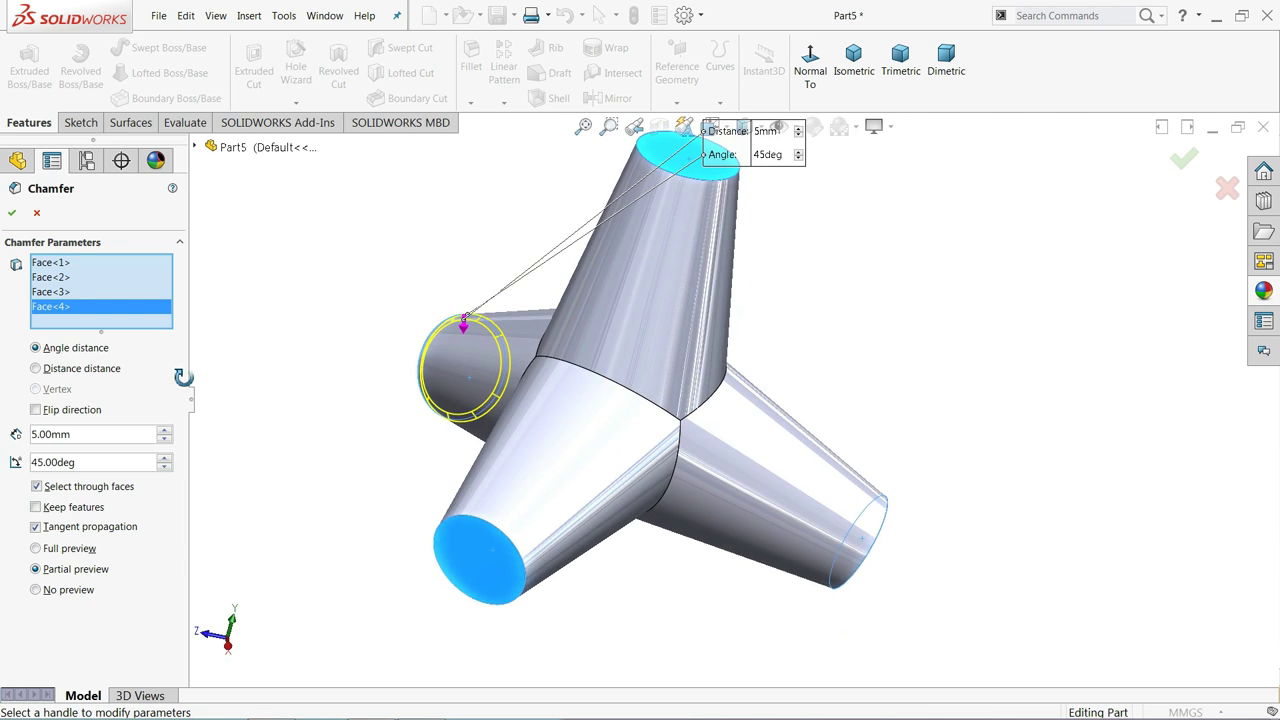
{"action": "left_click", "coordinate": [13, 213]}
{"action": "mouse_move", "coordinate": [364, 414]}
{"action": "middle_mouse_down"}
{"action": "mouse_move", "coordinate": [310, 376]}
{"action": "mouse_move", "coordinate": [286, 391]}
{"action": "mouse_move", "coordinate": [326, 334]}
{"action": "mouse_move", "coordinate": [277, 371]}
{"action": "mouse_move", "coordinate": [278, 397]}
{"action": "middle_mouse_up"}
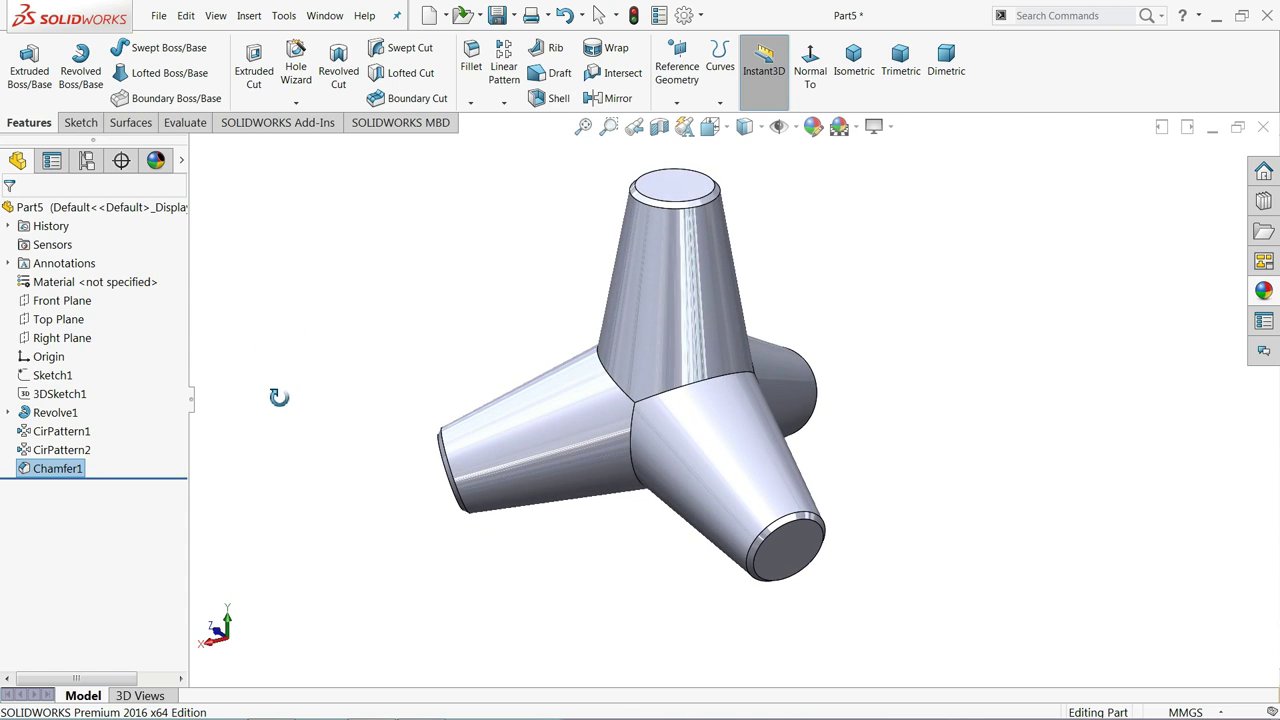
- Colour the chamfer faces red
{"action": "scroll", "coordinate": [705, 345], "scroll_direction": "down", "scroll_amount": 2}
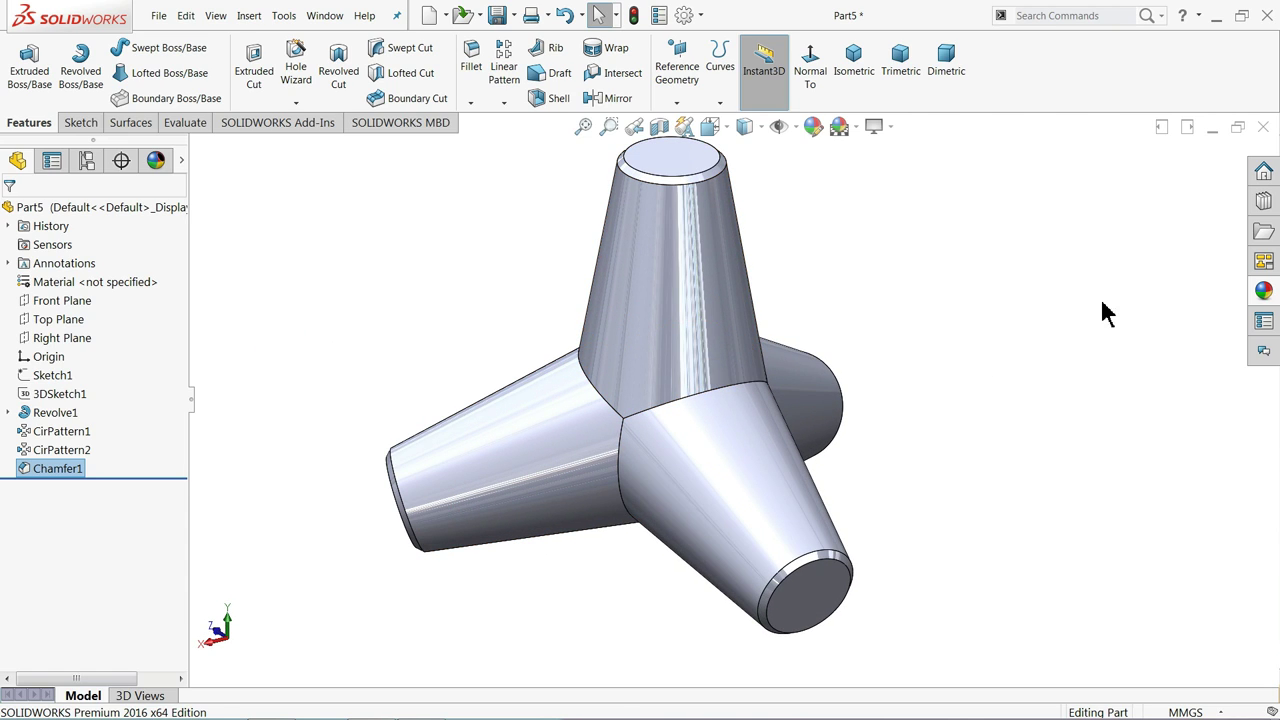
{"action": "left_click", "coordinate": [813, 126]}
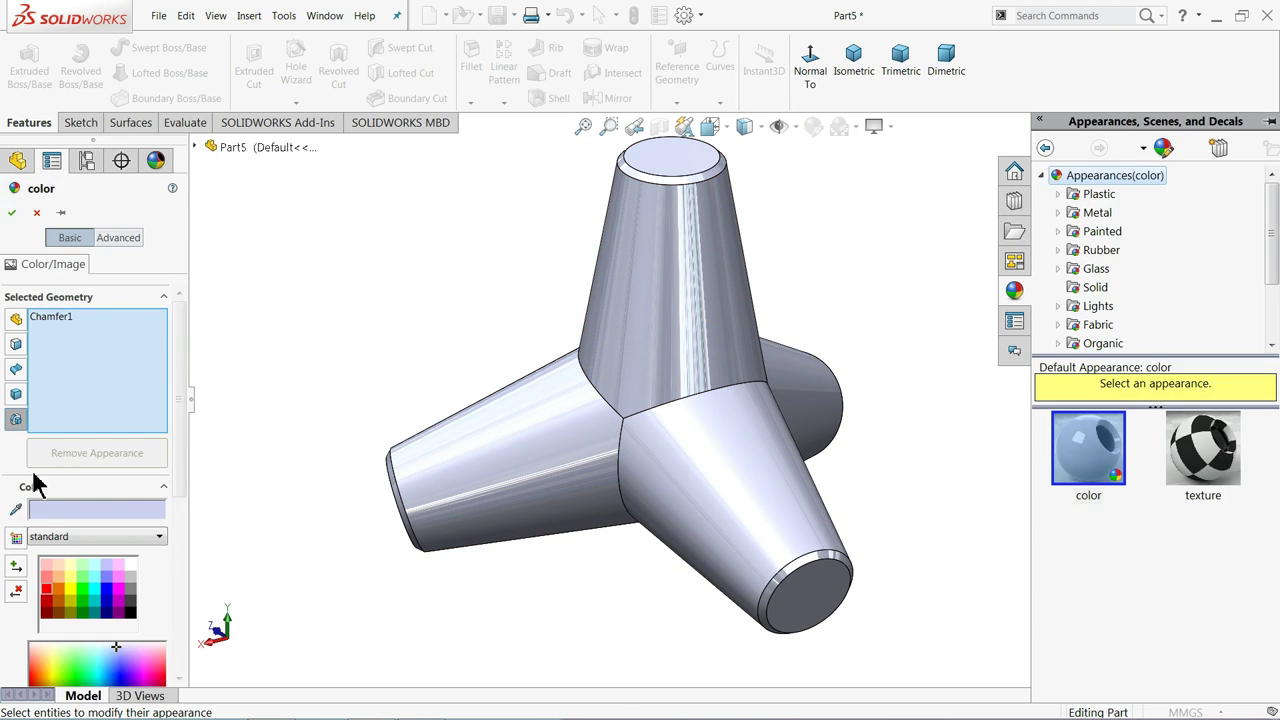
{"action": "left_click", "coordinate": [47, 589]}
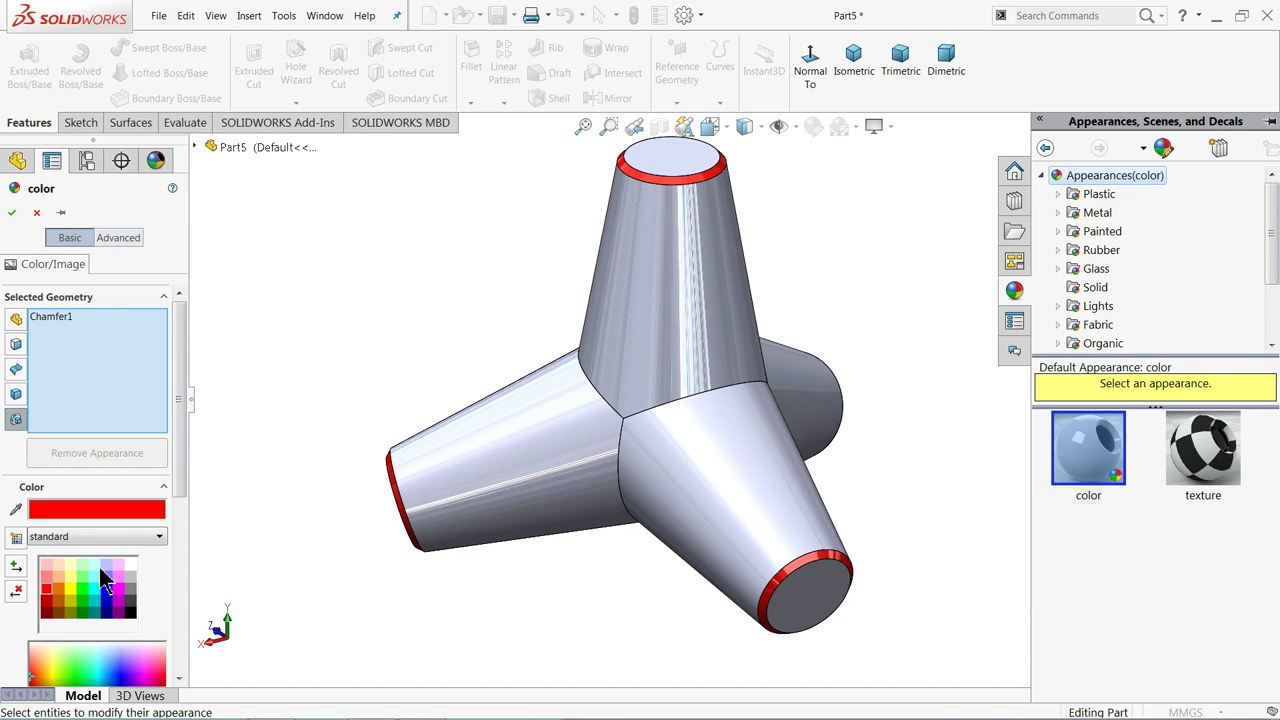
- Add the whole tetrapod part to the colour selection and make it yellow
{"action": "left_click", "coordinate": [17, 325]}
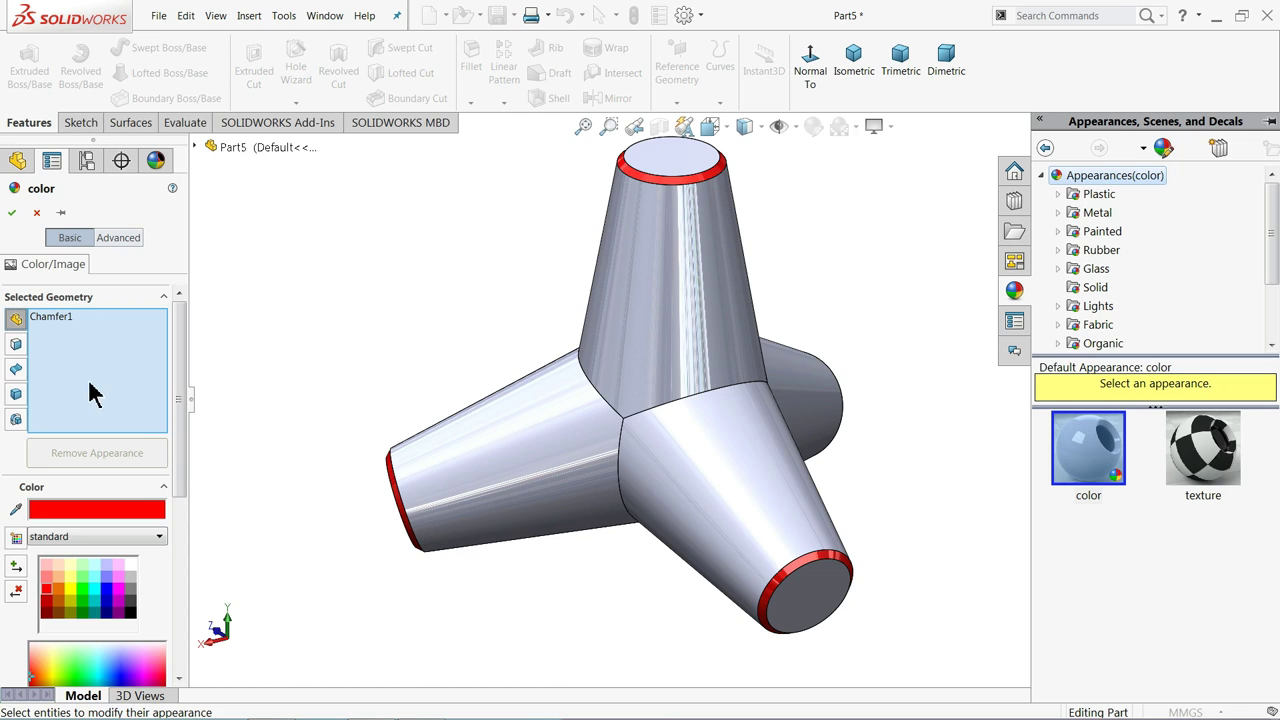
{"action": "left_click", "coordinate": [500, 487]}
{"action": "mouse_move", "coordinate": [402, 413]}
{"action": "middle_mouse_down"}
{"action": "mouse_move", "coordinate": [417, 329]}
{"action": "mouse_move", "coordinate": [426, 391]}
{"action": "middle_mouse_up"}
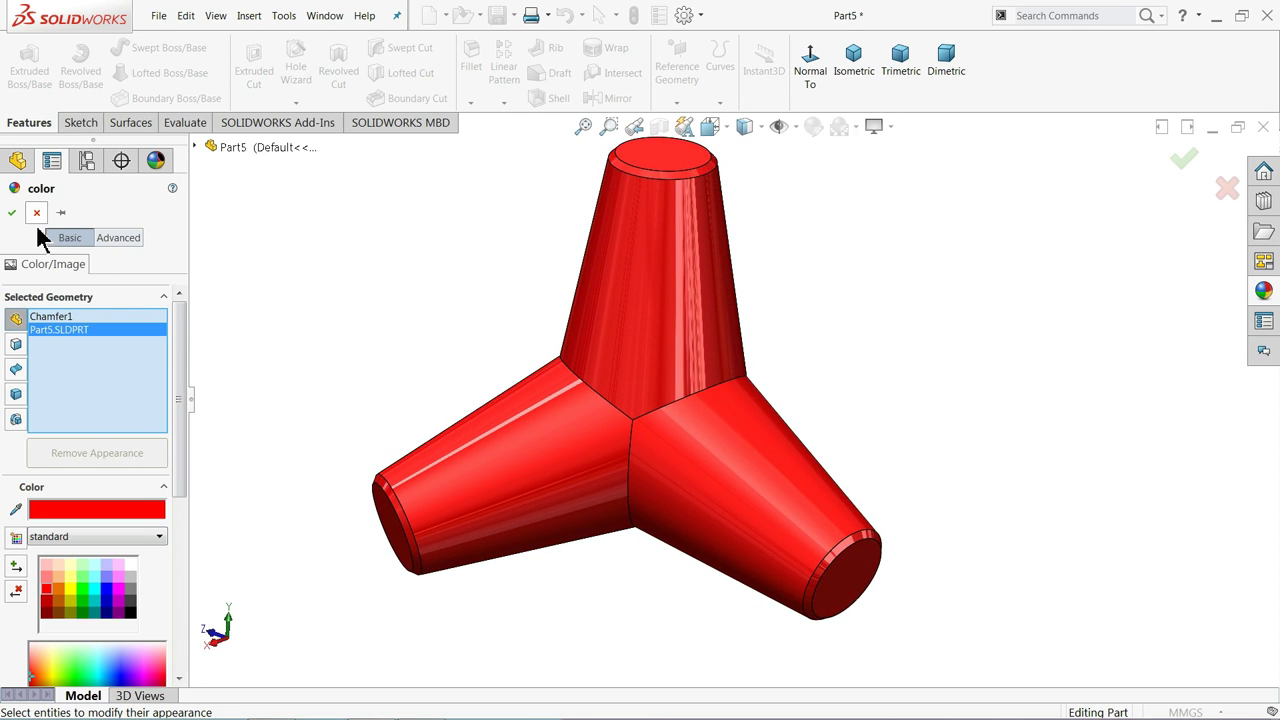
{"action": "left_click", "coordinate": [72, 586]}
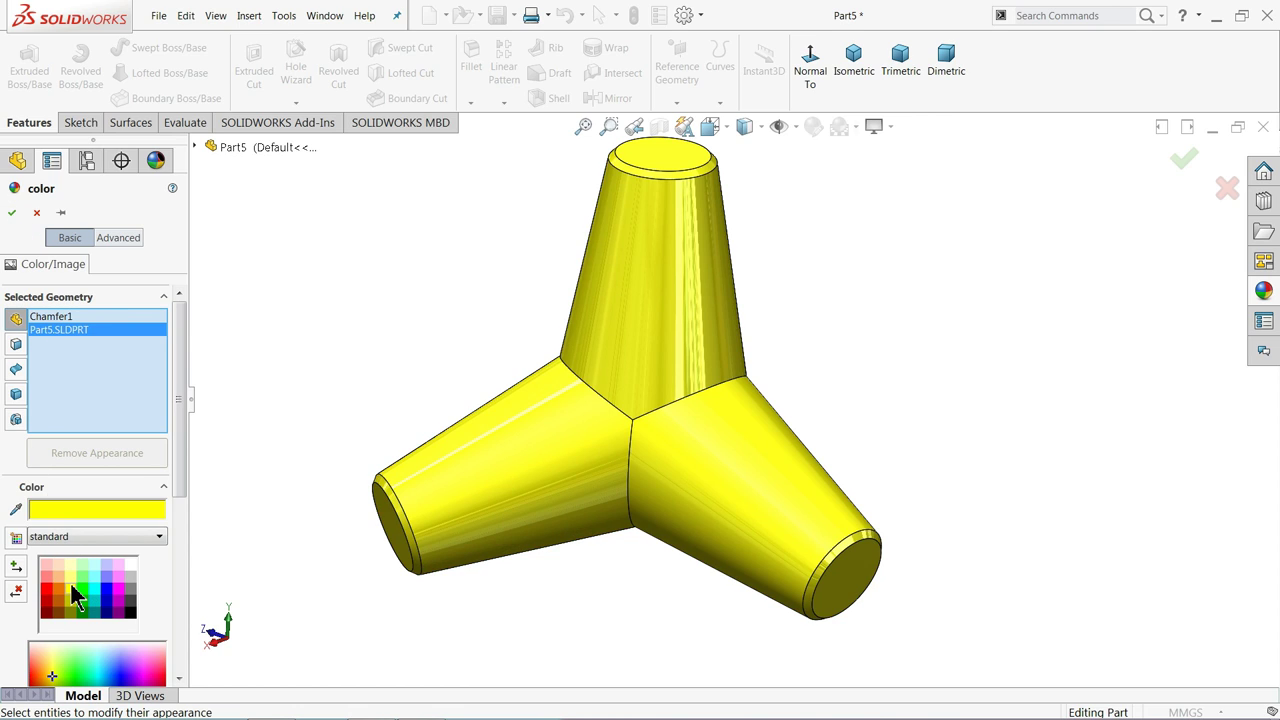
{"action": "scroll", "coordinate": [607, 500], "scroll_direction": "up", "scroll_amount": 2}
{"action": "scroll", "coordinate": [663, 409], "scroll_direction": "down", "scroll_amount": 2}
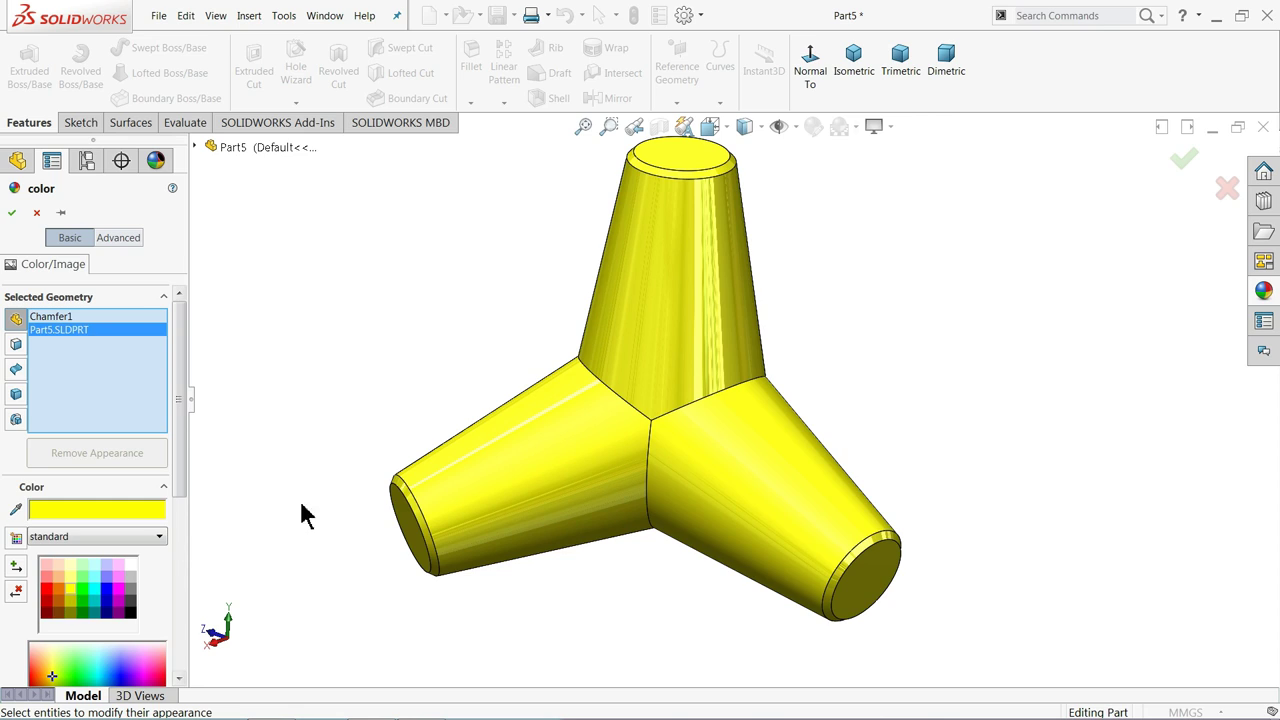
{"action": "left_click", "coordinate": [1270, 294]}
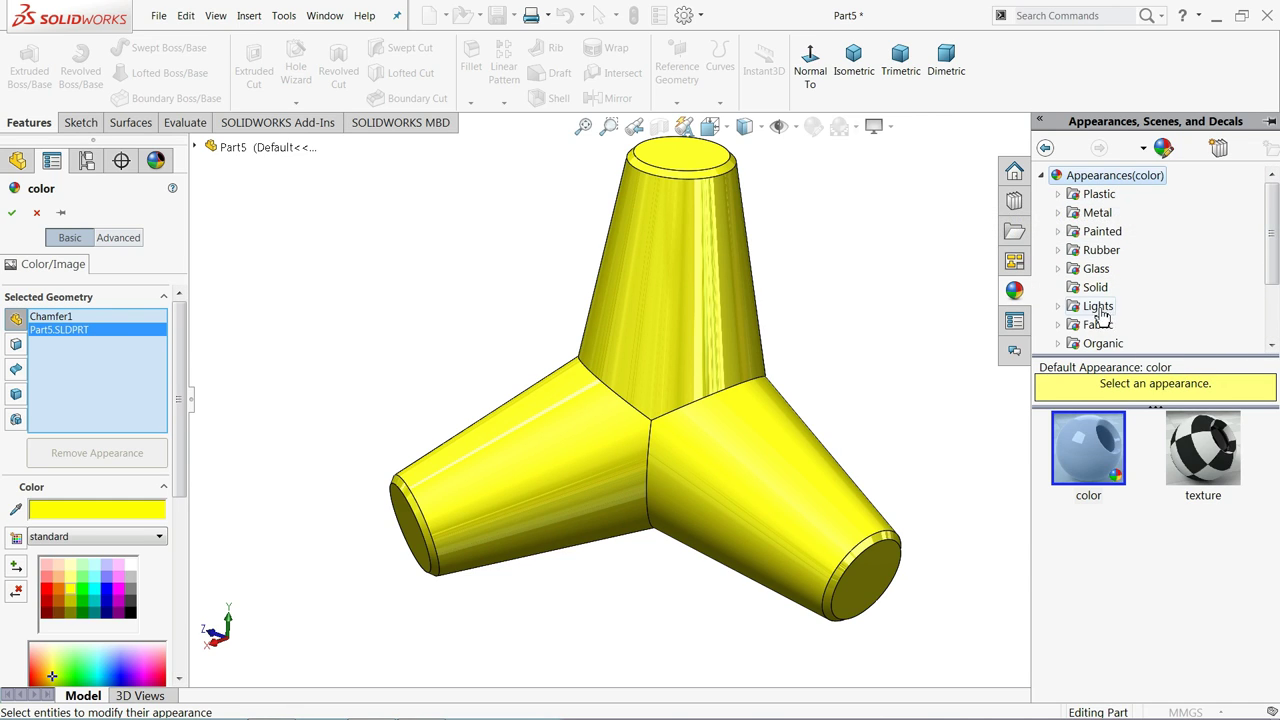
- Try the wet concrete and dark concrete 2d appearances from Stone > Paving on the part
{"action": "scroll", "coordinate": [1105, 320], "scroll_direction": "down", "scroll_amount": 1}
{"action": "scroll", "coordinate": [1095, 335], "scroll_direction": "down", "scroll_amount": 1}
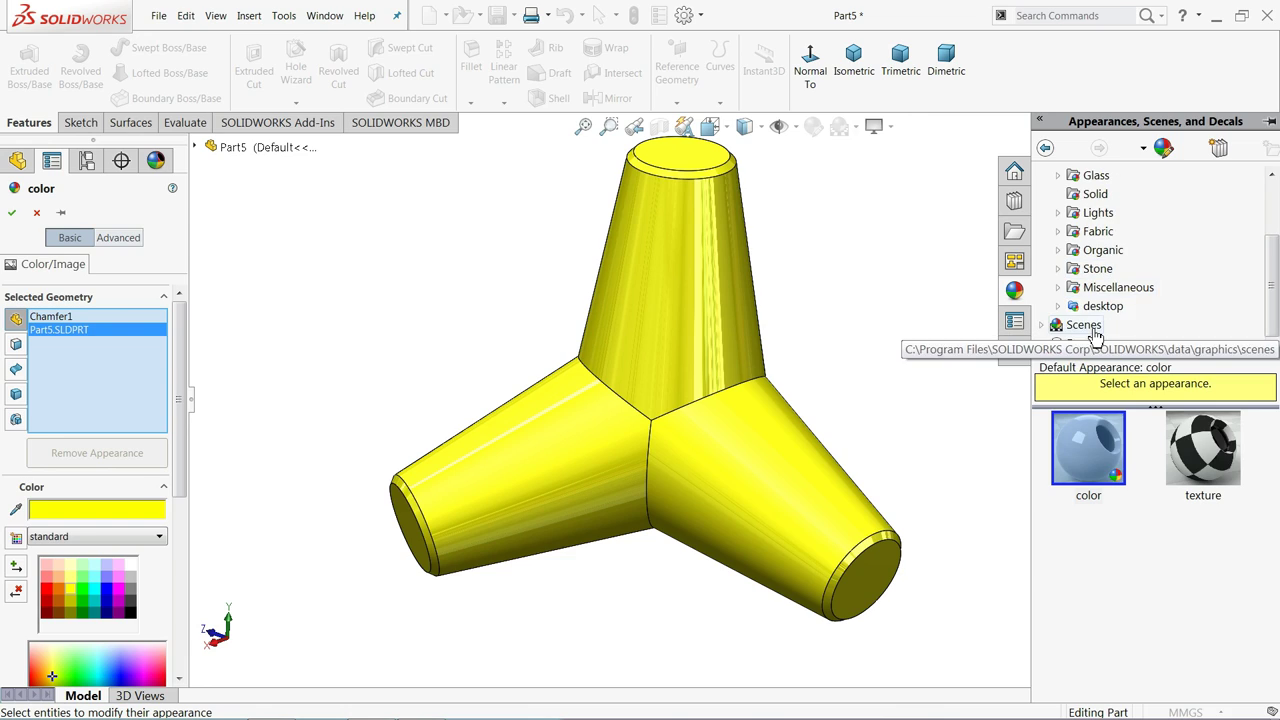
{"action": "left_click", "coordinate": [1060, 269]}
{"action": "left_click", "coordinate": [1115, 289]}
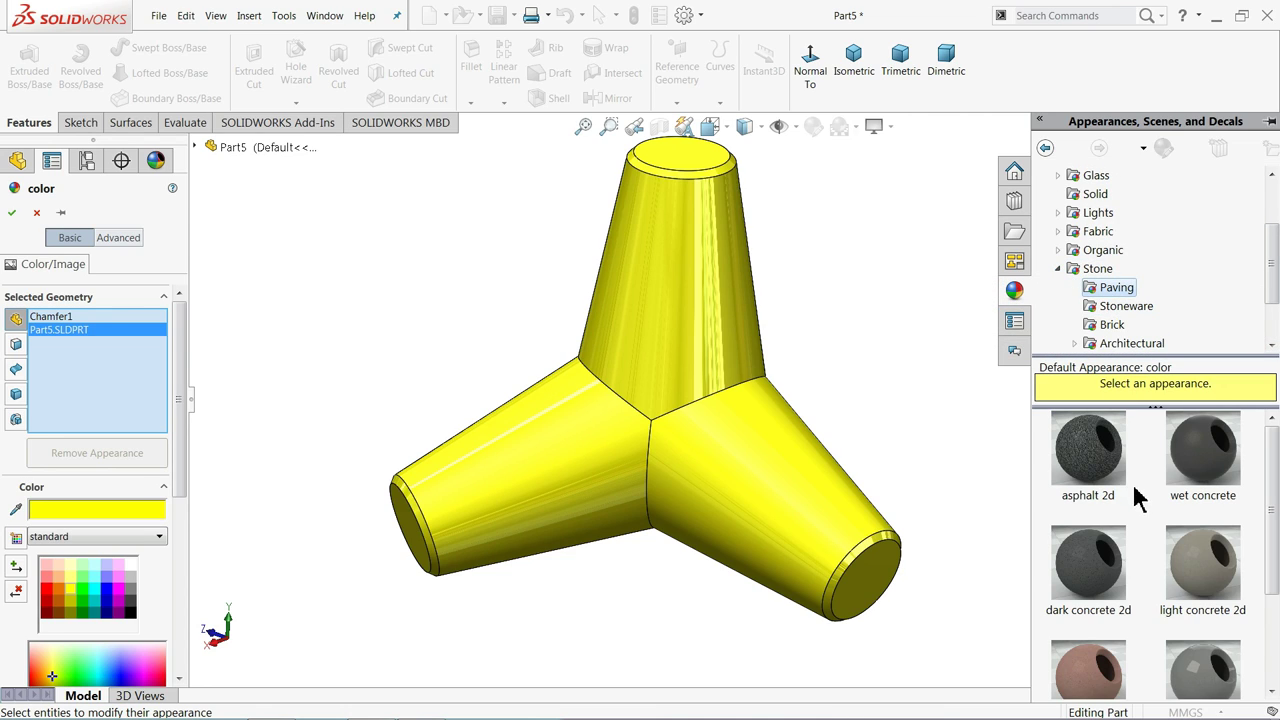
{"action": "left_click", "coordinate": [1222, 474]}
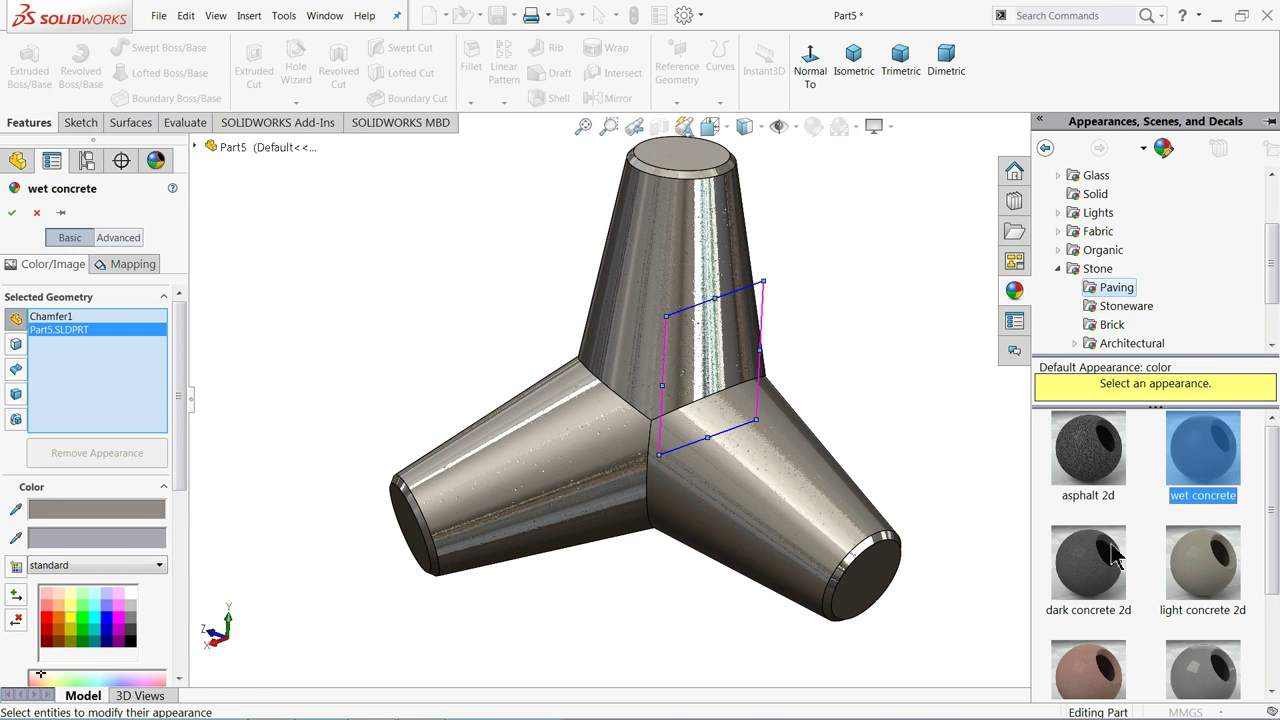
{"action": "mouse_move", "coordinate": [1115, 558]}
{"action": "left_mouse_down"}
{"action": "mouse_move", "coordinate": [655, 438]}
{"action": "mouse_move", "coordinate": [1033, 522]}
{"action": "left_mouse_up"}
{"action": "left_click", "coordinate": [1115, 578]}
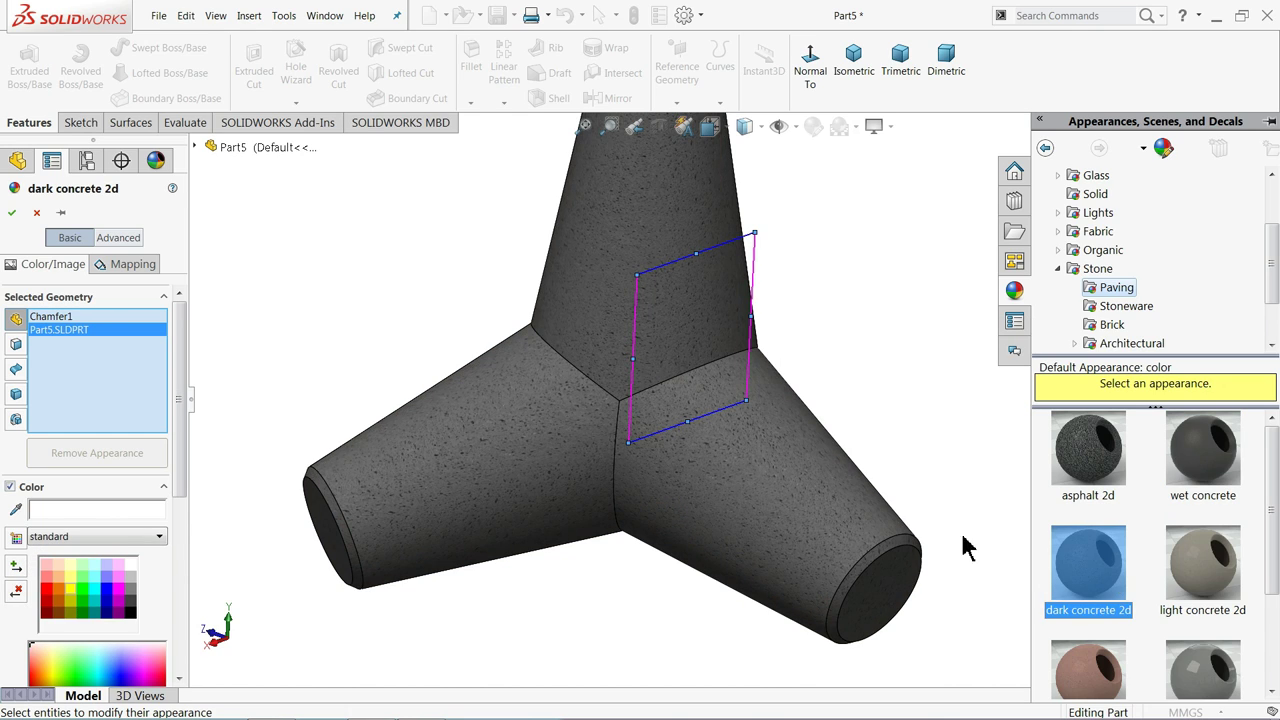
- Apply the light concrete 2d appearance and orbit to inspect the concrete tetrapod
{"action": "scroll", "coordinate": [971, 543], "scroll_direction": "down", "scroll_amount": 3}
{"action": "mouse_move", "coordinate": [757, 457]}
{"action": "middle_mouse_down"}
{"action": "mouse_move", "coordinate": [666, 401]}
{"action": "mouse_move", "coordinate": [551, 429]}
{"action": "mouse_move", "coordinate": [694, 386]}
{"action": "mouse_move", "coordinate": [706, 434]}
{"action": "middle_mouse_up"}
{"action": "left_click", "coordinate": [1198, 585]}
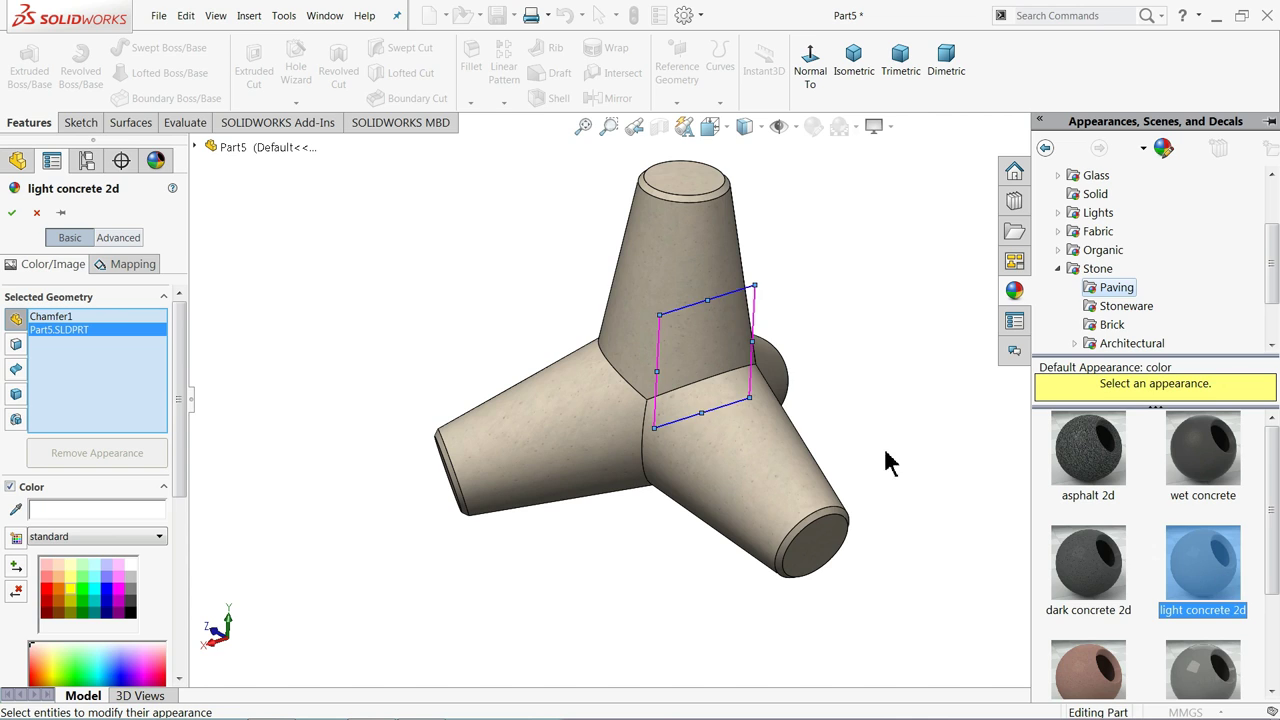
{"action": "scroll", "coordinate": [886, 457], "scroll_direction": "up", "scroll_amount": 3}
{"action": "mouse_move", "coordinate": [646, 386]}
{"action": "middle_mouse_down"}
{"action": "mouse_move", "coordinate": [800, 410]}
{"action": "mouse_move", "coordinate": [723, 420]}
{"action": "mouse_move", "coordinate": [663, 374]}
{"action": "mouse_move", "coordinate": [654, 398]}
{"action": "middle_mouse_up"}
{"action": "scroll", "coordinate": [654, 398], "scroll_direction": "up", "scroll_amount": 3}
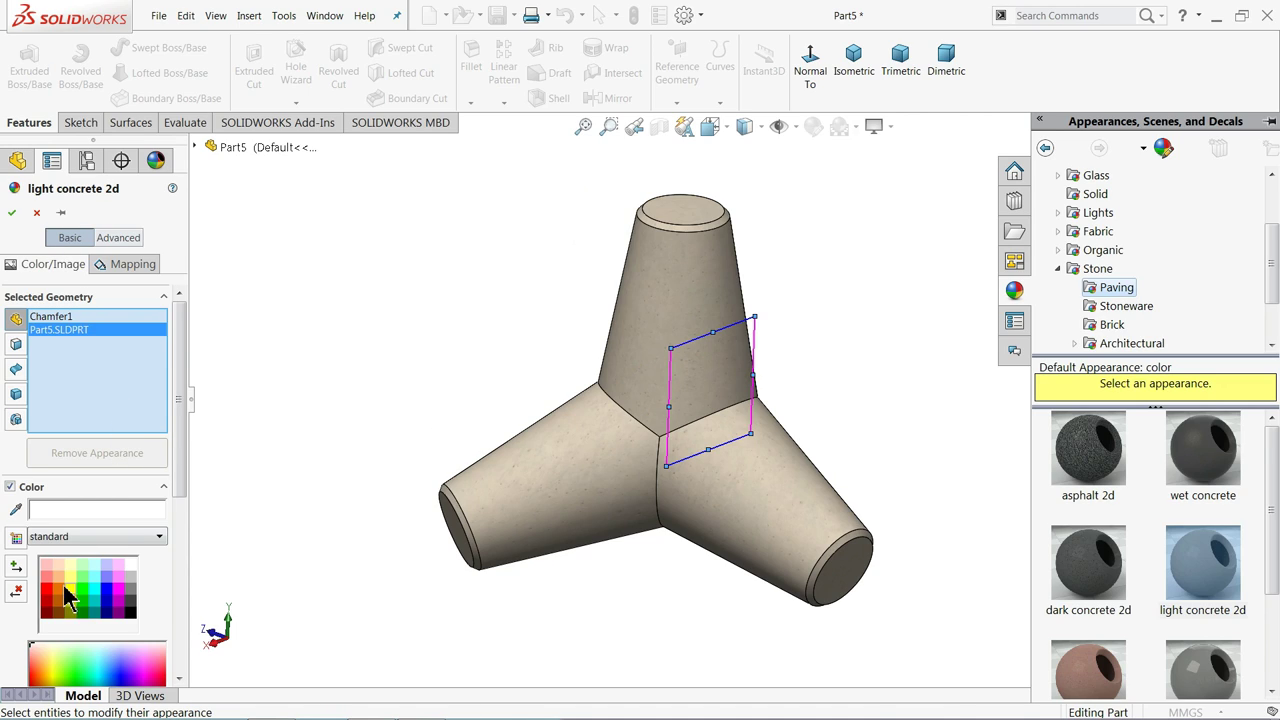
- Tint the concrete part red, then light salmon-pink, then back to bright red
{"action": "left_click", "coordinate": [47, 603]}
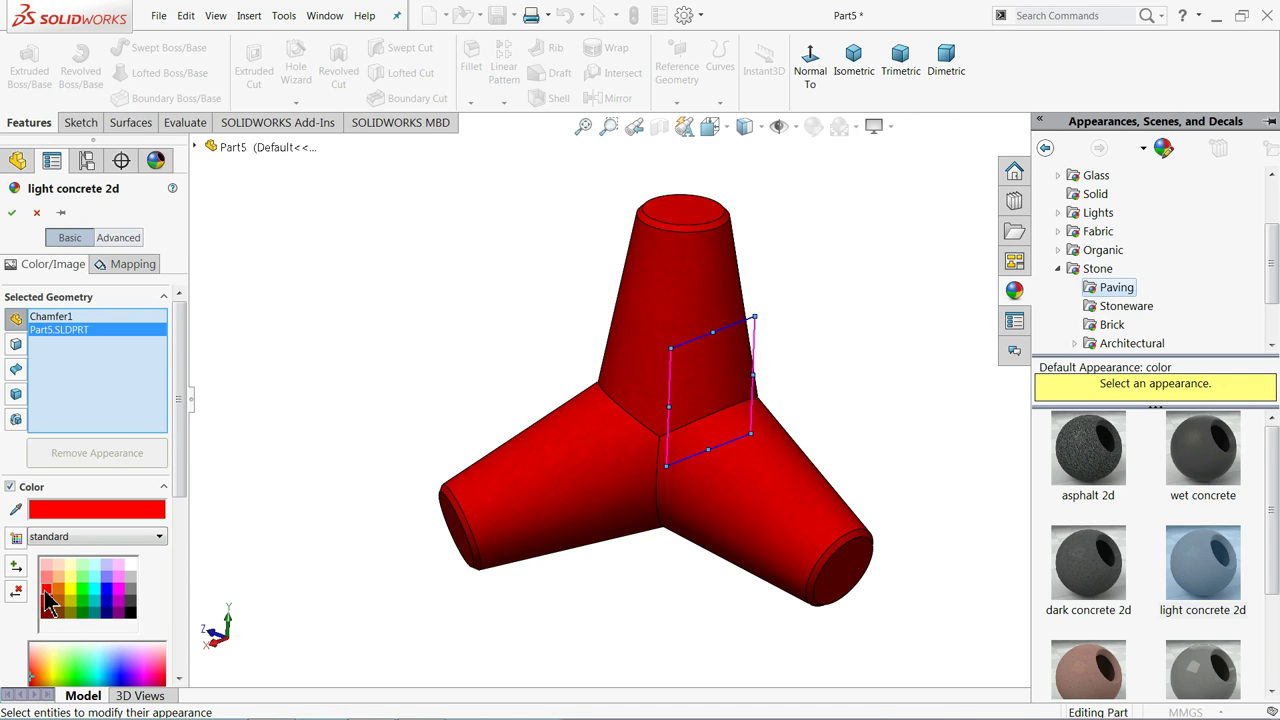
{"action": "left_click", "coordinate": [46, 578]}
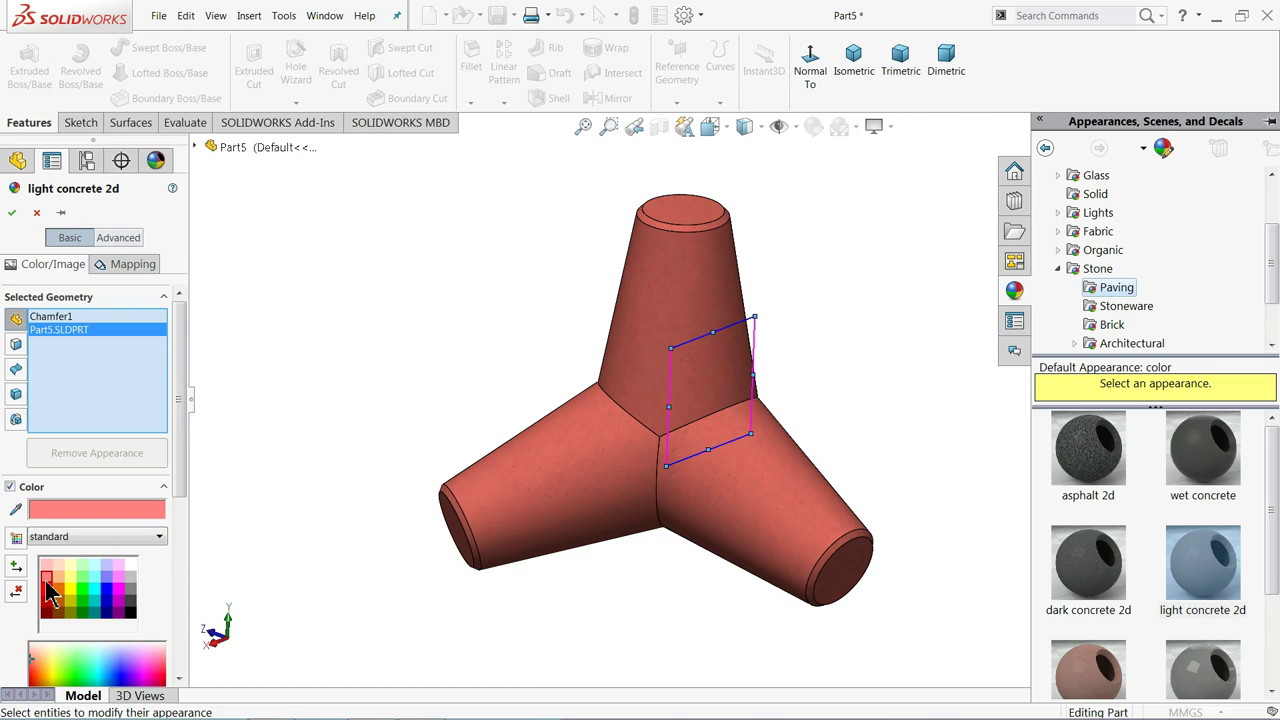
{"action": "left_click", "coordinate": [48, 596]}
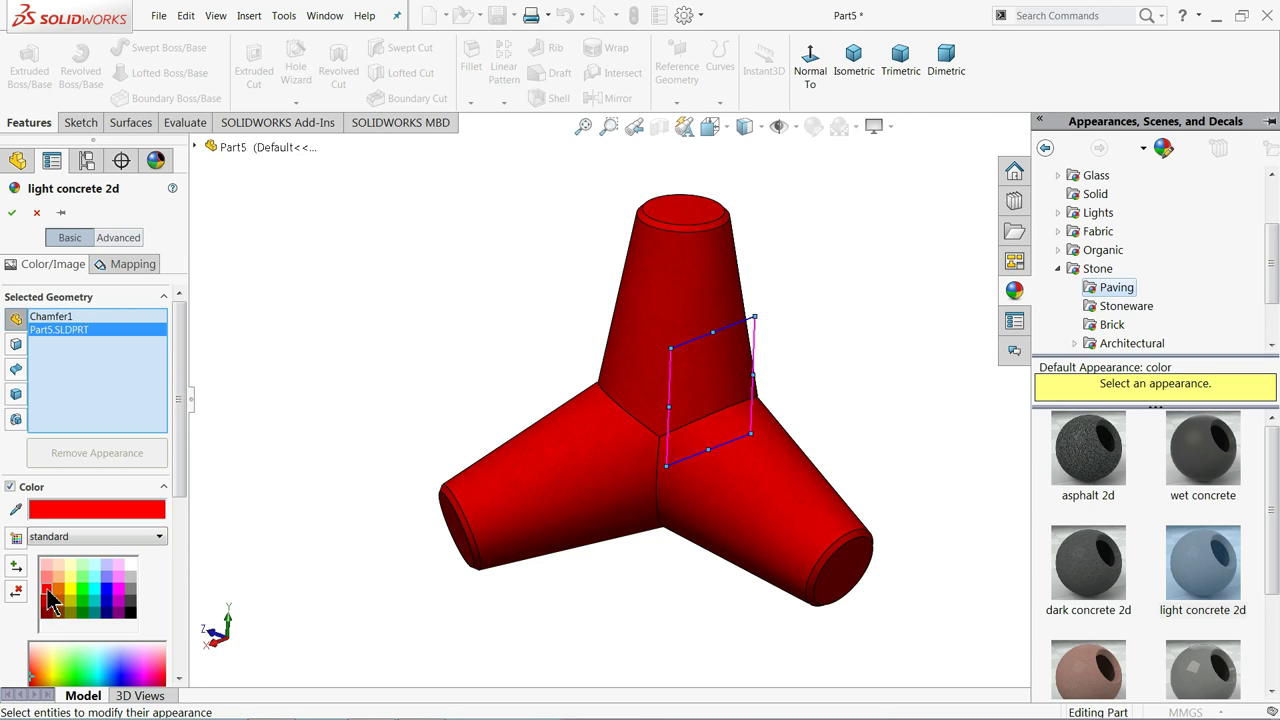
{"action": "scroll", "coordinate": [725, 505], "scroll_direction": "down", "scroll_amount": 1}
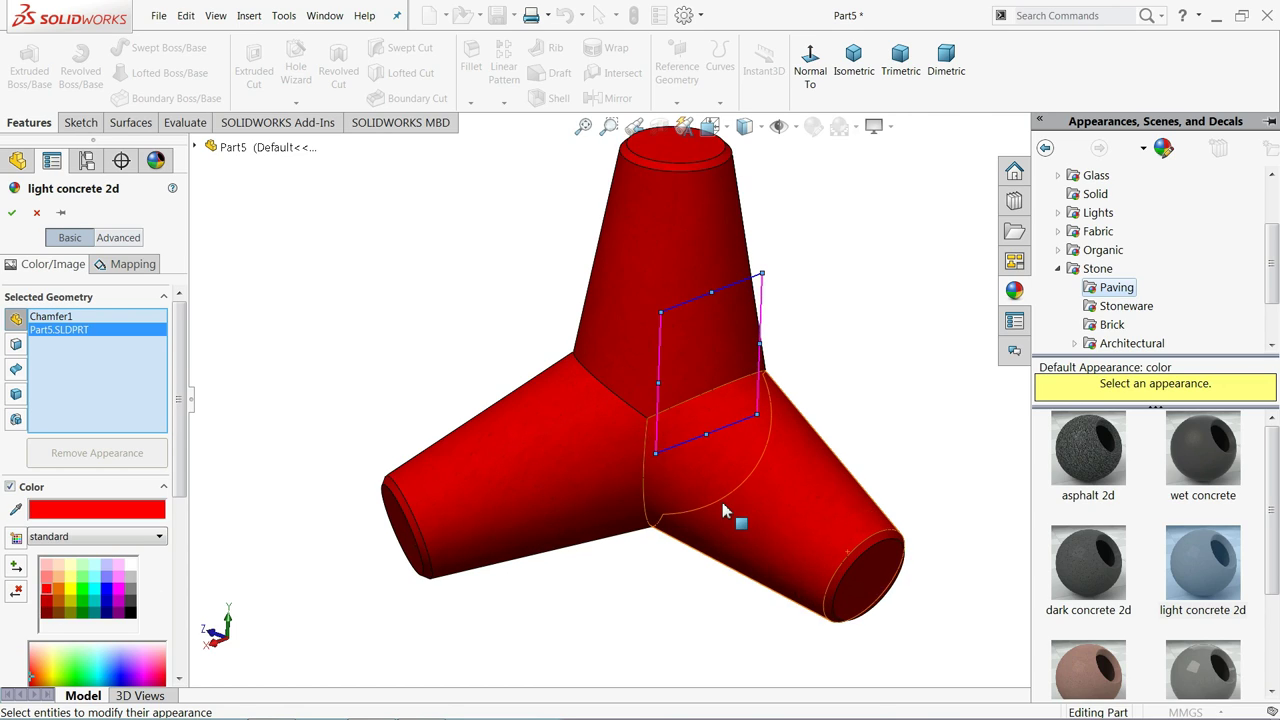
{"action": "scroll", "coordinate": [700, 480], "scroll_direction": "down", "scroll_amount": 2}
{"action": "scroll", "coordinate": [650, 330], "scroll_direction": "up", "scroll_amount": 2}
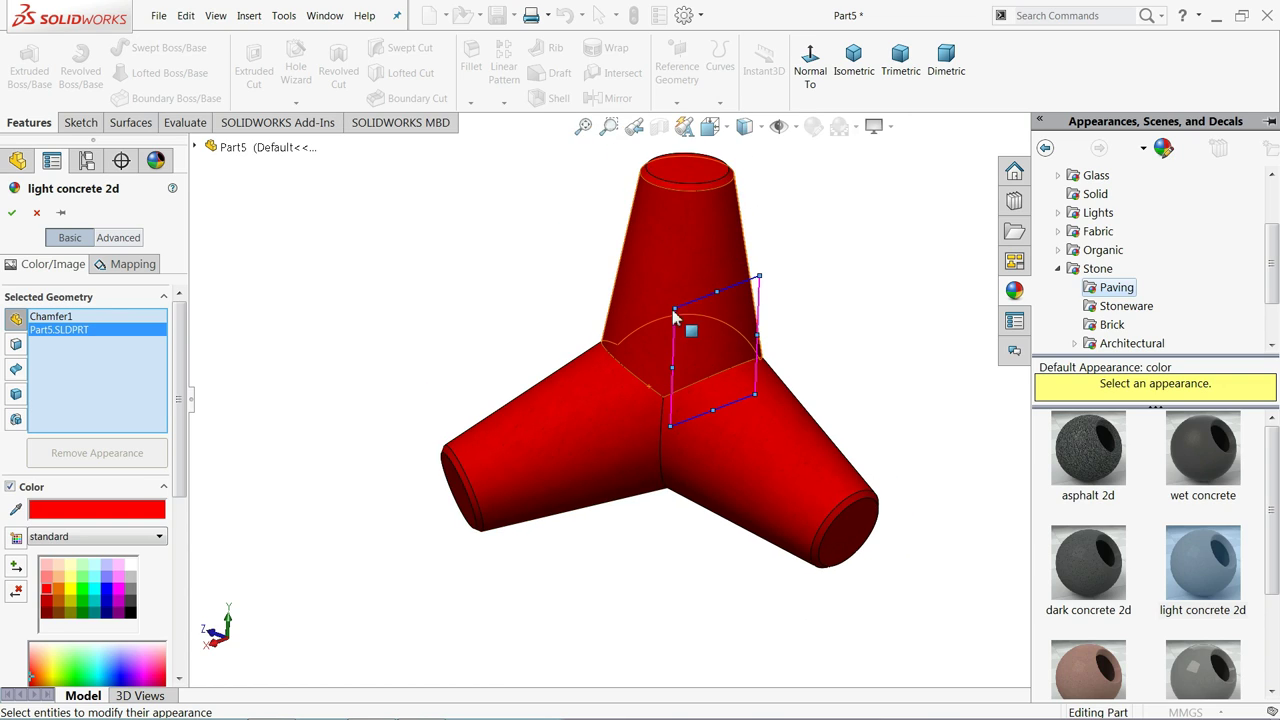
{"action": "scroll", "coordinate": [690, 300], "scroll_direction": "down", "scroll_amount": 1}
{"action": "scroll", "coordinate": [1130, 525], "scroll_direction": "down", "scroll_amount": 3}
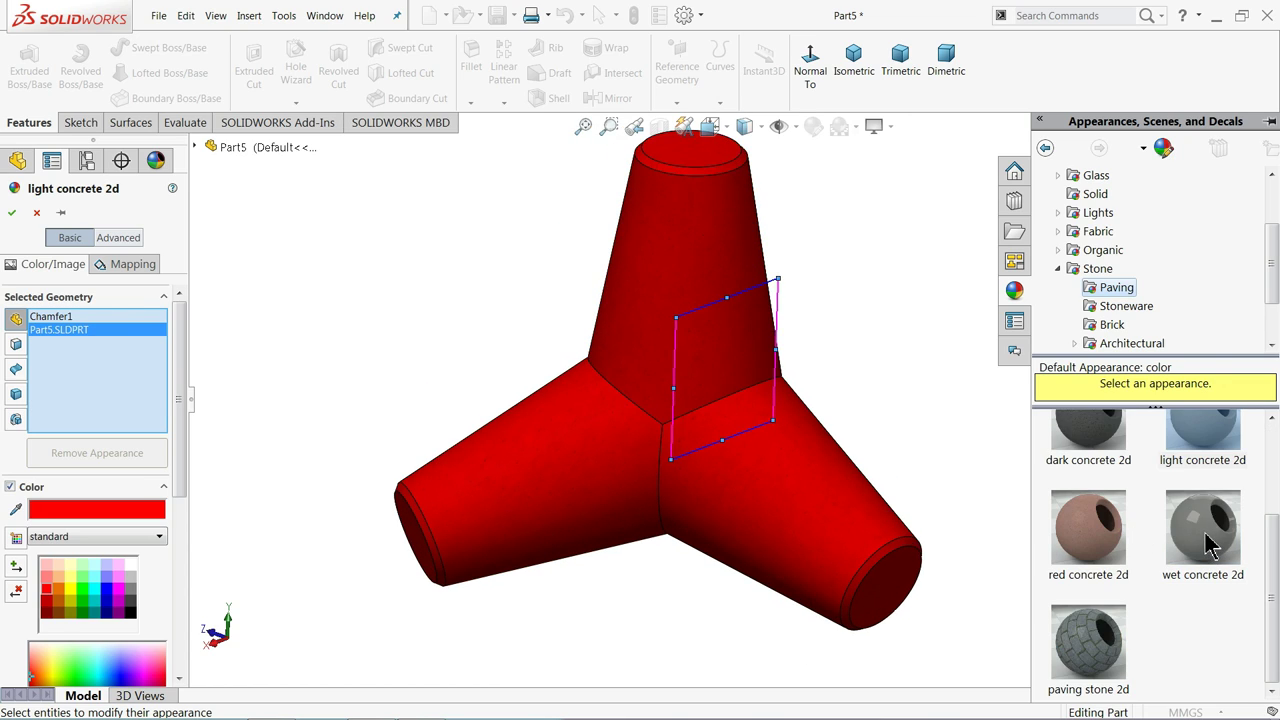
- Try red-tinted wet concrete 2d and light concrete 2d, then cancel the appearance edit
{"action": "left_click", "coordinate": [1205, 540]}
{"action": "left_click", "coordinate": [50, 590]}
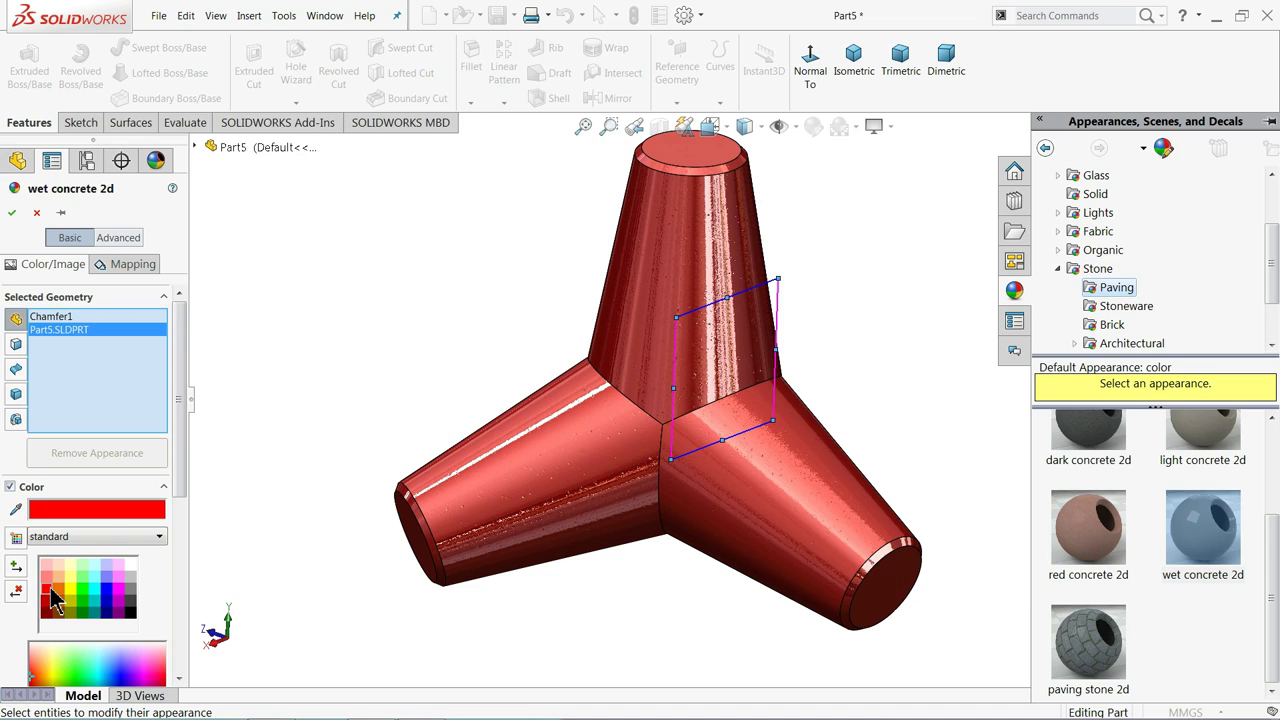
{"action": "left_click", "coordinate": [1203, 440]}
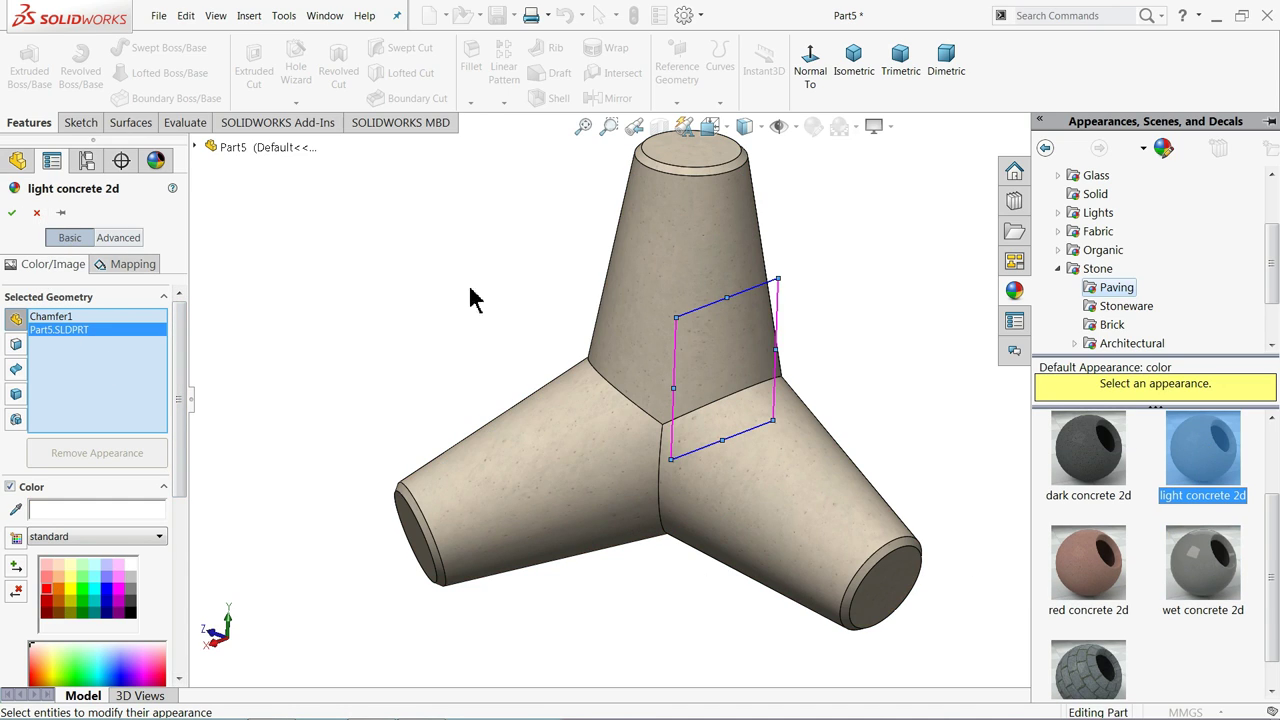
{"action": "scroll", "coordinate": [1095, 277], "scroll_direction": "up", "scroll_amount": 1}
{"action": "scroll", "coordinate": [1133, 330], "scroll_direction": "up", "scroll_amount": 1}
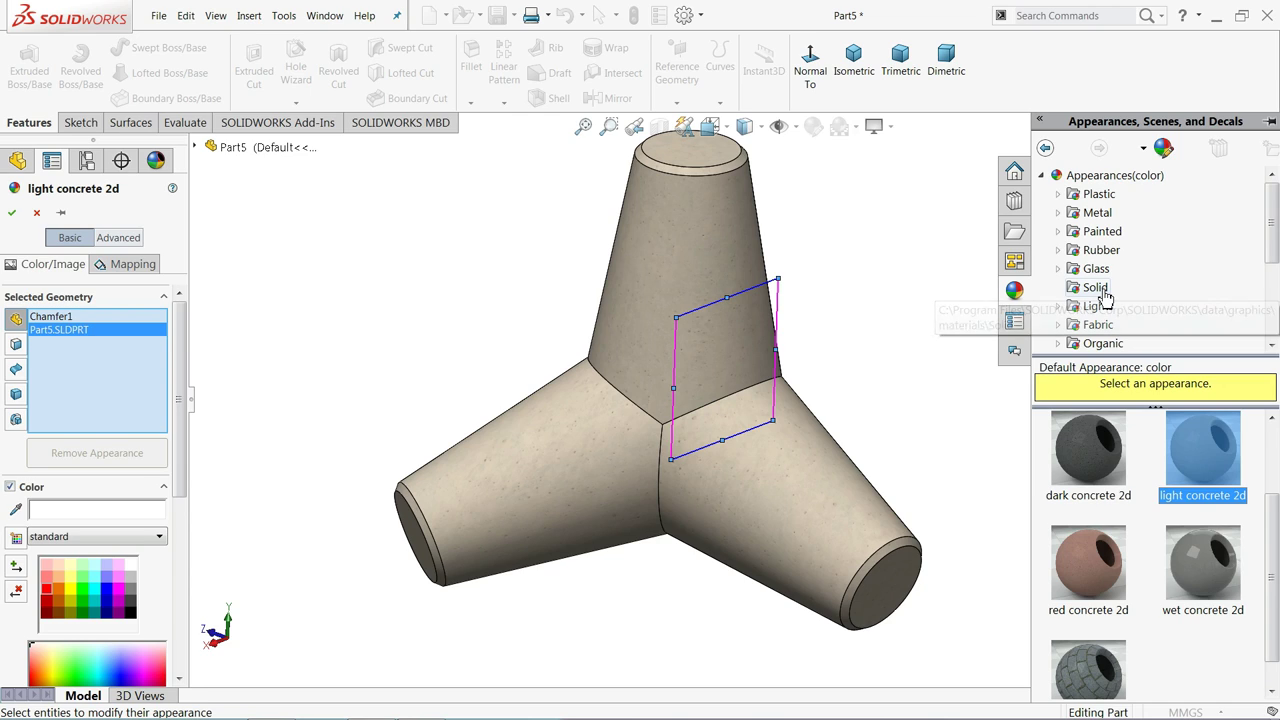
{"action": "left_click", "coordinate": [37, 213]}
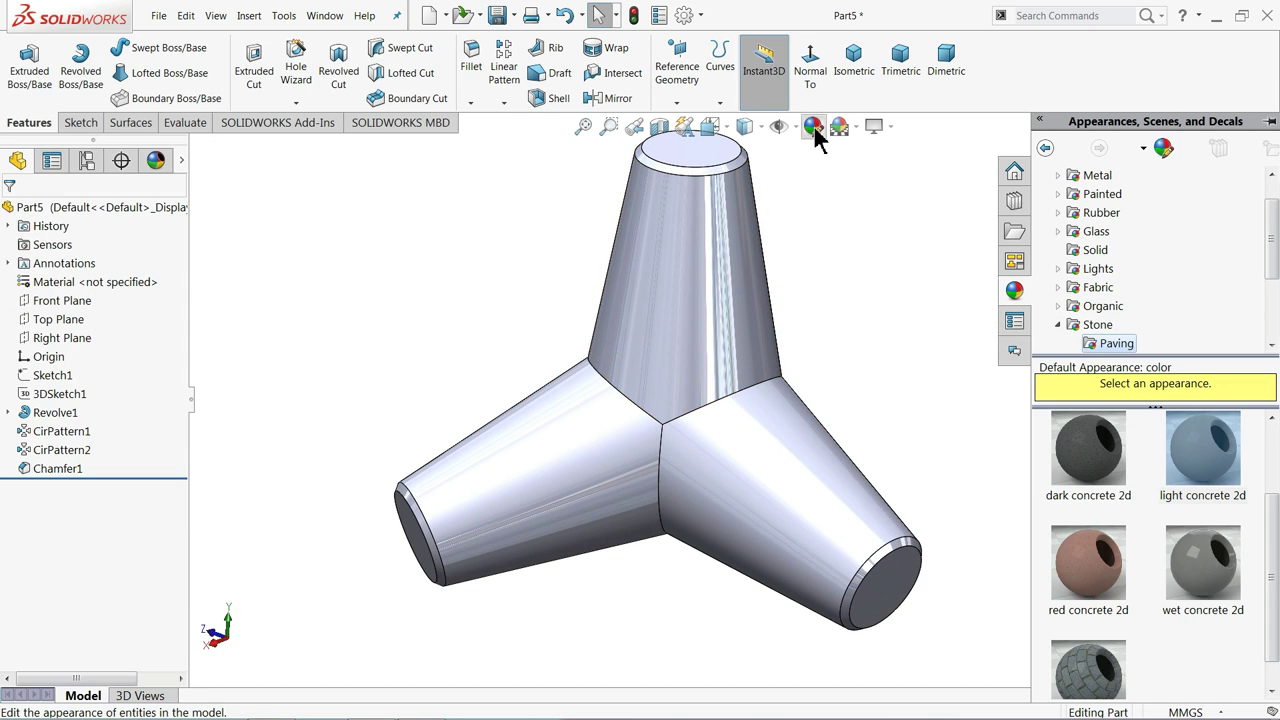
- Apply the red palette colour to the whole tetrapod and confirm it
{"action": "left_click", "coordinate": [812, 126]}
{"action": "left_click", "coordinate": [46, 589]}
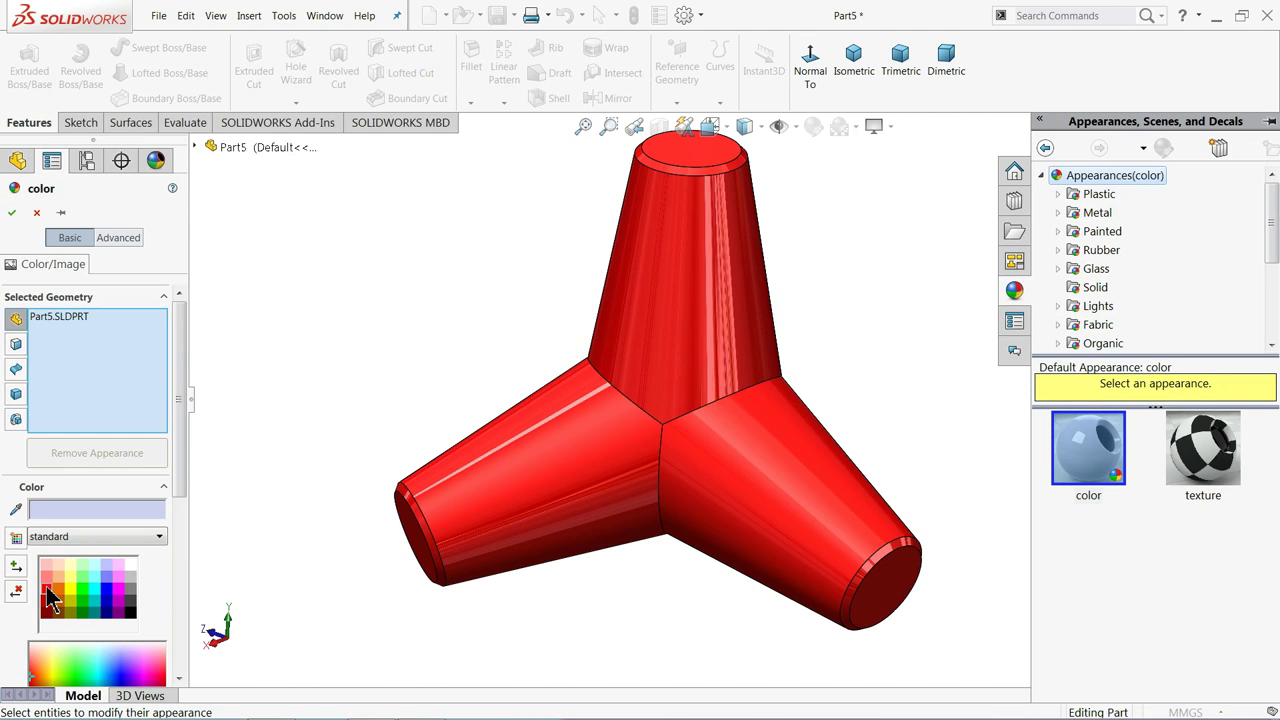
{"action": "left_click", "coordinate": [14, 213]}
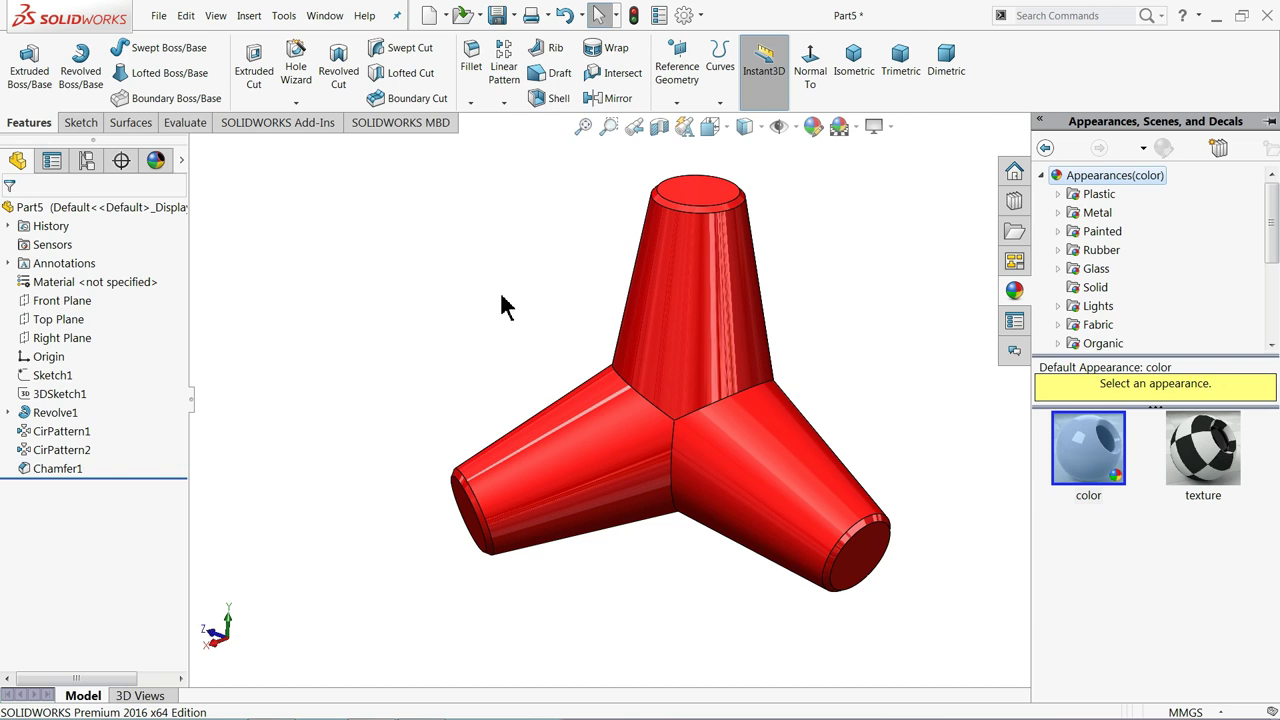
- Orbit the red tetrapod to view it from several angles
{"action": "middle_click_drag", "start_coordinate": [557, 258], "coordinate": [825, 340]}
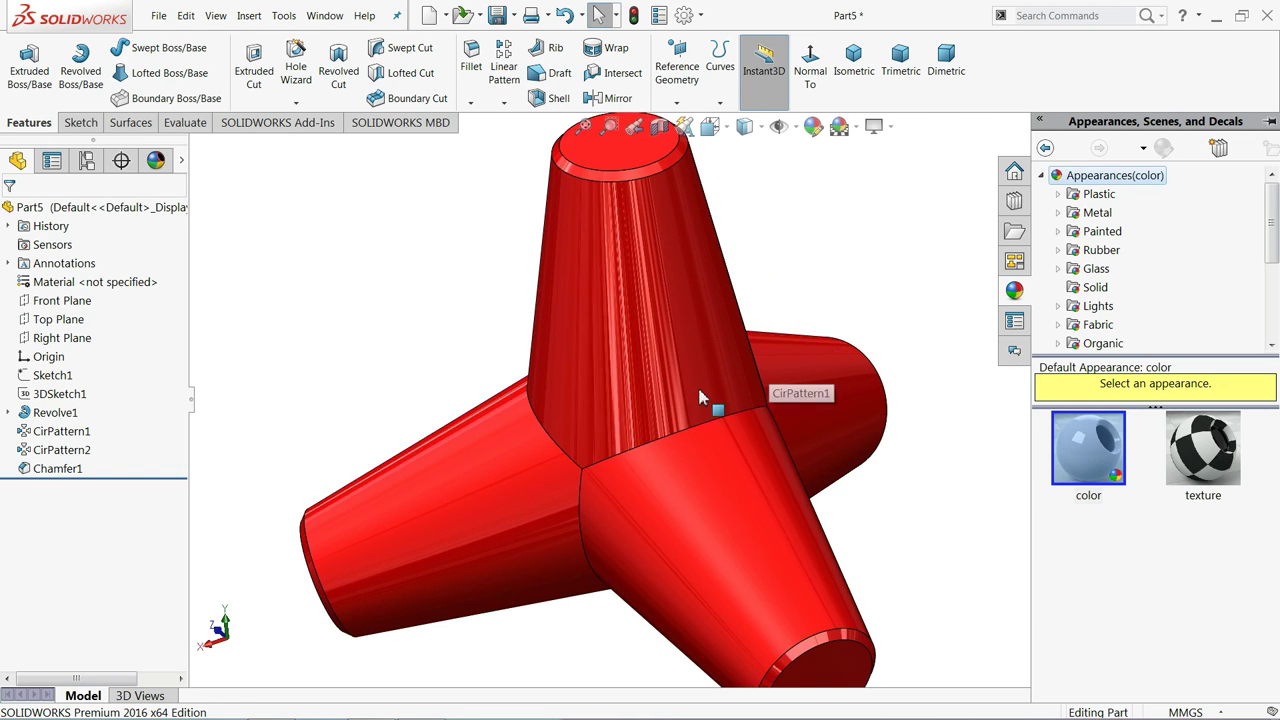
{"action": "mouse_move", "coordinate": [712, 400]}
{"action": "middle_mouse_down"}
{"action": "mouse_move", "coordinate": [724, 330]}
{"action": "mouse_move", "coordinate": [725, 400]}
{"action": "middle_mouse_up"}
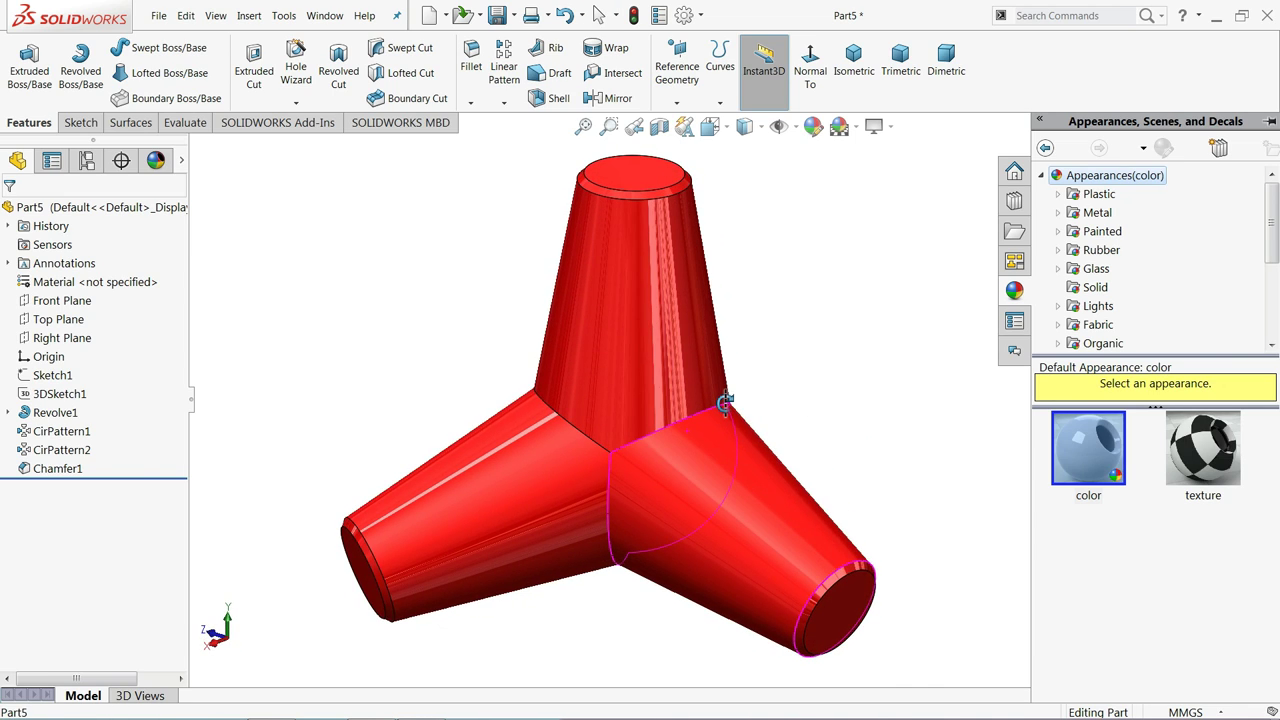
{"action": "mouse_move", "coordinate": [725, 402]}
{"action": "middle_mouse_down"}
{"action": "mouse_move", "coordinate": [725, 418]}
{"action": "mouse_move", "coordinate": [711, 409]}
{"action": "mouse_move", "coordinate": [808, 329]}
{"action": "mouse_move", "coordinate": [773, 421]}
{"action": "mouse_move", "coordinate": [620, 257]}
{"action": "mouse_move", "coordinate": [717, 443]}
{"action": "mouse_move", "coordinate": [777, 394]}
{"action": "mouse_move", "coordinate": [745, 399]}
{"action": "mouse_move", "coordinate": [849, 429]}
{"action": "mouse_move", "coordinate": [707, 500]}
{"action": "mouse_move", "coordinate": [657, 486]}
{"action": "mouse_move", "coordinate": [666, 389]}
{"action": "mouse_move", "coordinate": [601, 361]}
{"action": "mouse_move", "coordinate": [651, 323]}
{"action": "middle_mouse_up"}
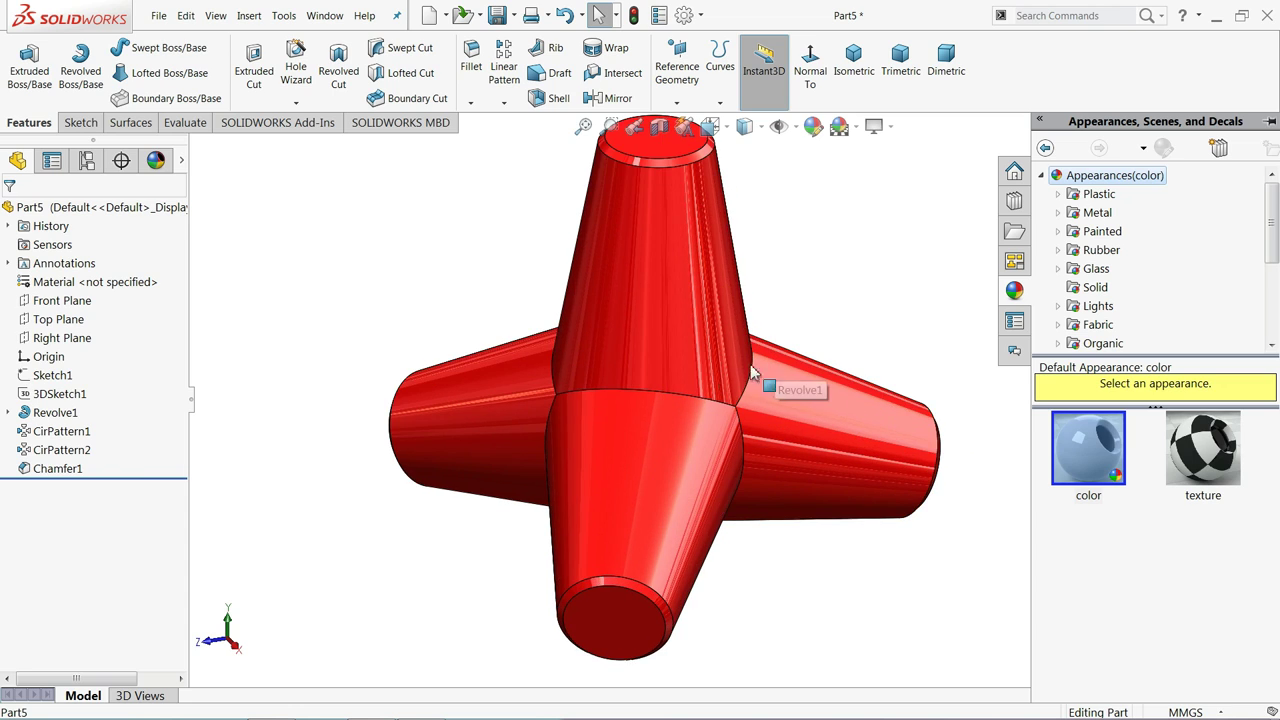
{"action": "left_click_drag", "start_coordinate": [716, 382], "coordinate": [772, 392]}
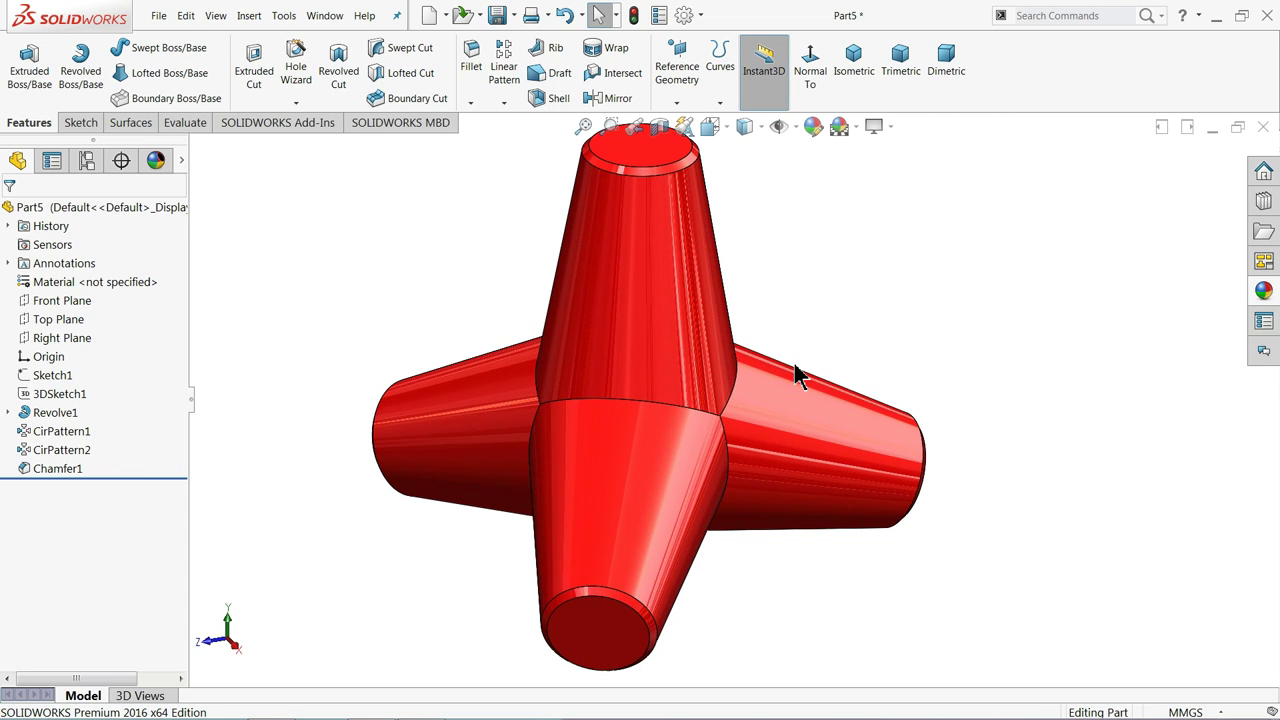